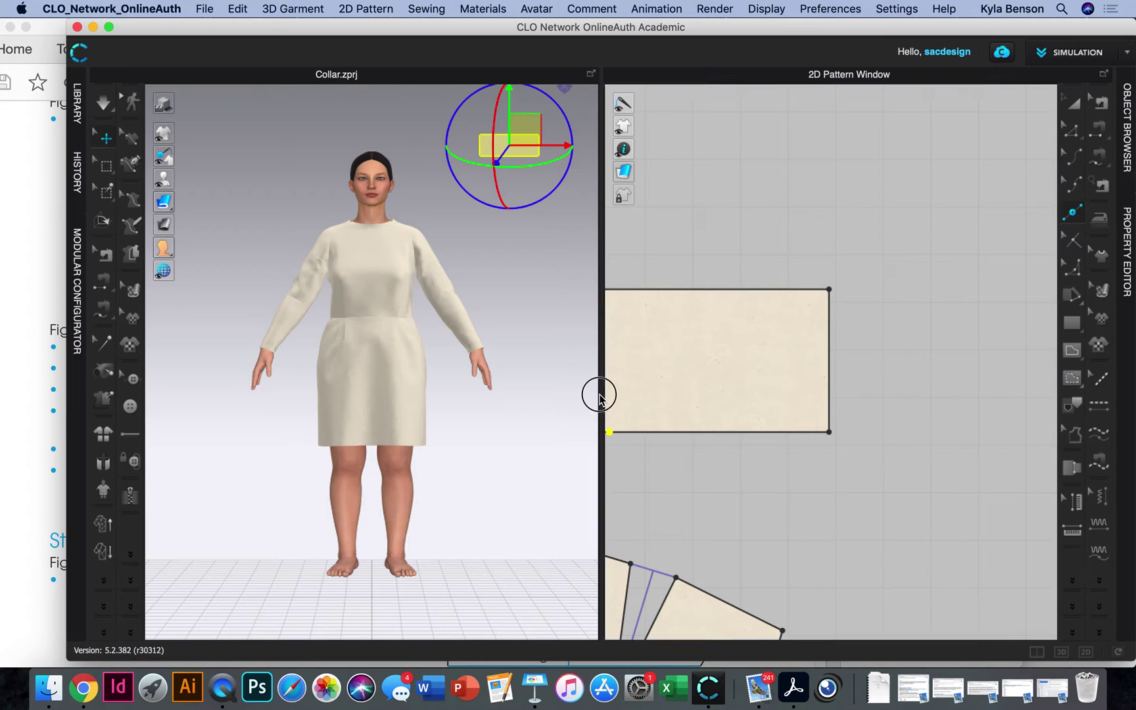
Widen the 2D pattern view and split the collar rectangle's right edge 0.5 in above its lower corner
drag(604, 390, 242, 384)
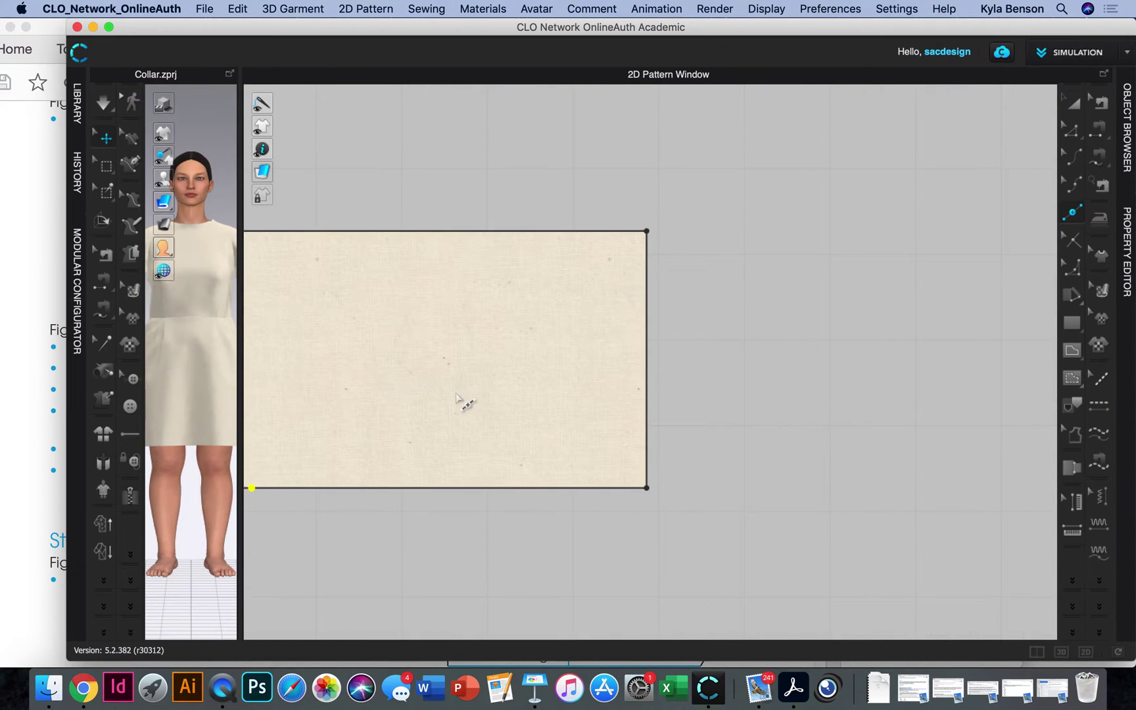
middle_drag(477, 398, 837, 380)
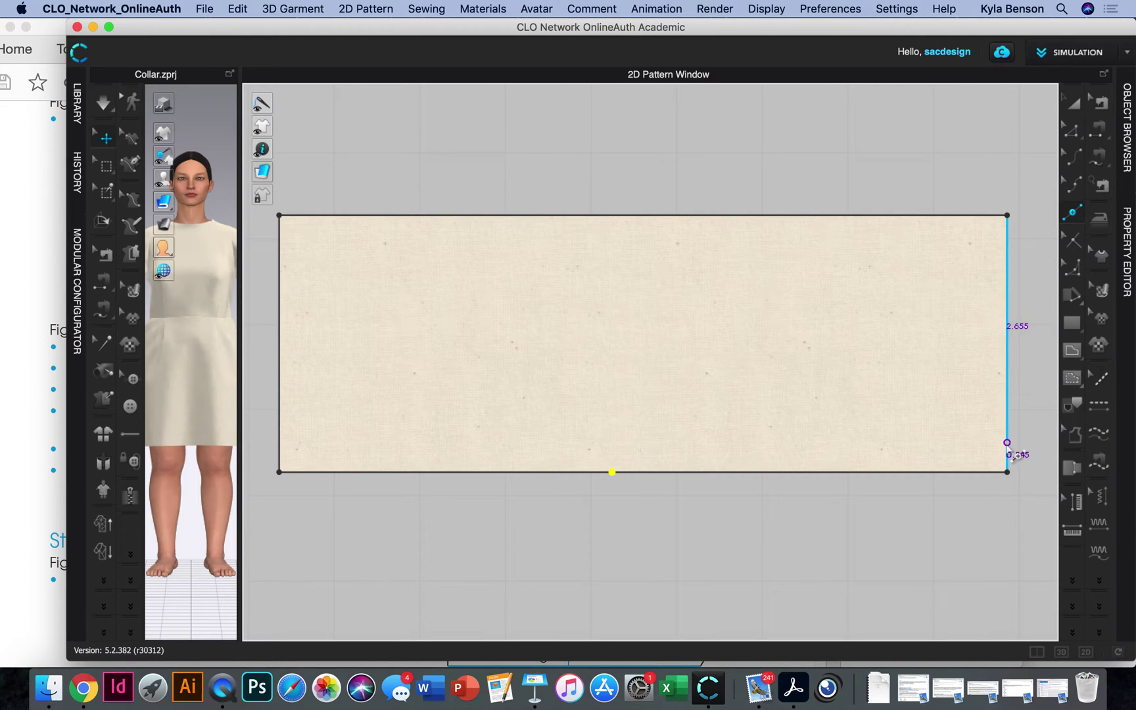
right_click(1006, 426)
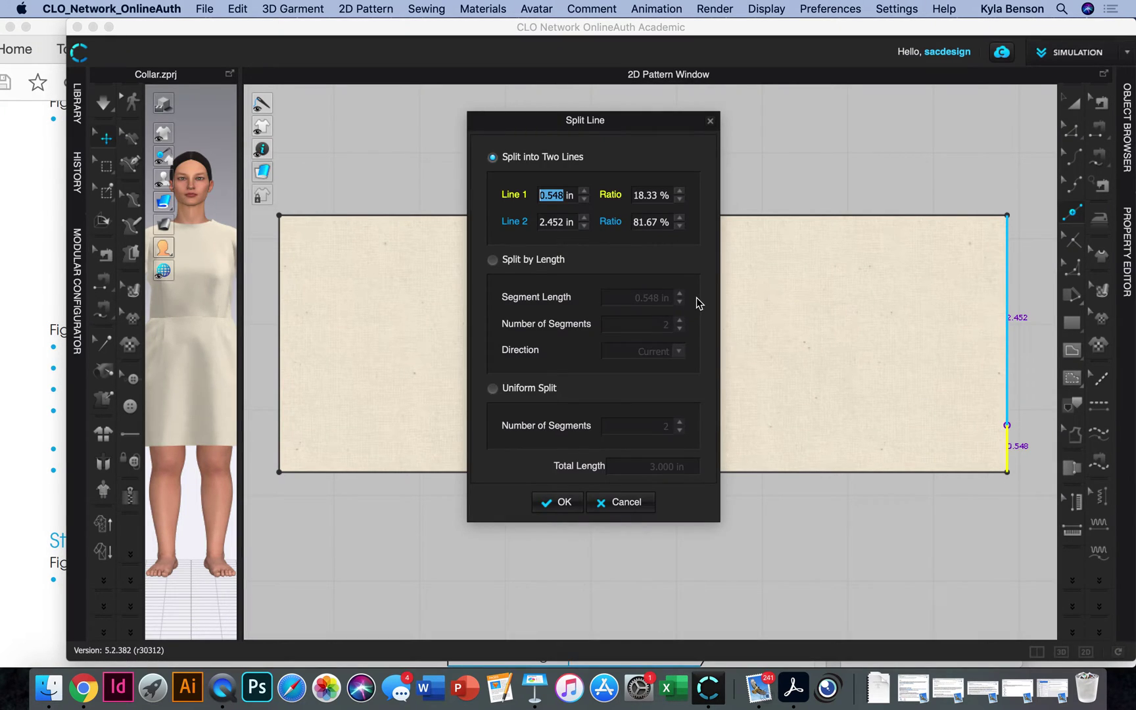
text(.5)
key(Return)
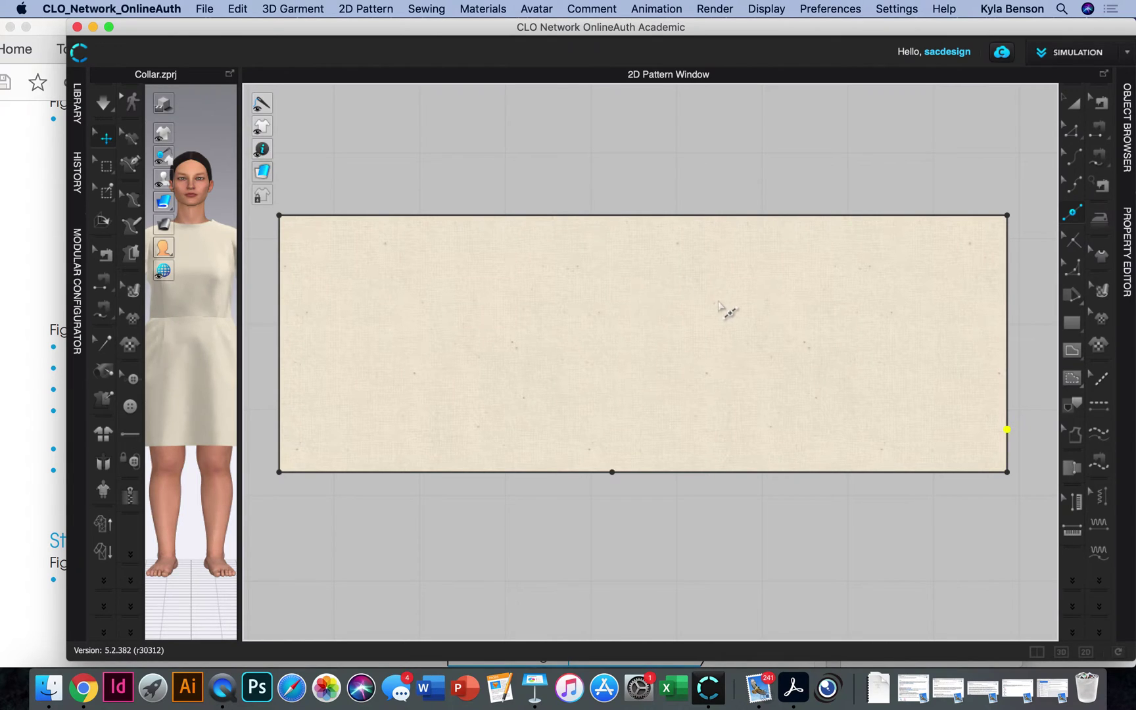
Delete the collar's lower-right corner point and convert the point along the bottom edge to a curve point
click(1071, 130)
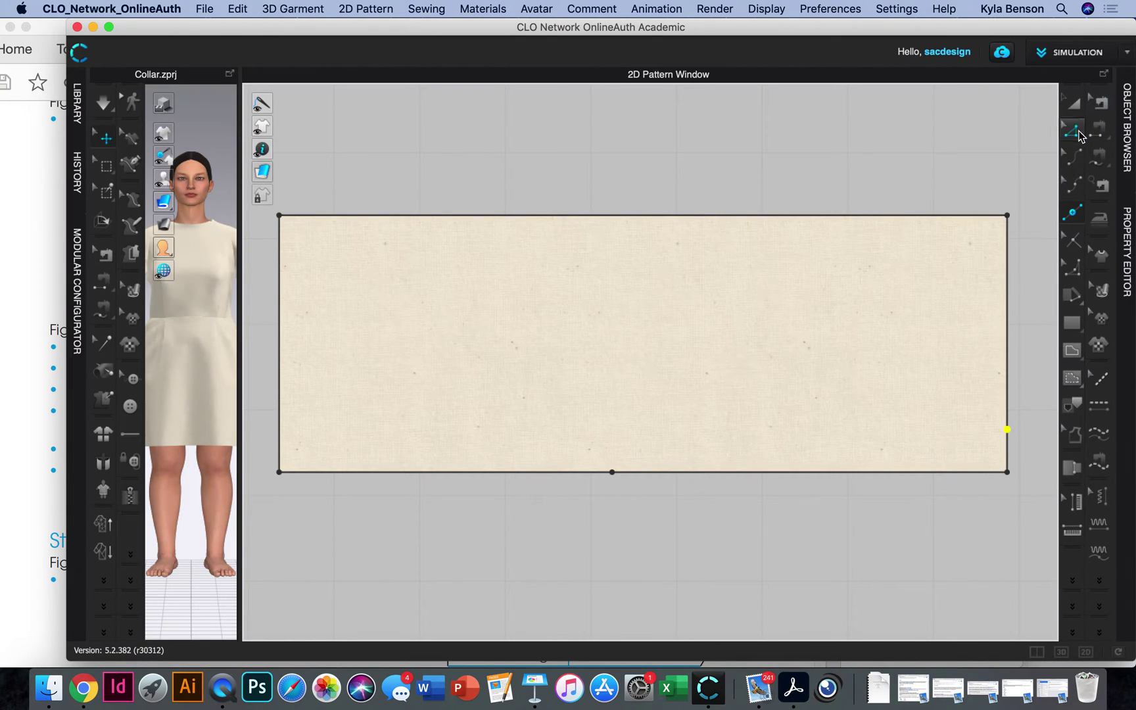
click(1006, 472)
key(Delete)
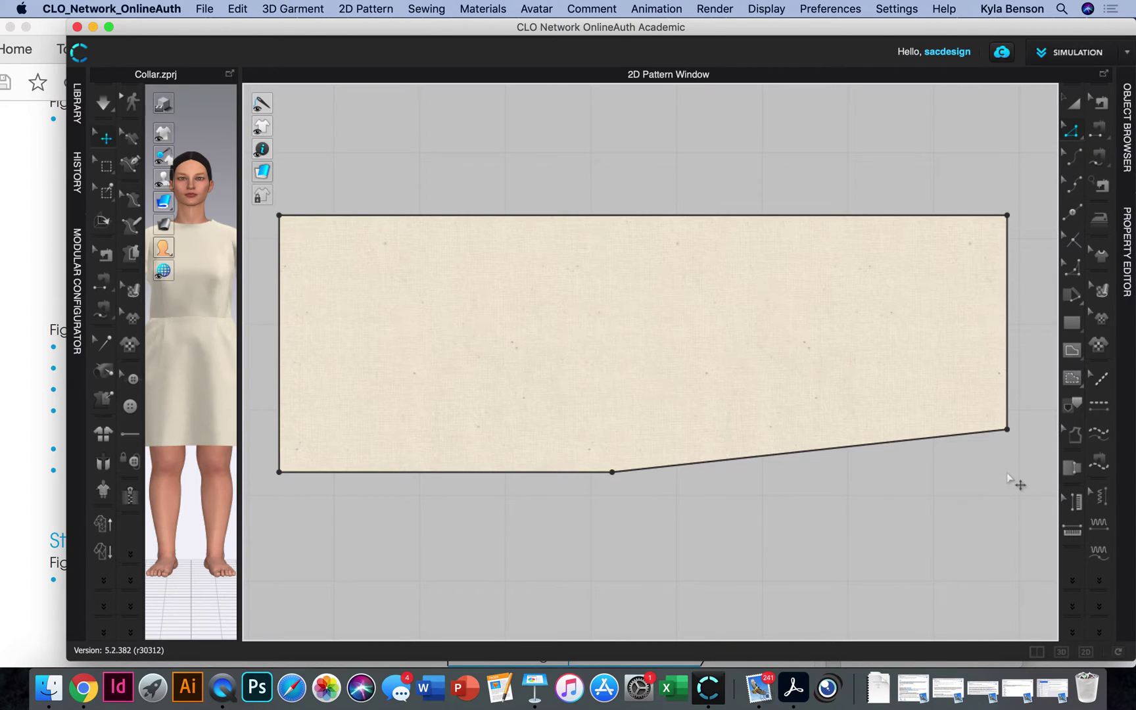
click(611, 472)
right_click(612, 472)
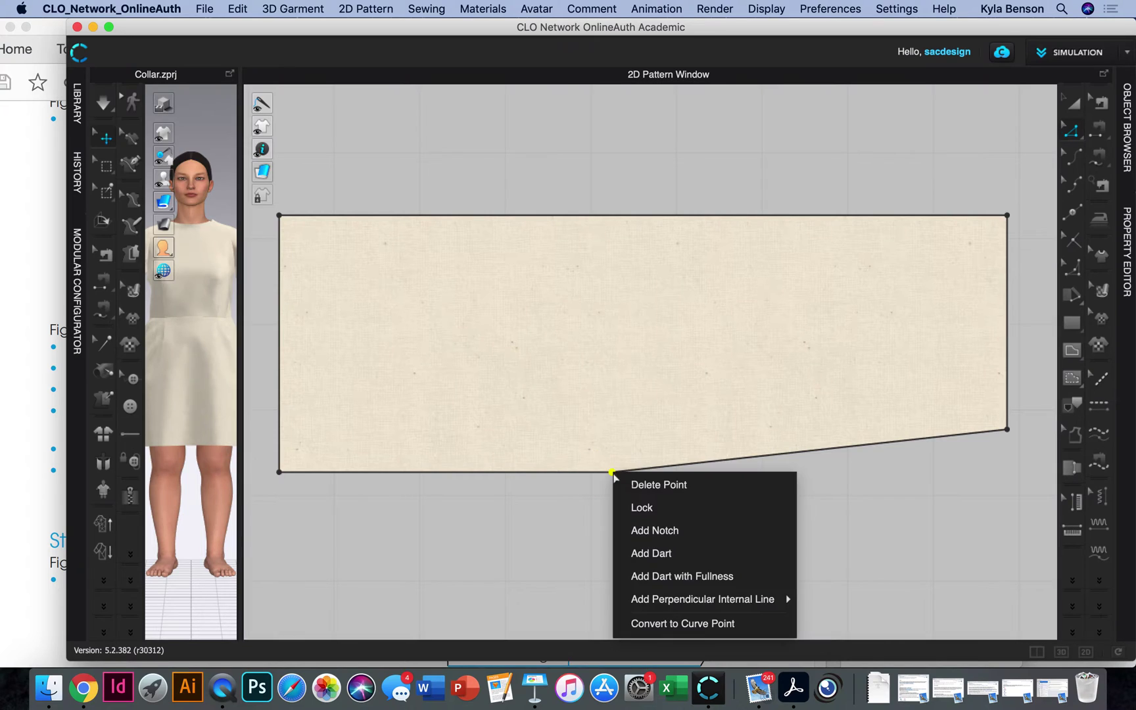
click(709, 624)
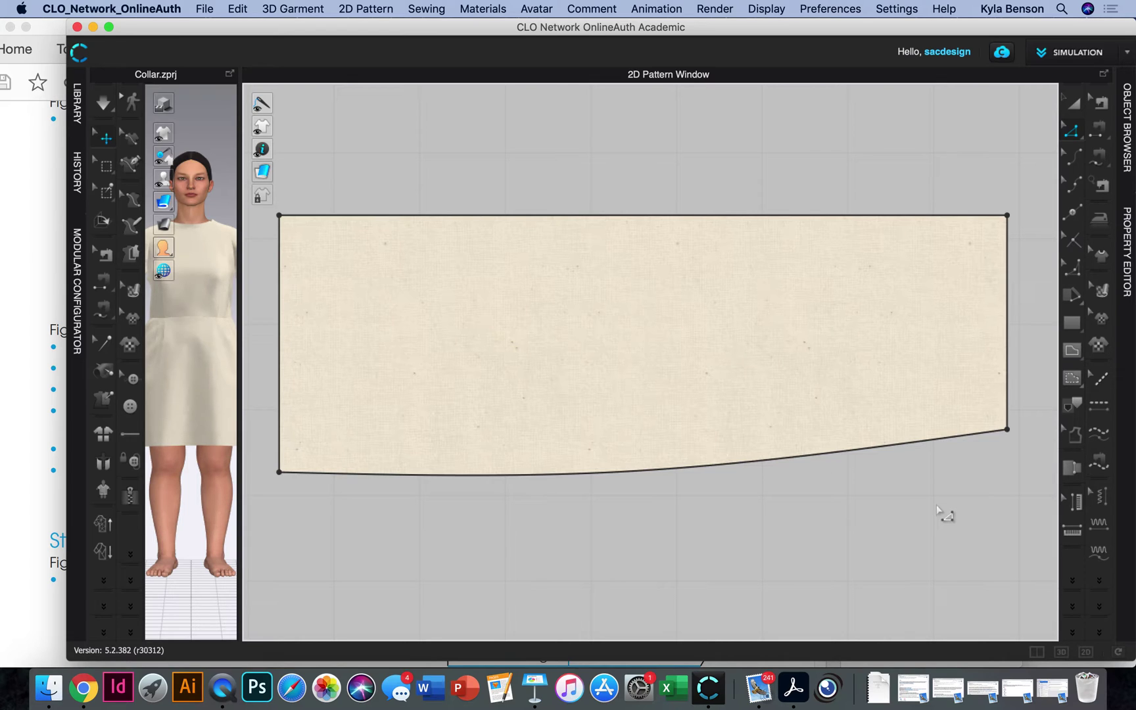
Change the collar's top edge length to 9.5 in, extending it at the right end with the Start location
scroll(851, 517, right, 5)
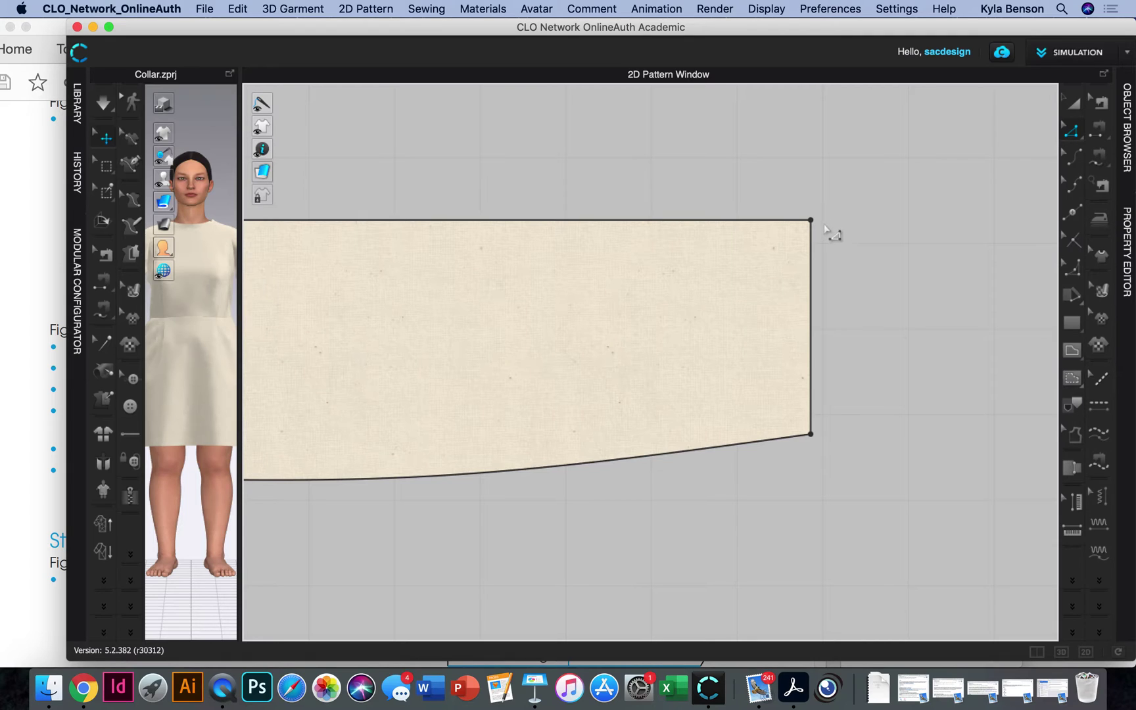
right_click(810, 220)
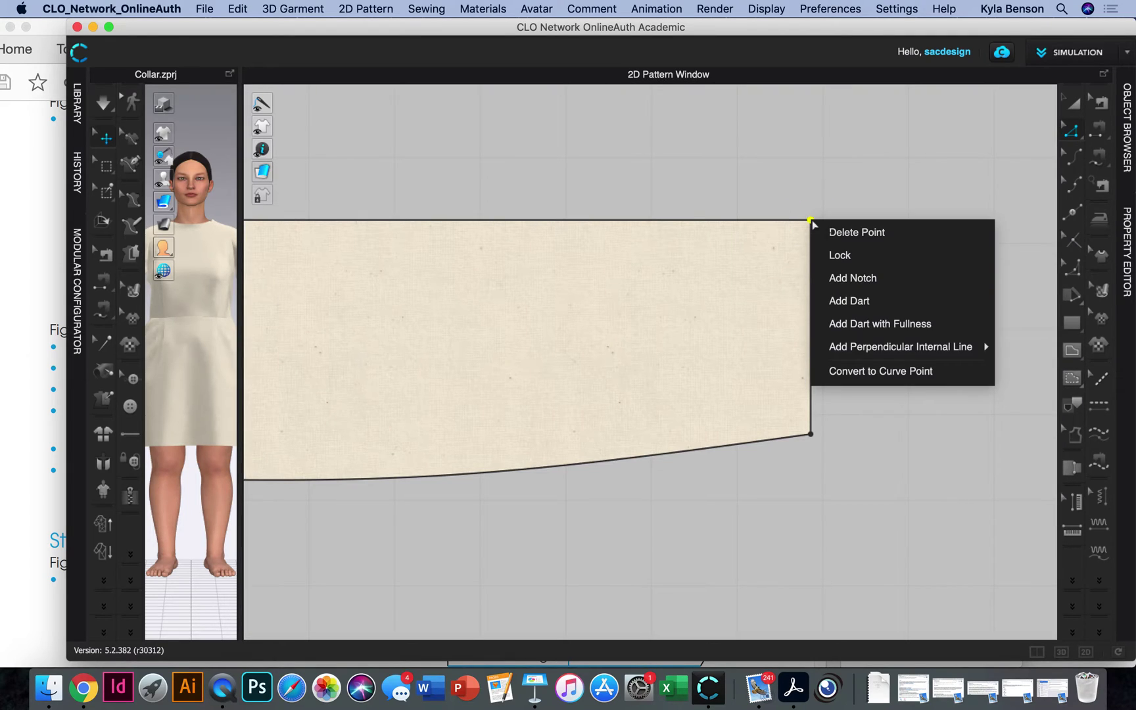
key(Escape)
right_click(685, 221)
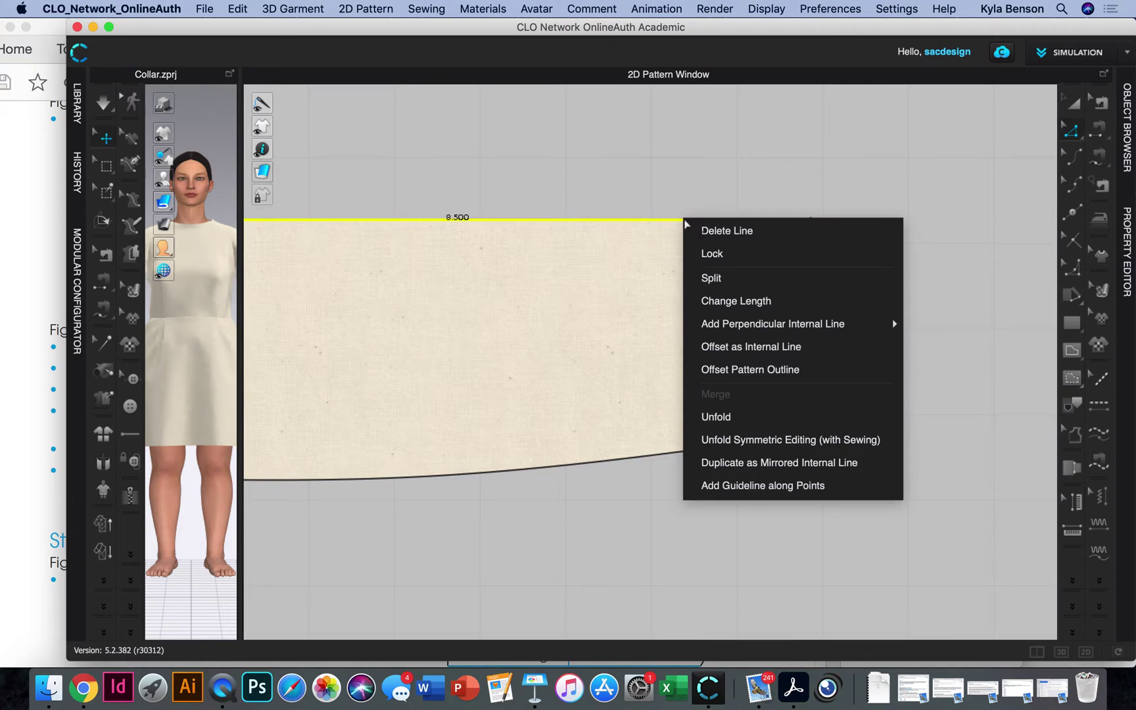
click(827, 303)
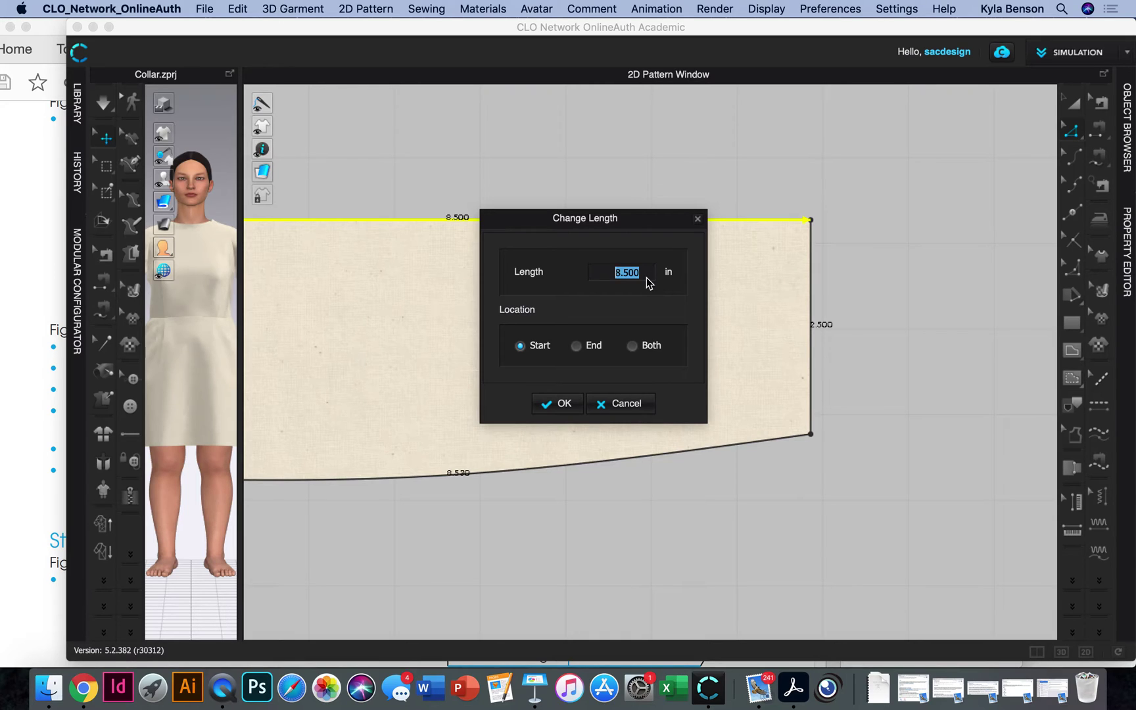
text(9.5)
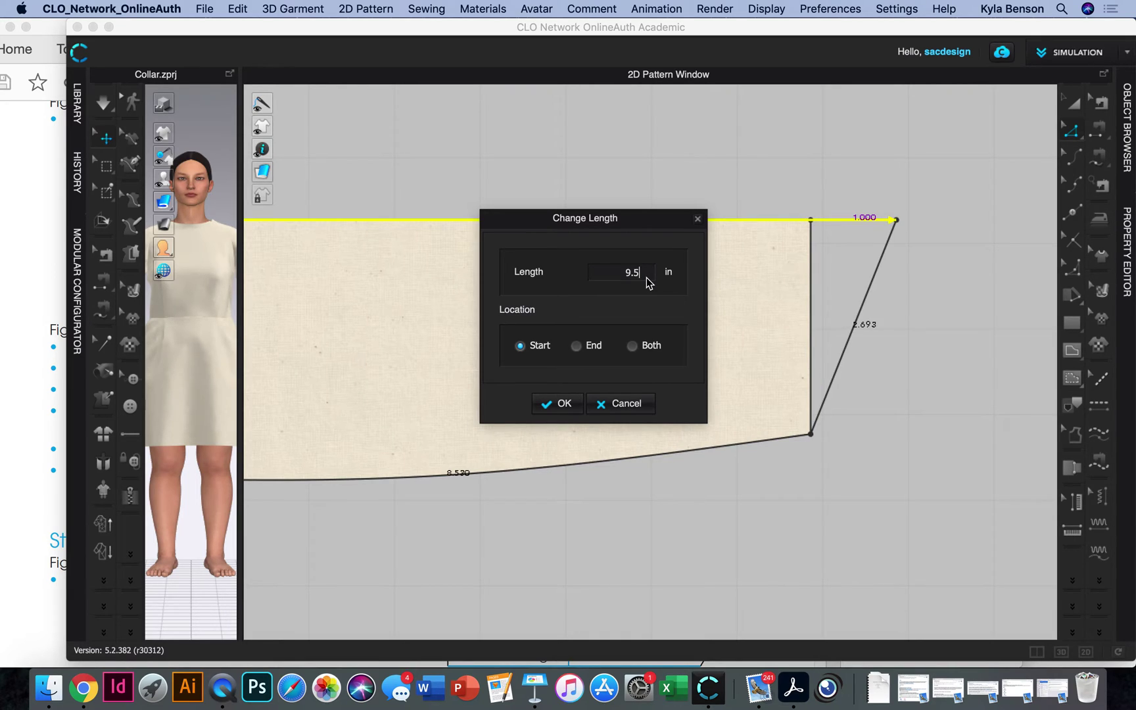
click(540, 405)
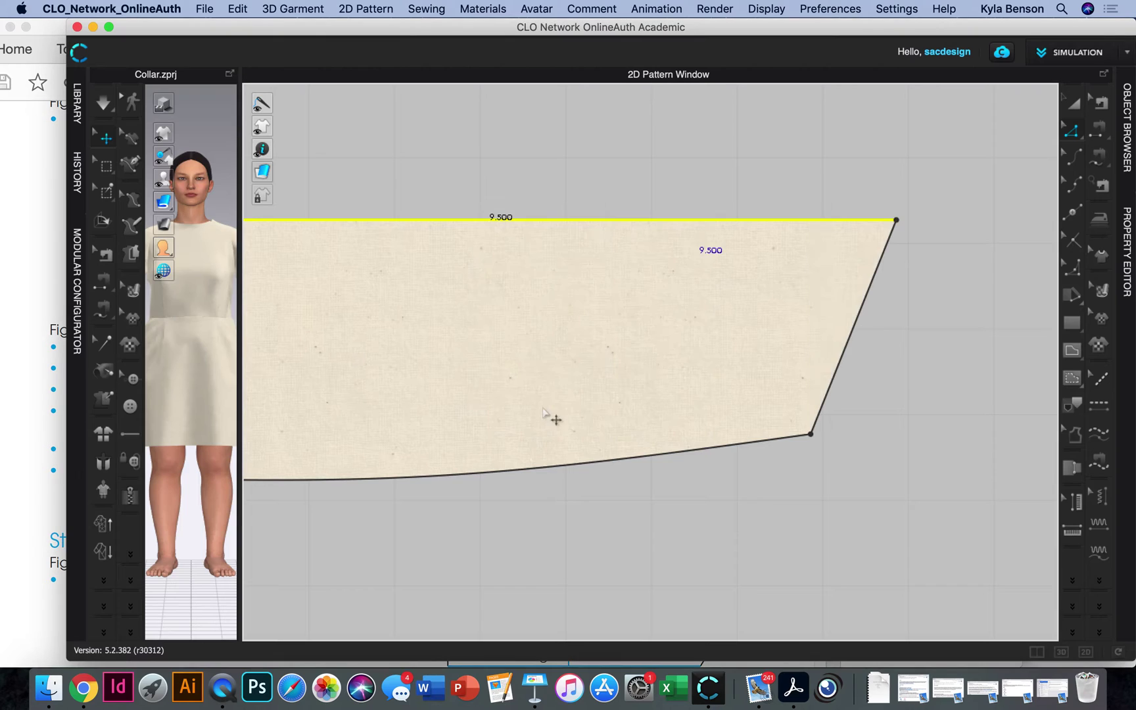
Draw a curved internal line about 8.8 in long from the collar's lower-right point to about the middle of its left edge
scroll(618, 486, down, 1)
scroll(618, 486, down, 1)
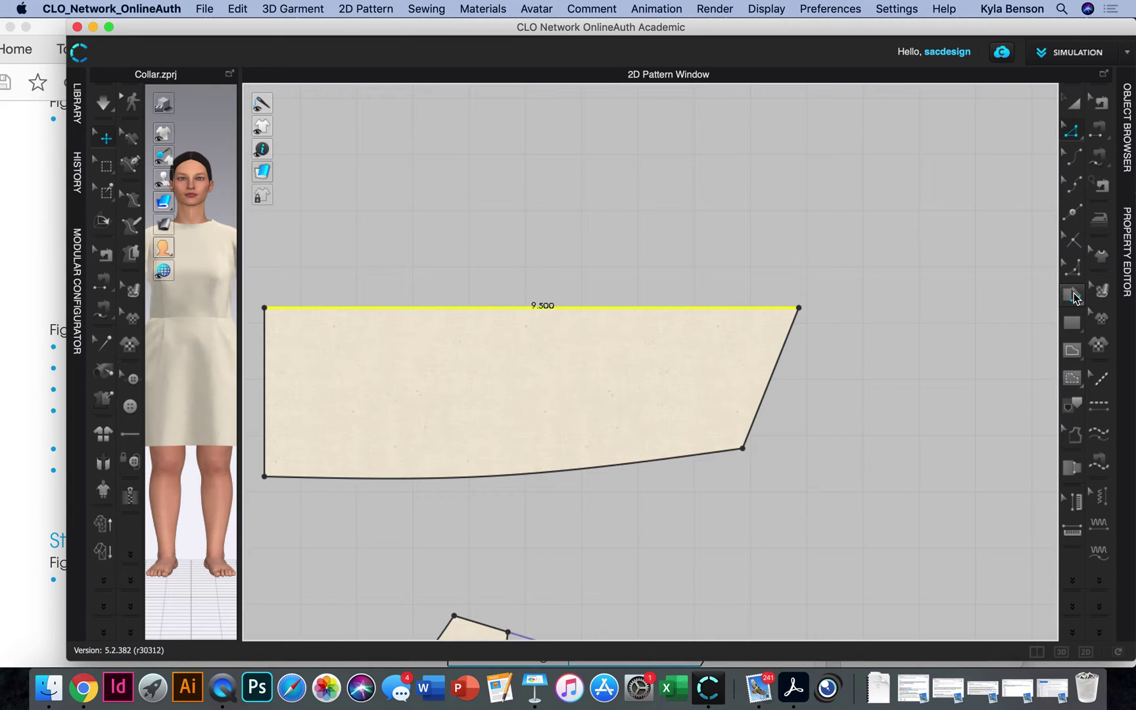
click(1072, 350)
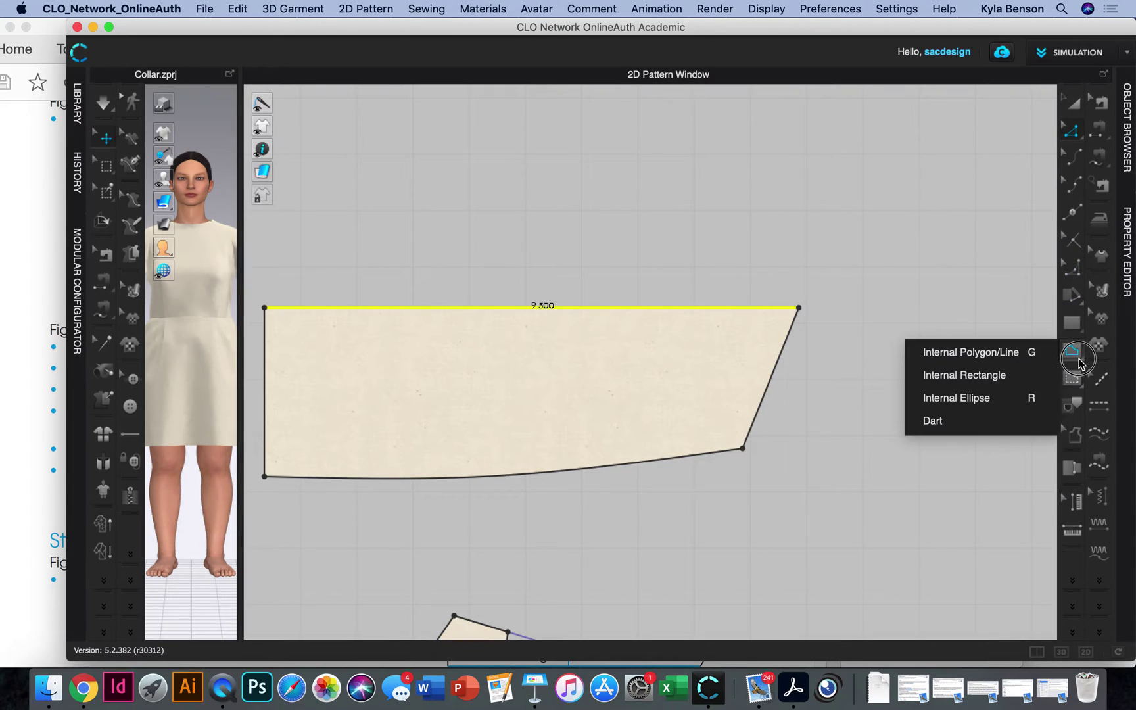
click(1000, 360)
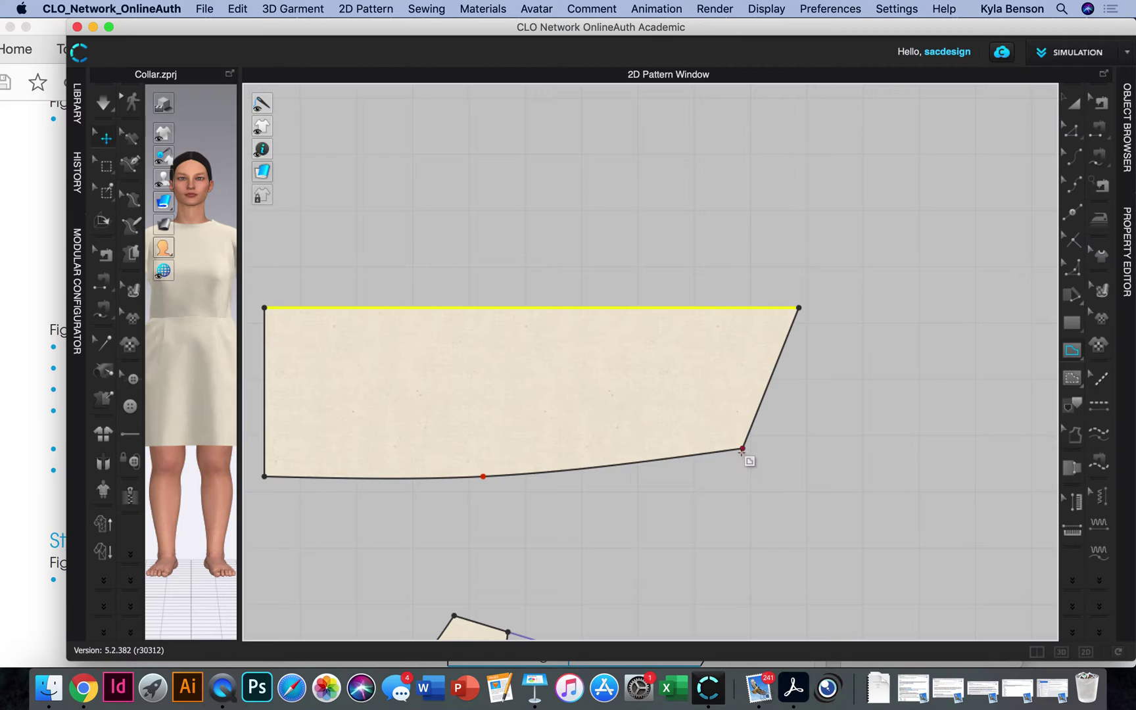
click(743, 448)
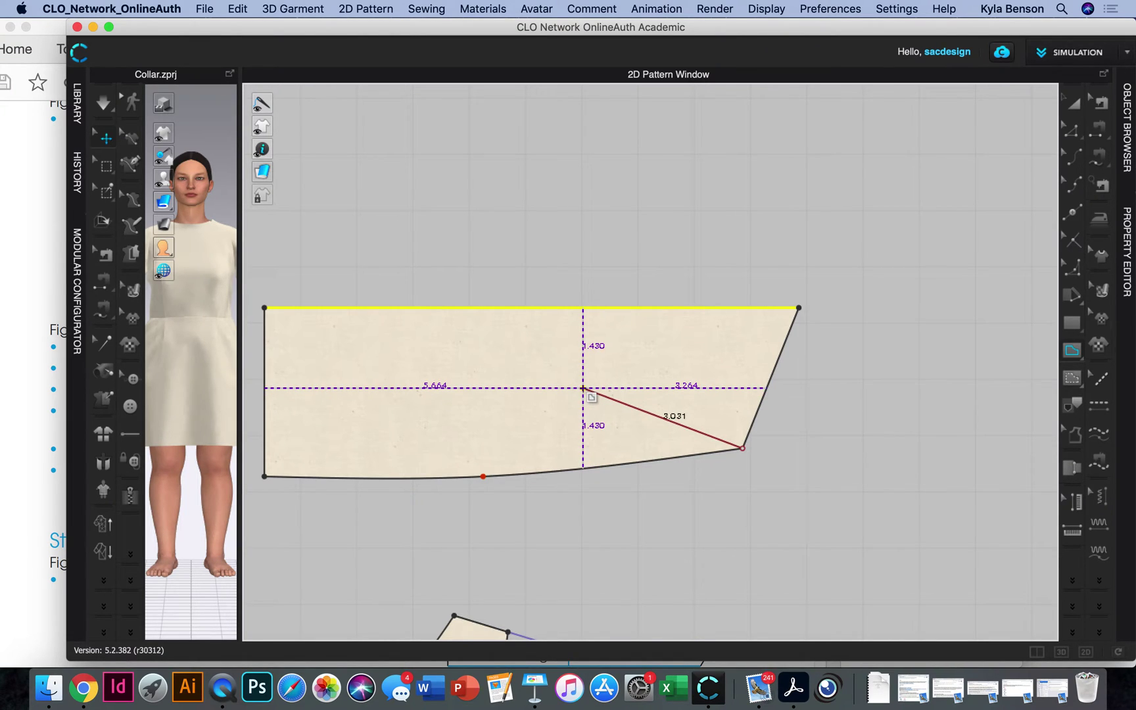
scroll(579, 387, left, 2)
drag(580, 381, 361, 386)
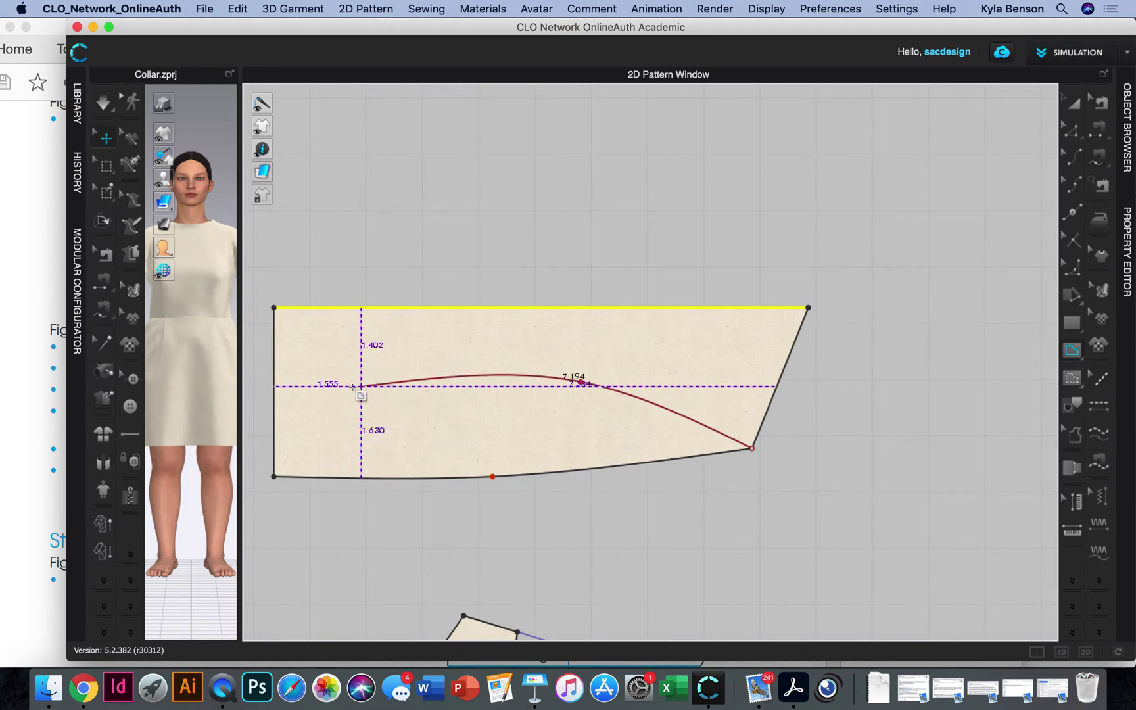
click(273, 393)
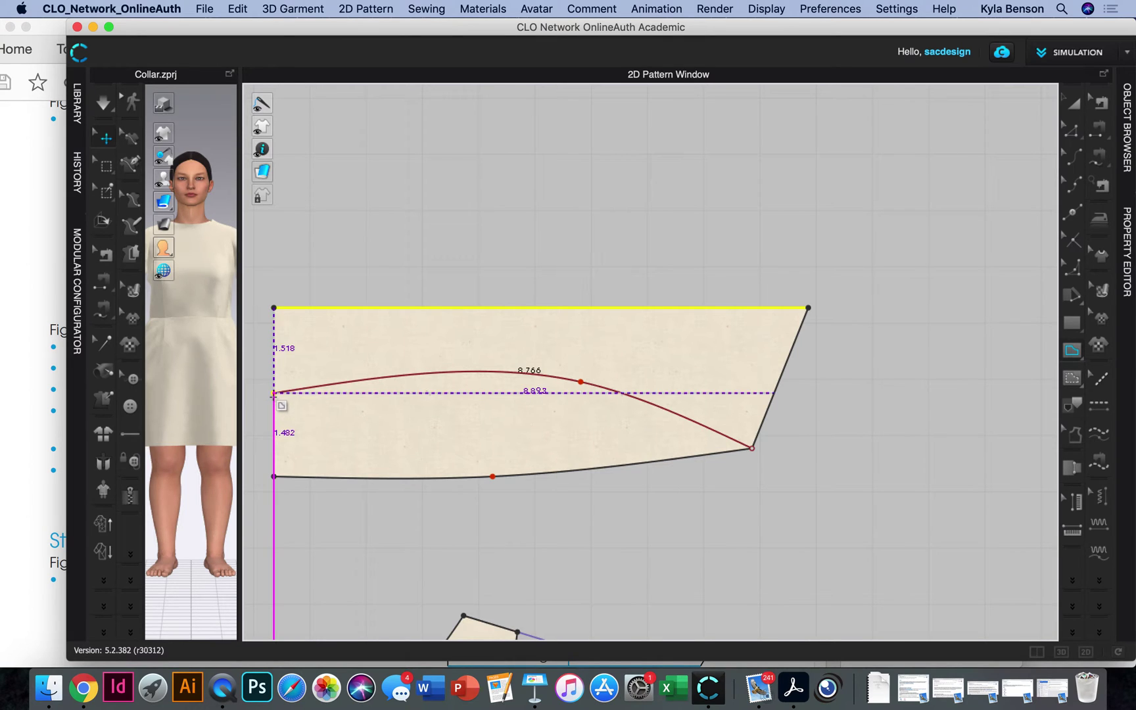
click(644, 477)
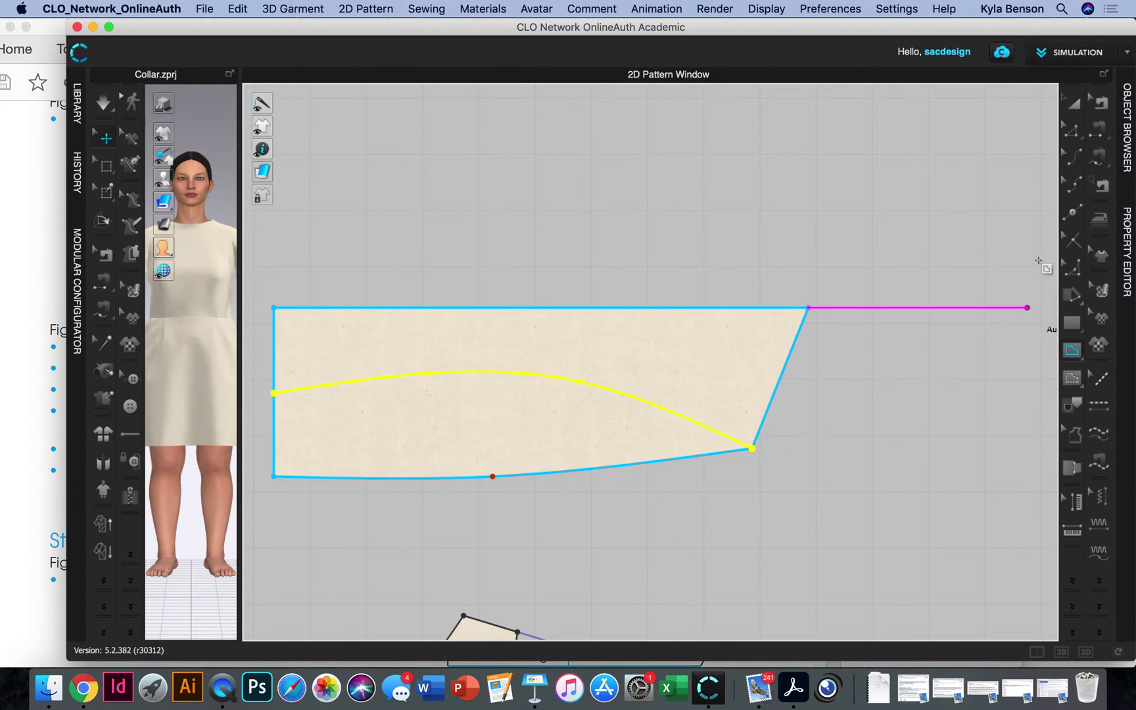
Flatten the internal line's curve and nudge its left endpoint slightly down along the collar's left edge
click(1072, 158)
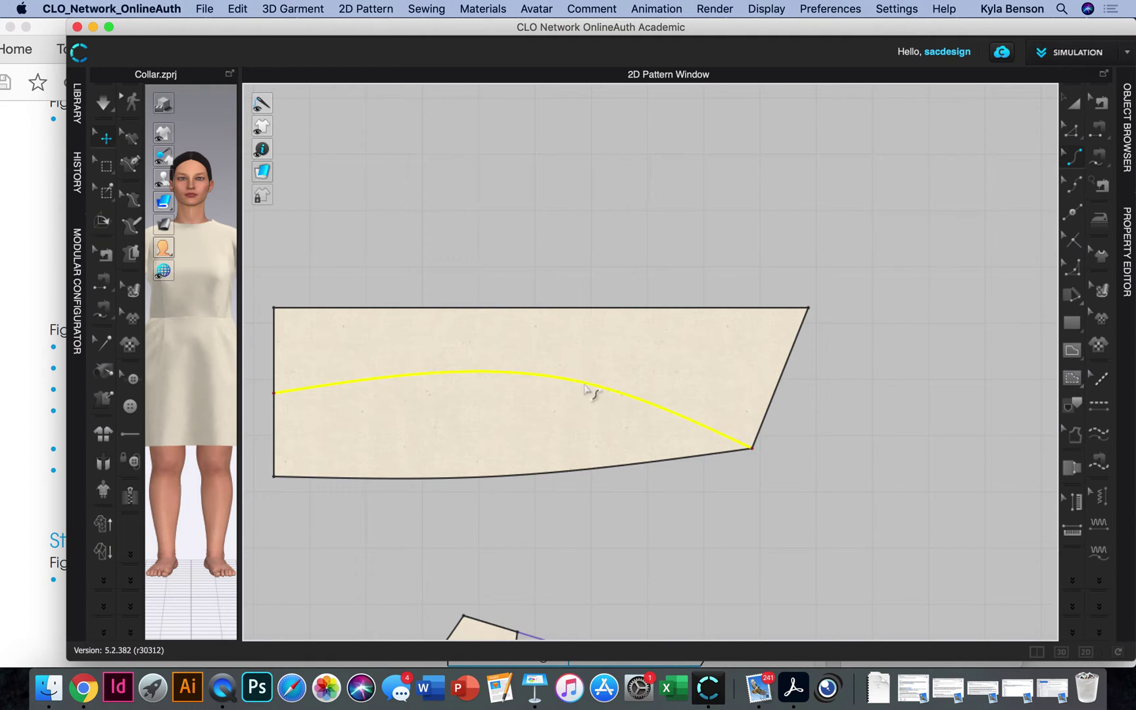
drag(585, 383, 696, 427)
click(1072, 130)
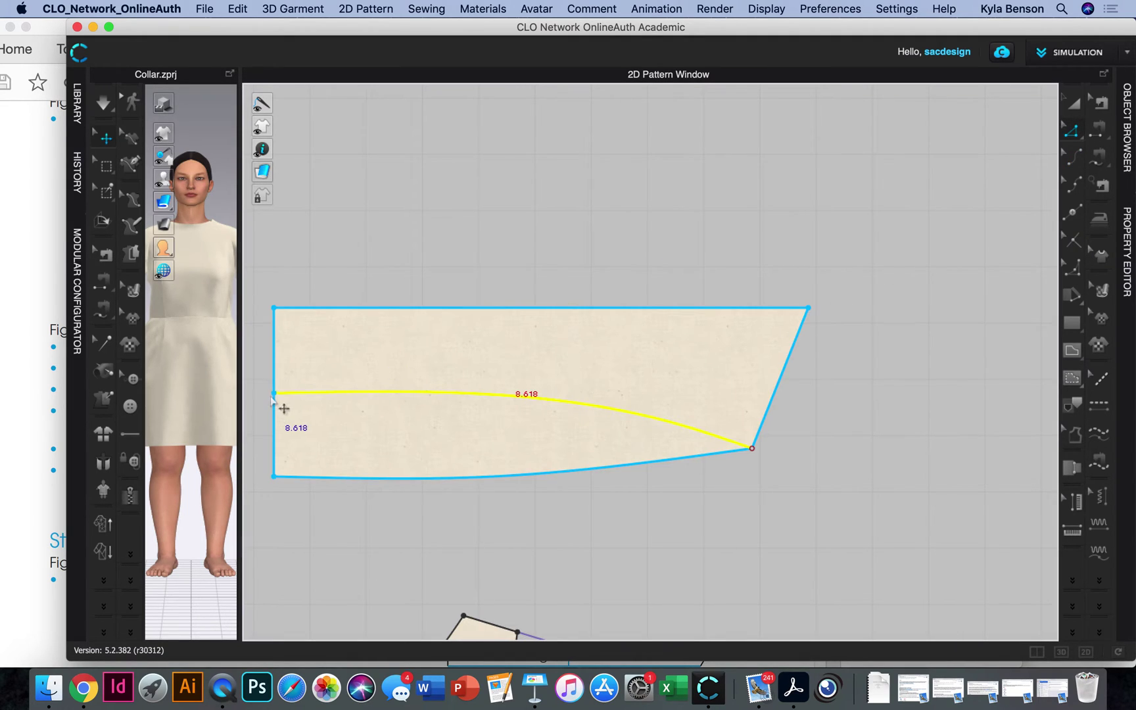
mouse_move(274, 393)
mouse_down()
mouse_move(275, 408)
mouse_move(274, 393)
mouse_up()
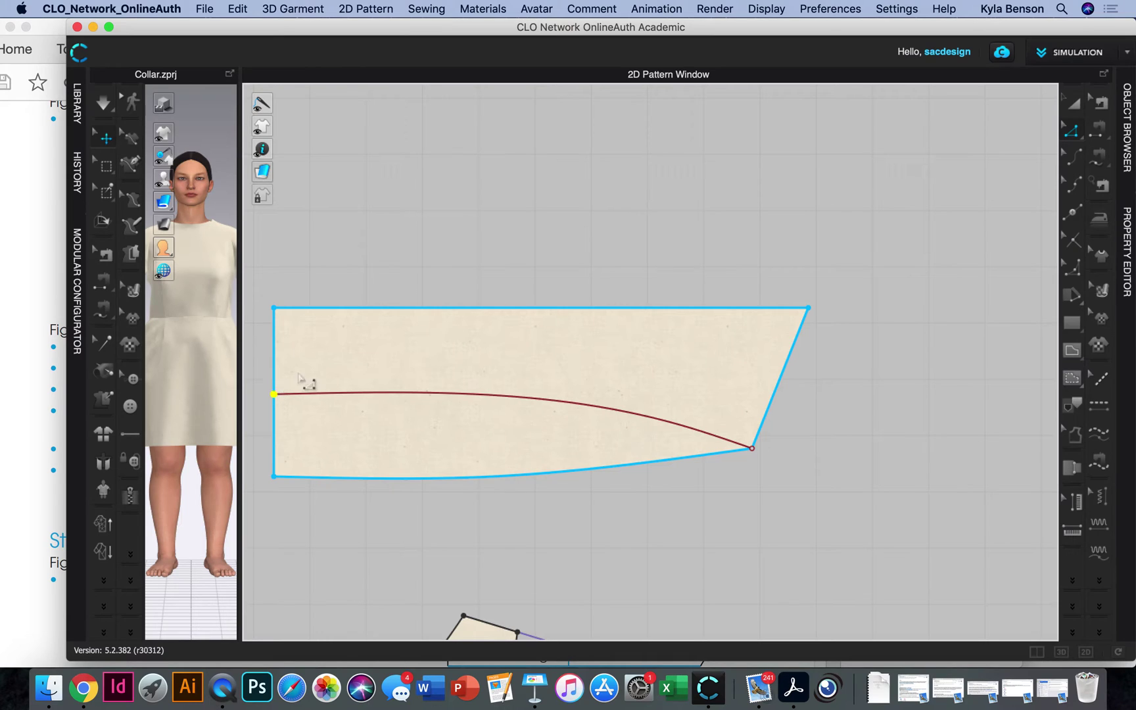
click(535, 398)
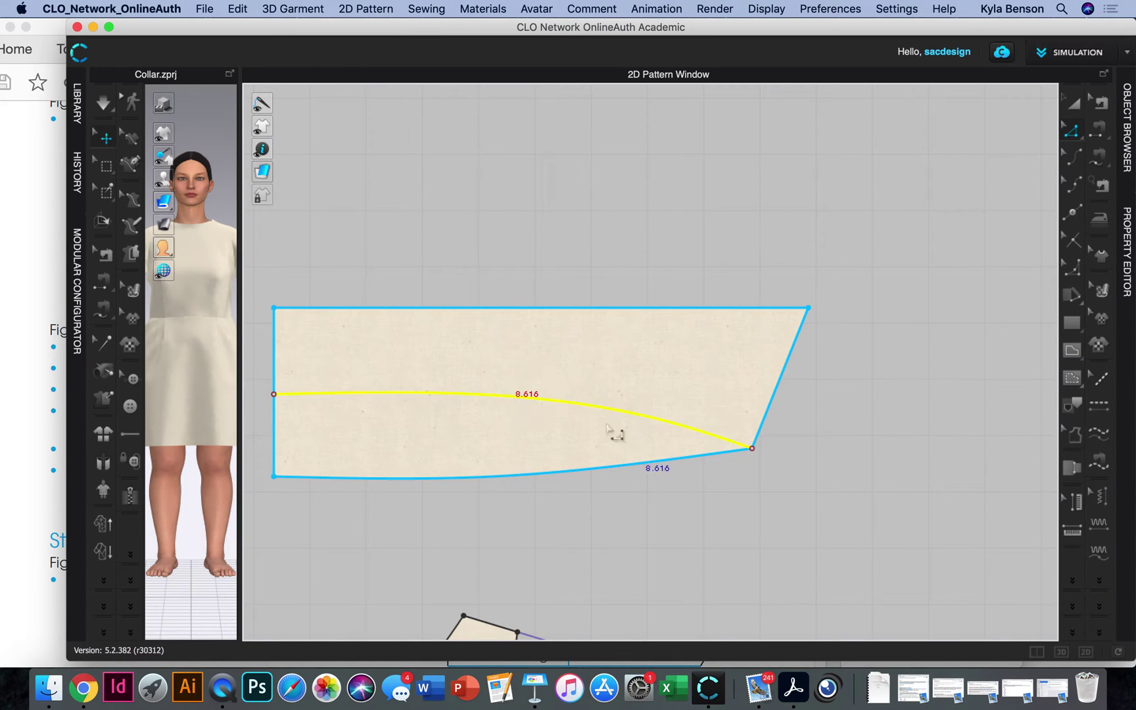
drag(625, 416, 632, 431)
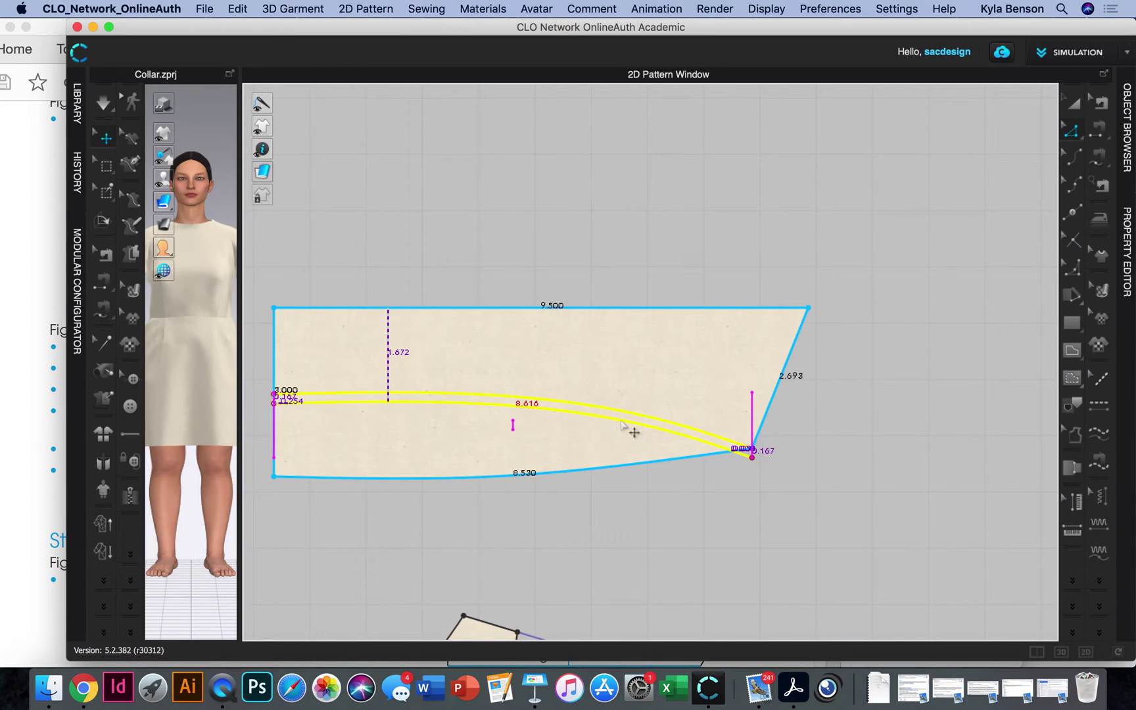
key(super+c)
click(811, 442)
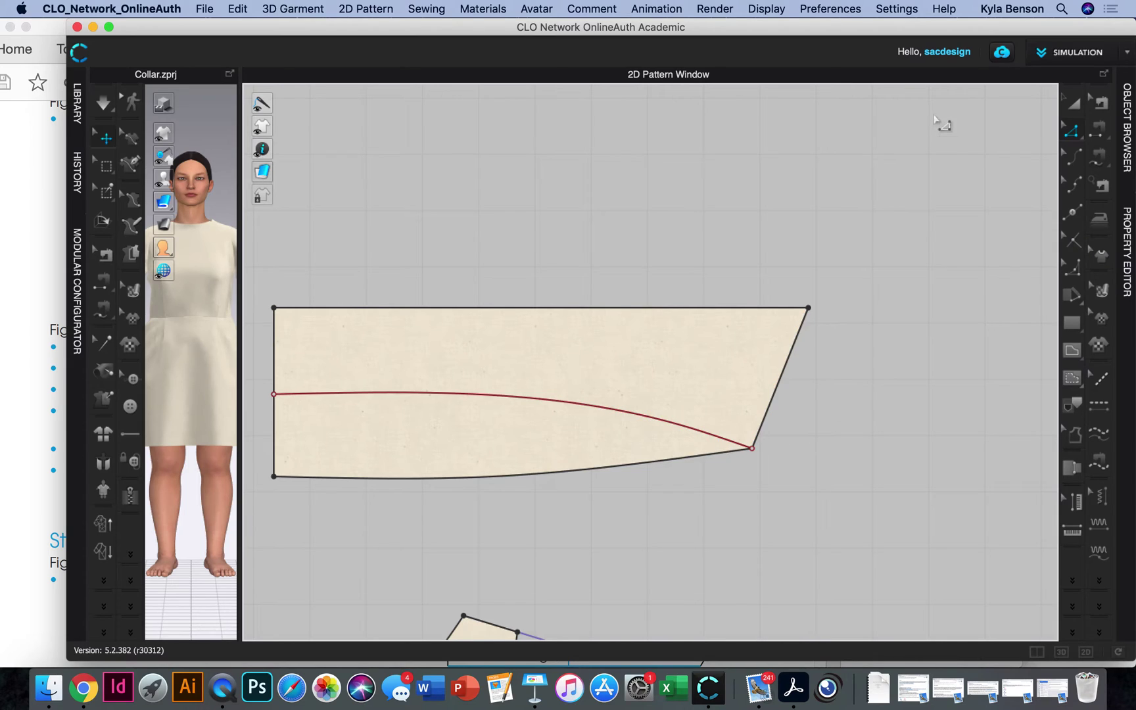
Reshape the internal line's curvature so it slopes down smoothly from the left edge to the lower-right point
click(1074, 156)
drag(633, 418, 626, 422)
click(835, 455)
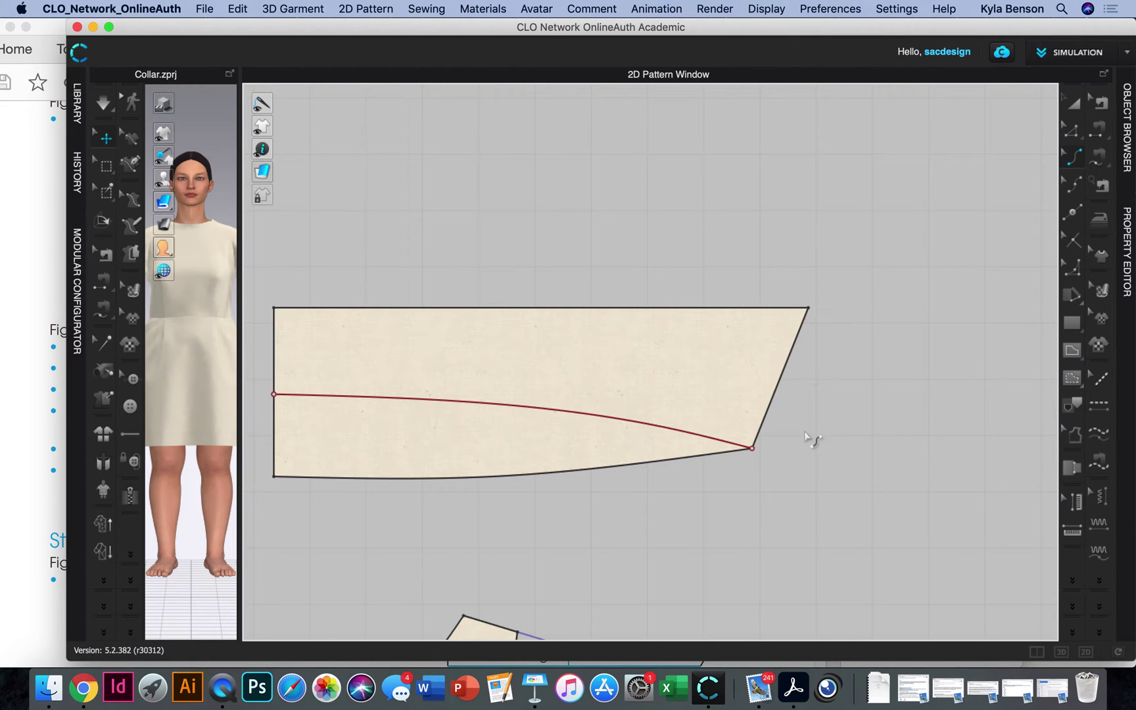
Copy the whole collar pattern piece with its internal line and paste the unmirrored duplicate directly above the original
click(1071, 105)
click(624, 396)
right_click(624, 398)
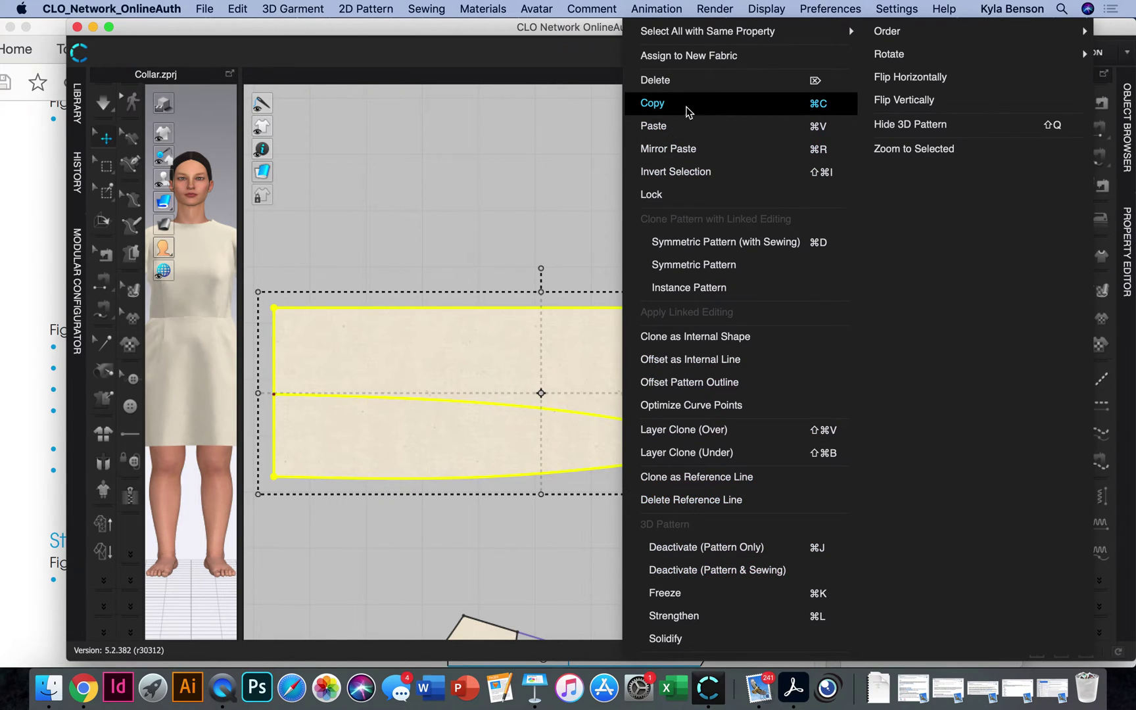
click(330, 126)
right_click(330, 126)
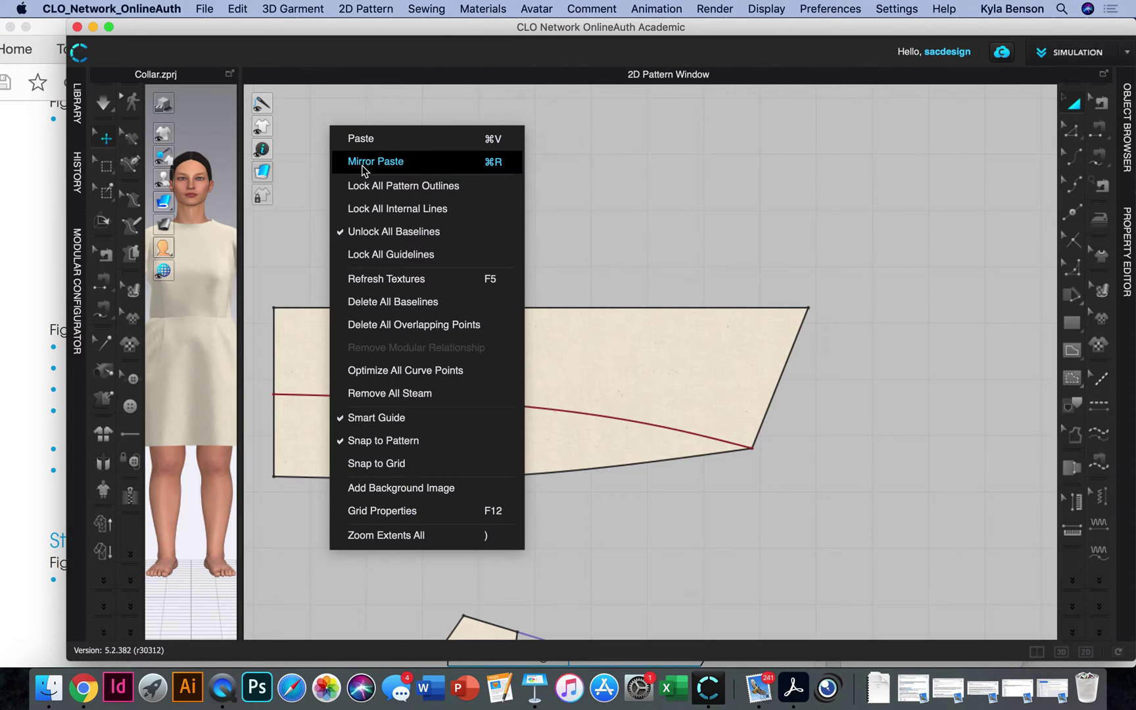
click(366, 138)
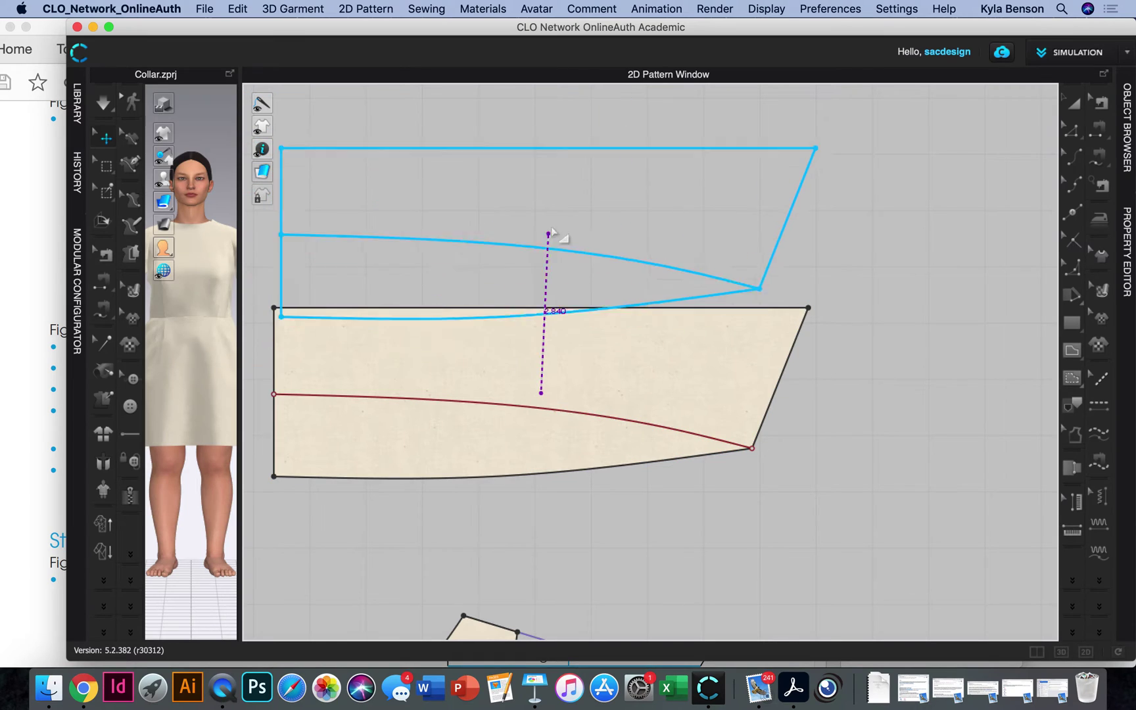
click(544, 192)
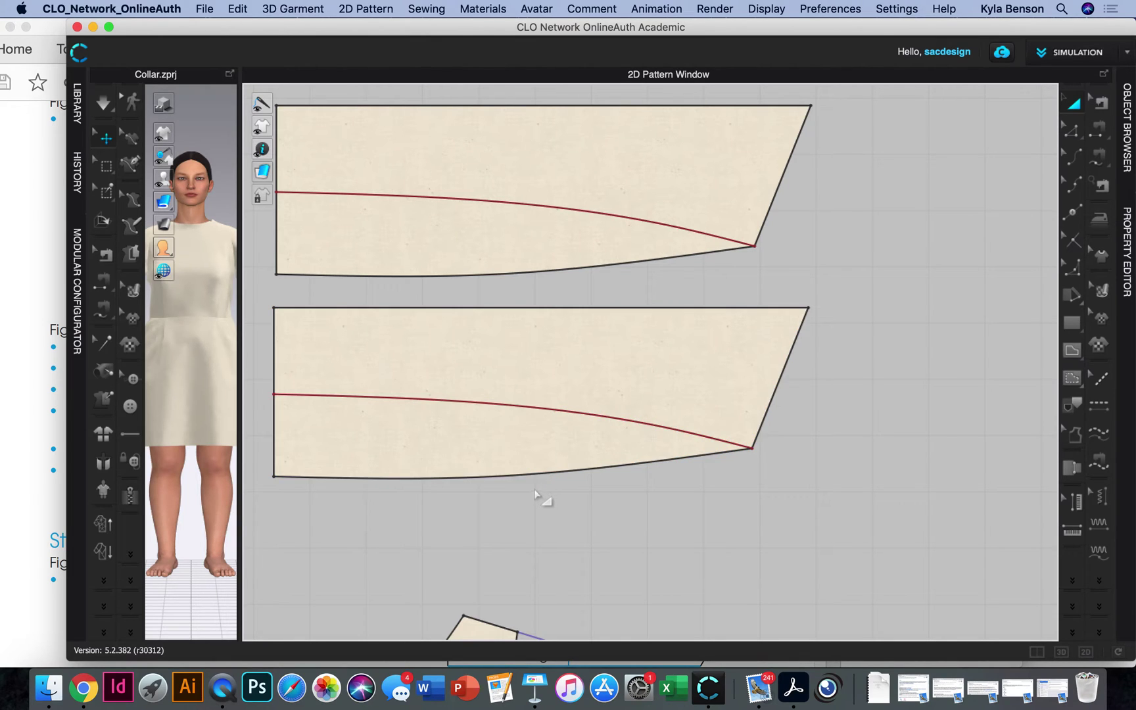
scroll(536, 498, up, 3)
scroll(536, 497, down, 5)
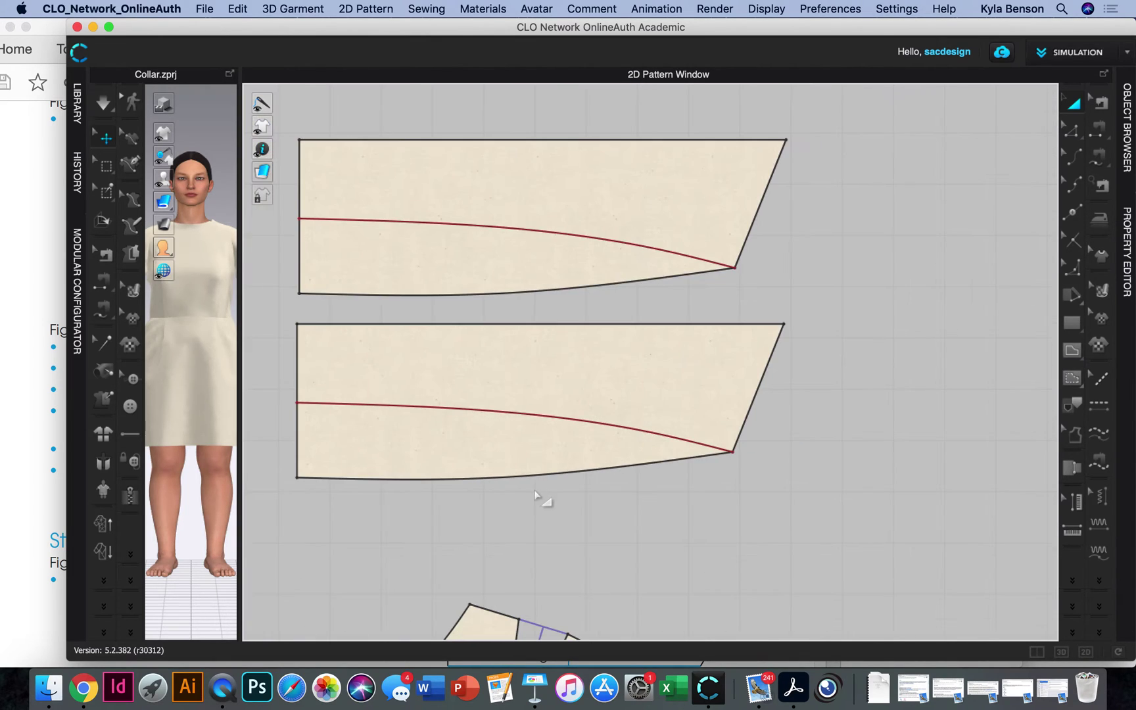
click(1073, 184)
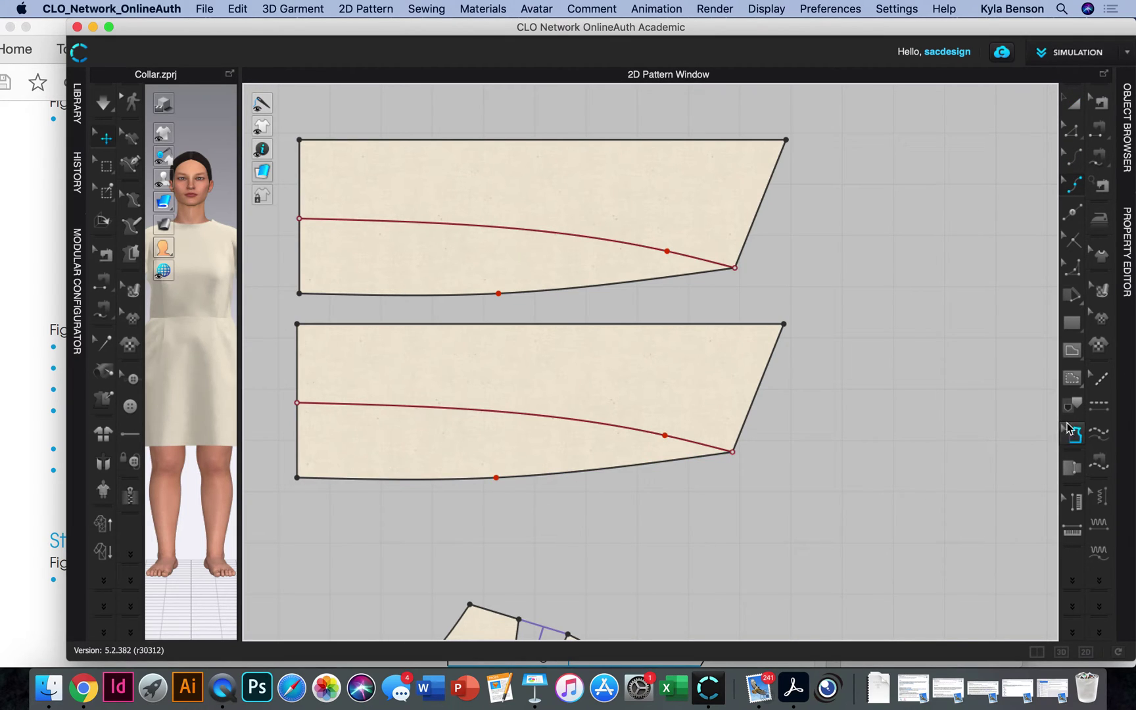
click(1073, 242)
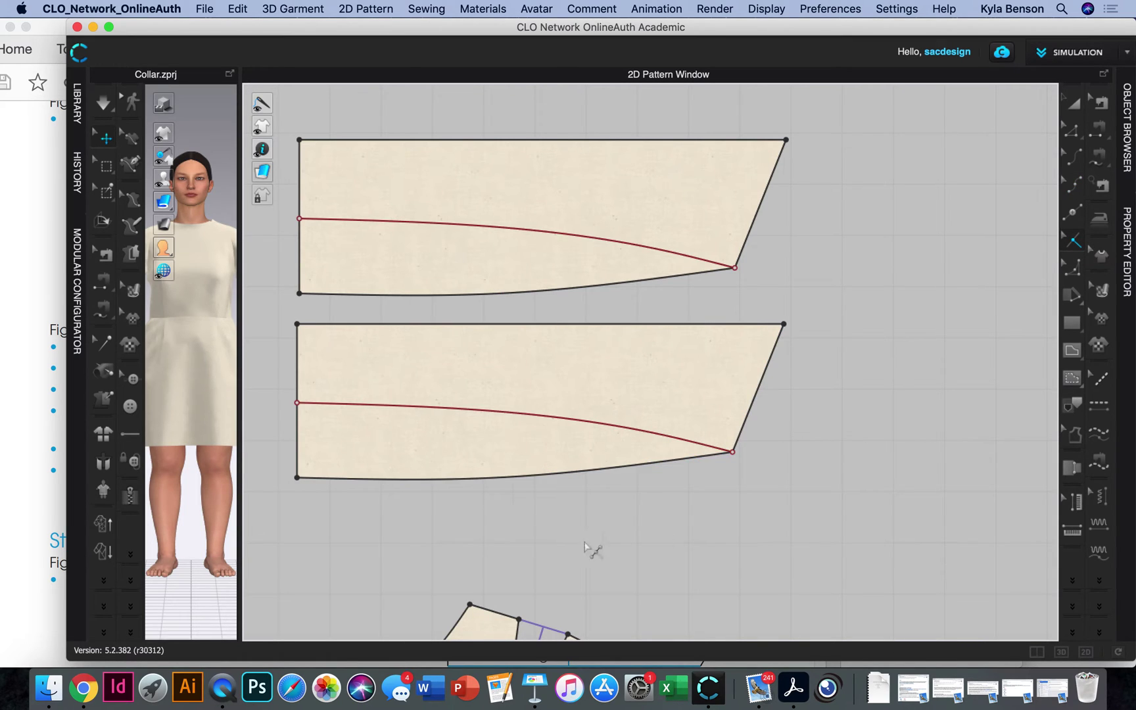
Convert the curve point on the lower collar piece's bottom edge to a segment point and add a notch there
click(1076, 157)
click(1070, 186)
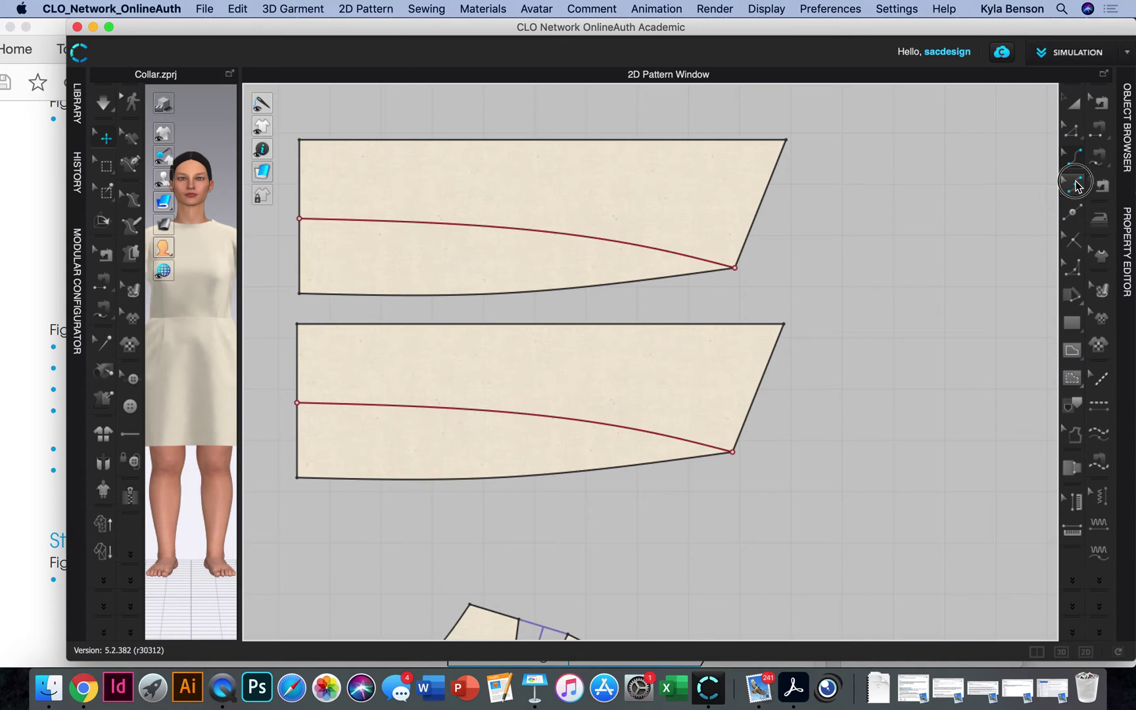
right_click(496, 478)
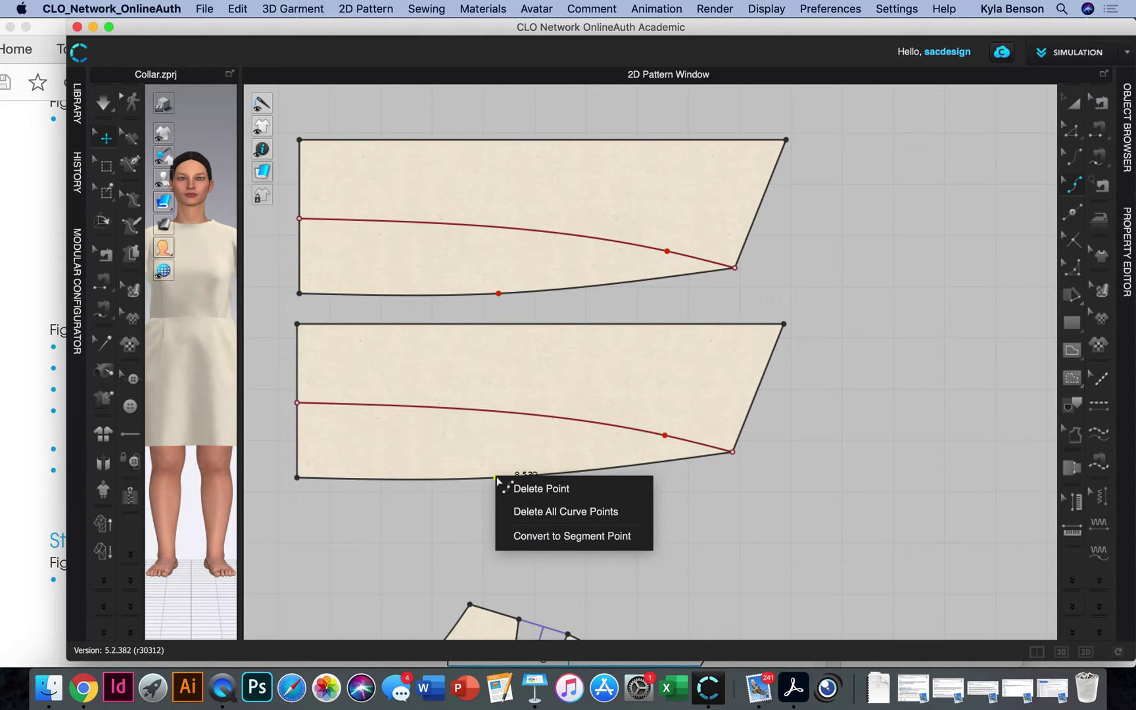
click(509, 537)
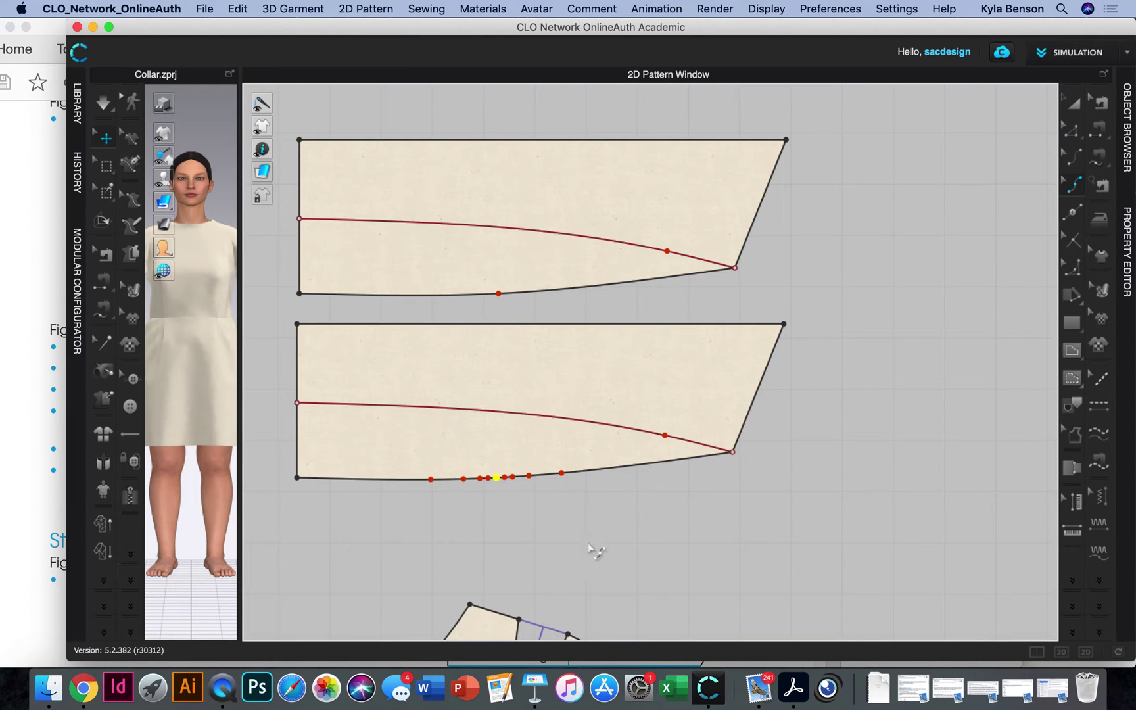
click(1073, 241)
Convert the curve point on the upper collar piece's bottom edge to a segment point and add a matching notch
click(1073, 186)
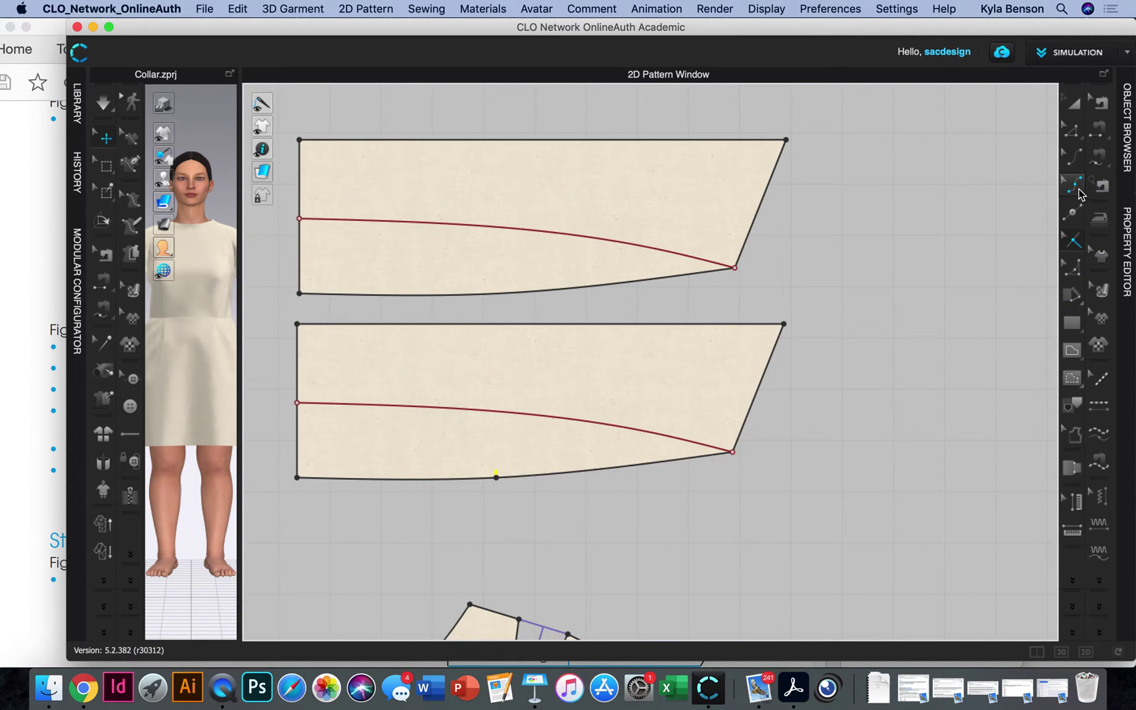
right_click(498, 293)
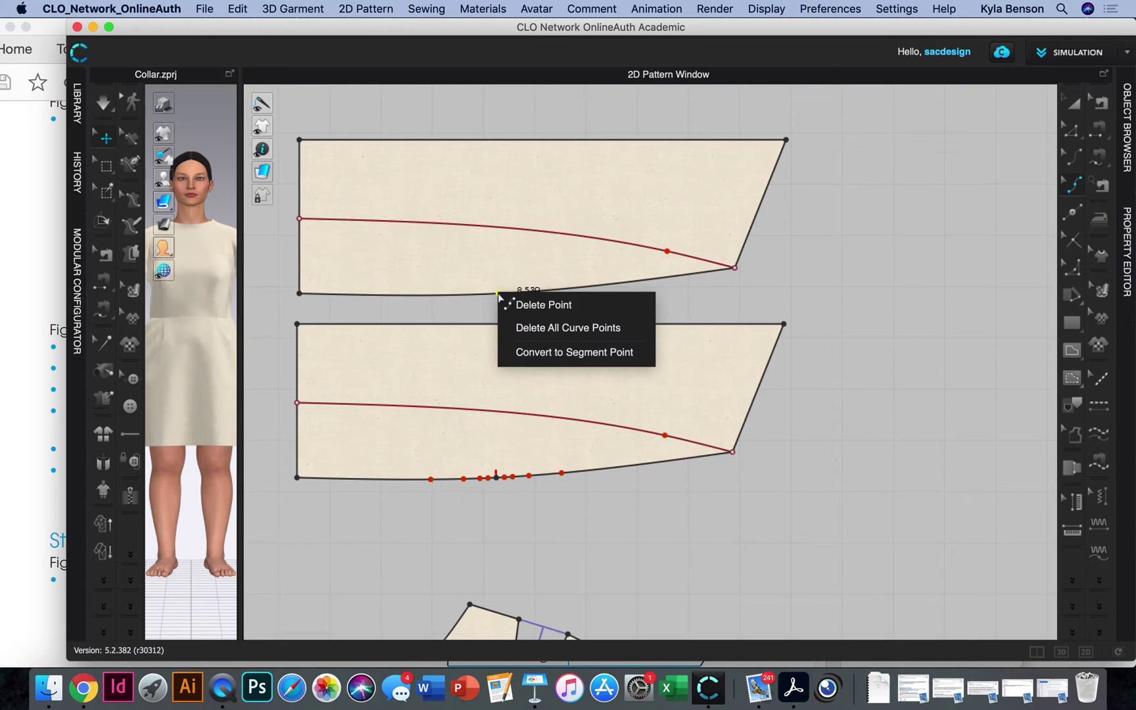
click(530, 352)
click(1074, 242)
click(498, 293)
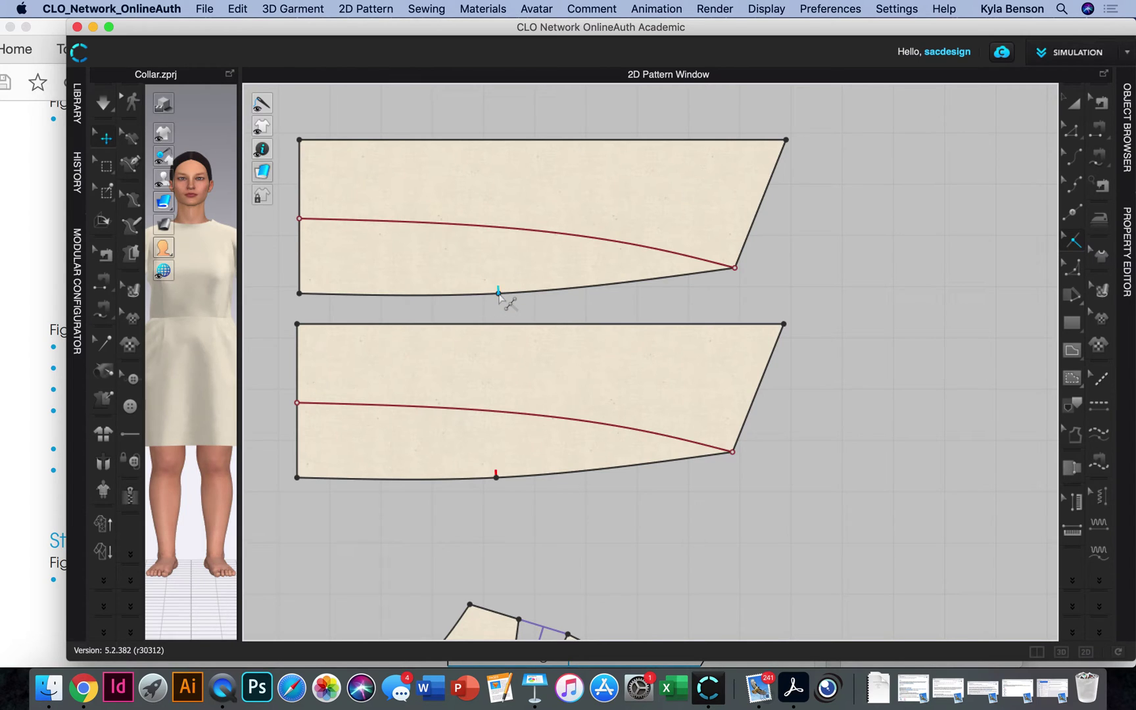
Open the length change for the lower collar's left edge and work out the fraction in eighths on the calculator
click(1073, 131)
click(297, 339)
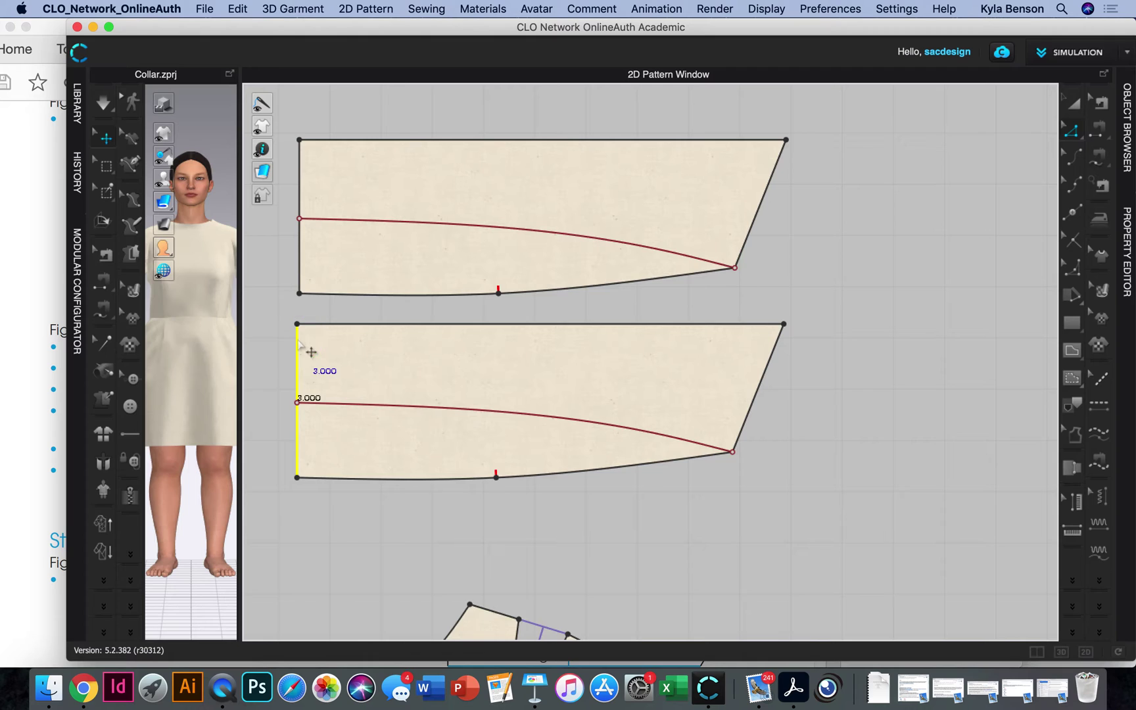
right_click(299, 341)
click(362, 445)
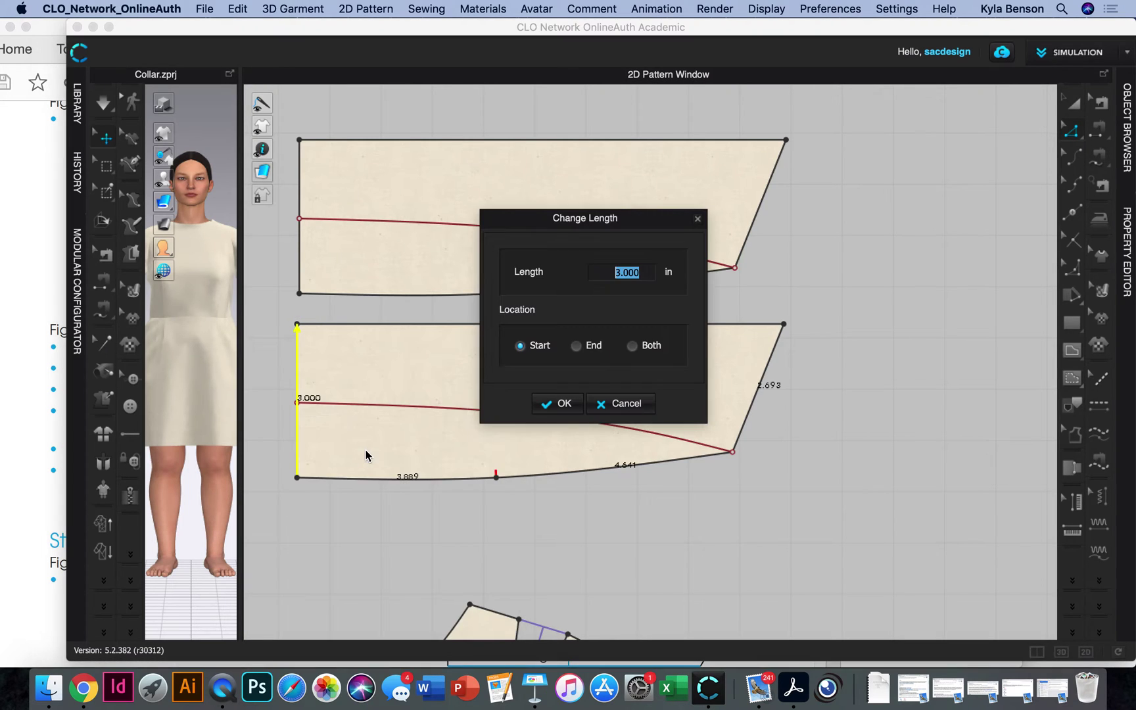
key(F12)
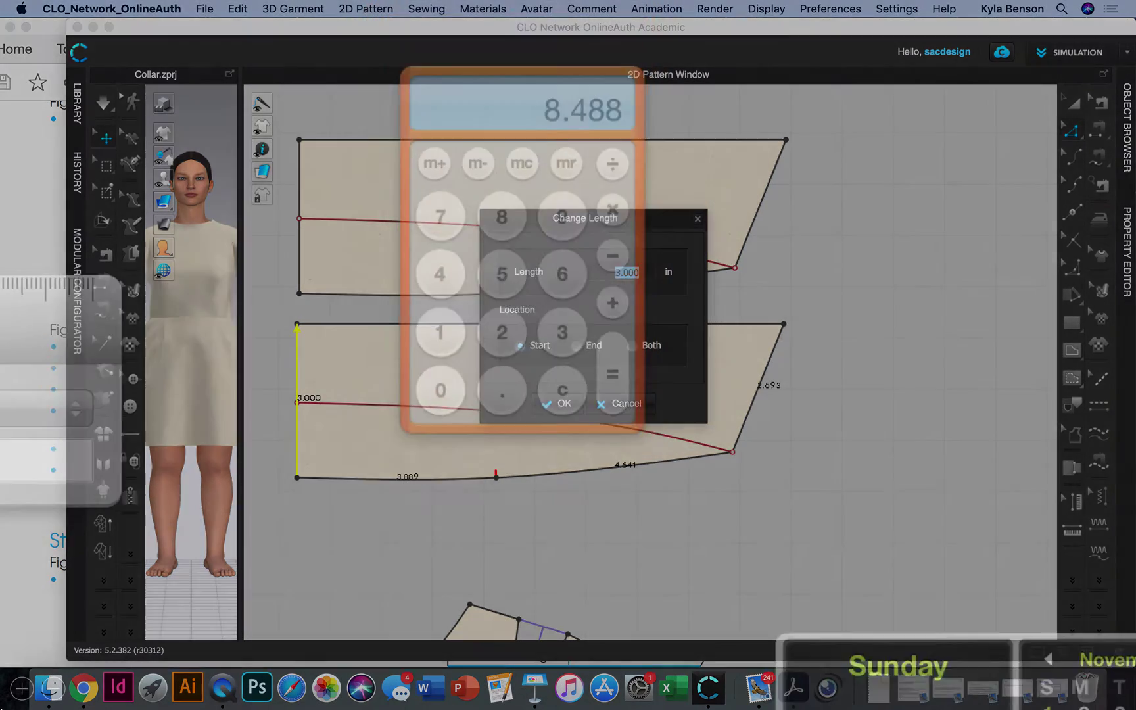
click(591, 259)
click(538, 286)
click(590, 361)
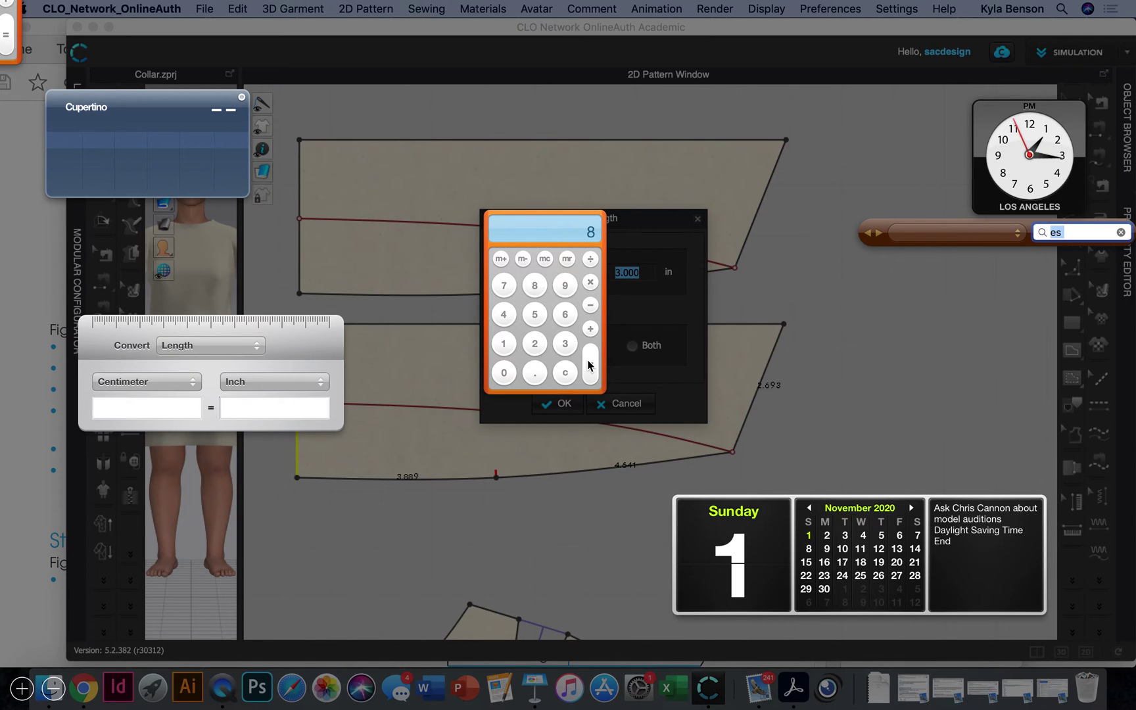
click(630, 246)
Set the lower collar's left edge length to 2.875 in, with the change applied at the Start
click(628, 272)
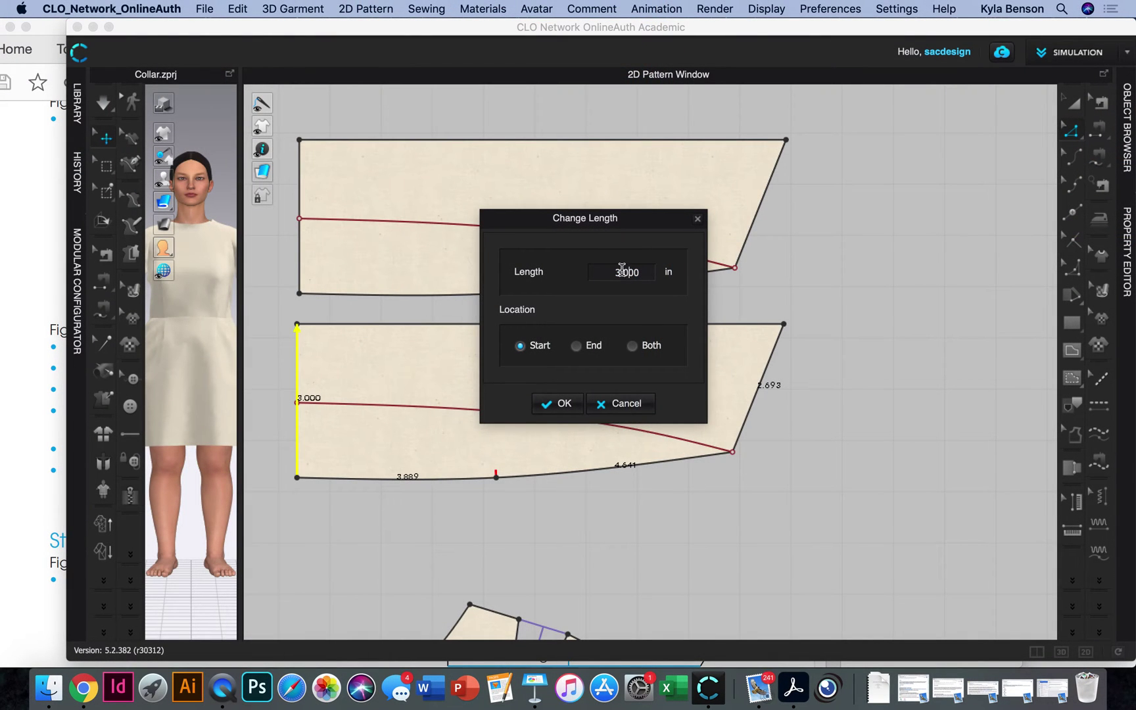
double_click(621, 271)
text(2)
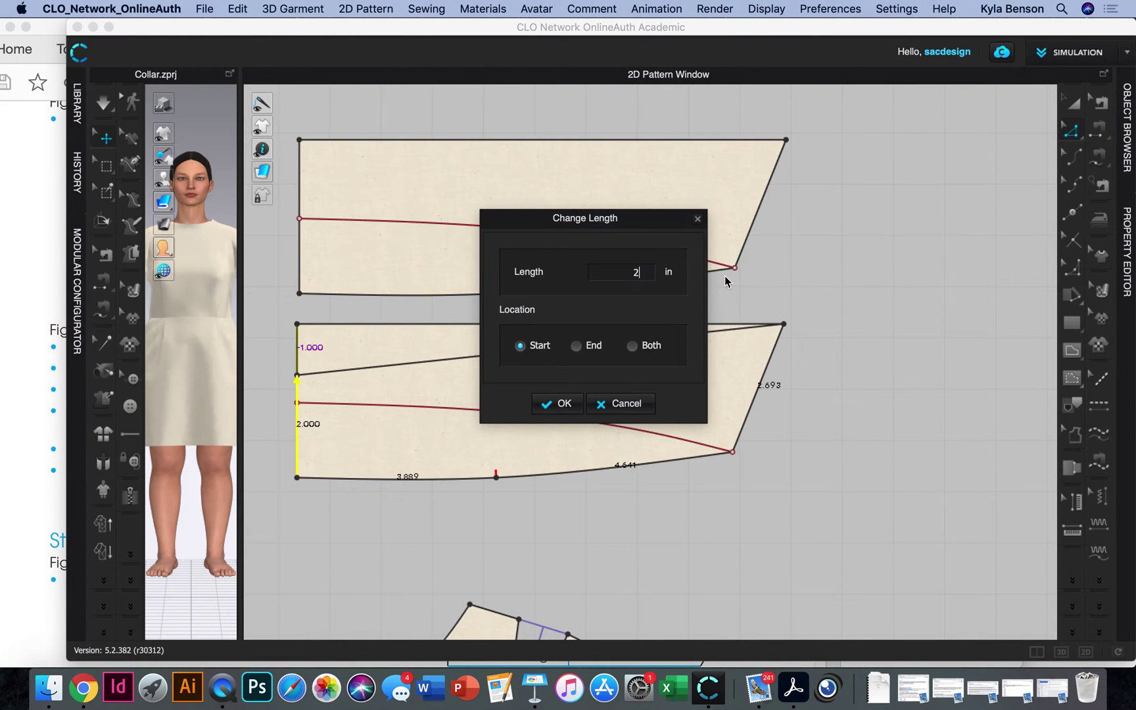
text(.875)
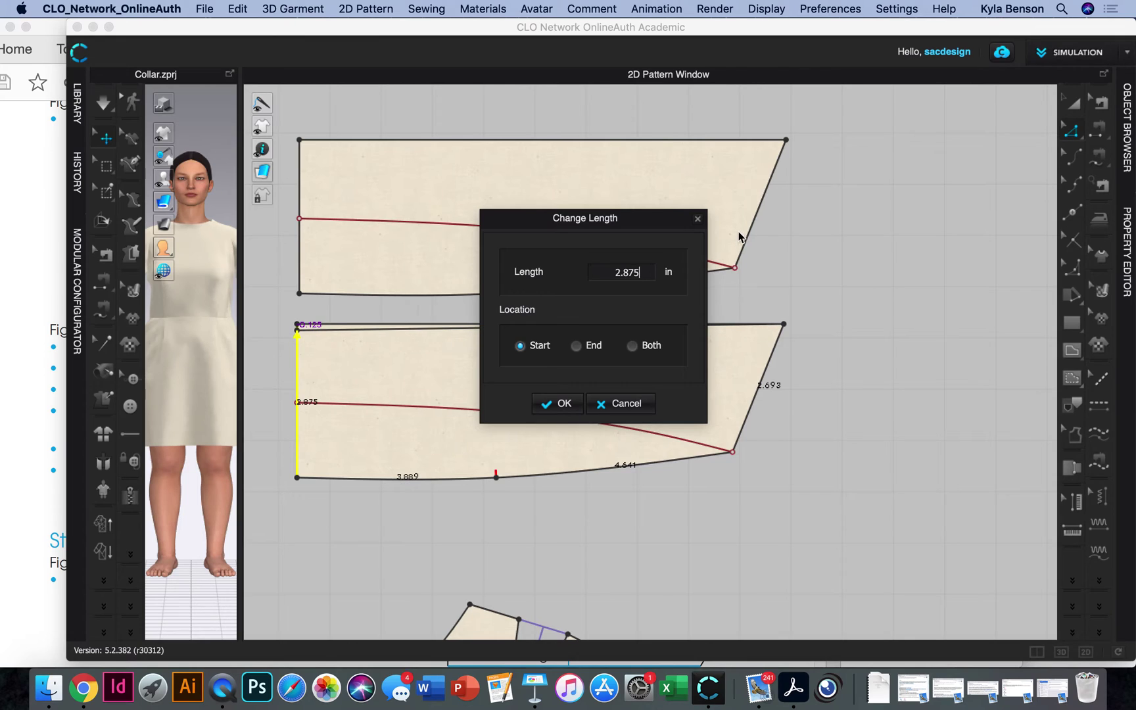
drag(612, 226, 945, 221)
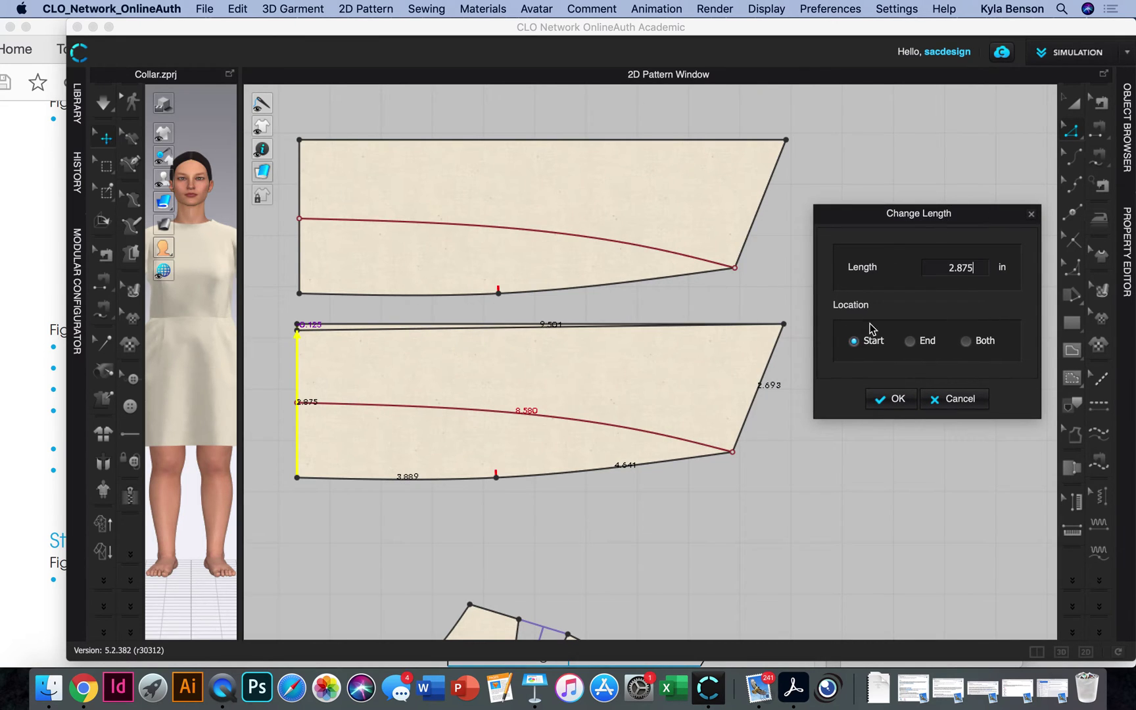
click(882, 398)
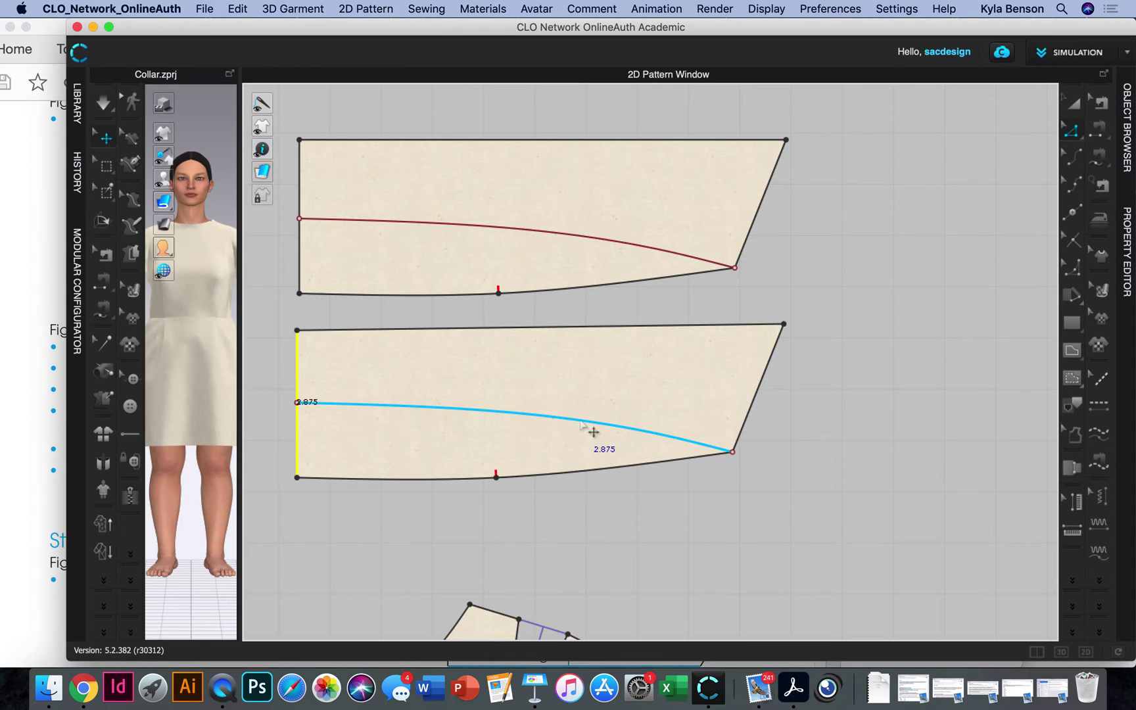
Rotate the lower collar piece's grainline to the 45-degree diagonal so the piece is cut on the bias
click(1102, 291)
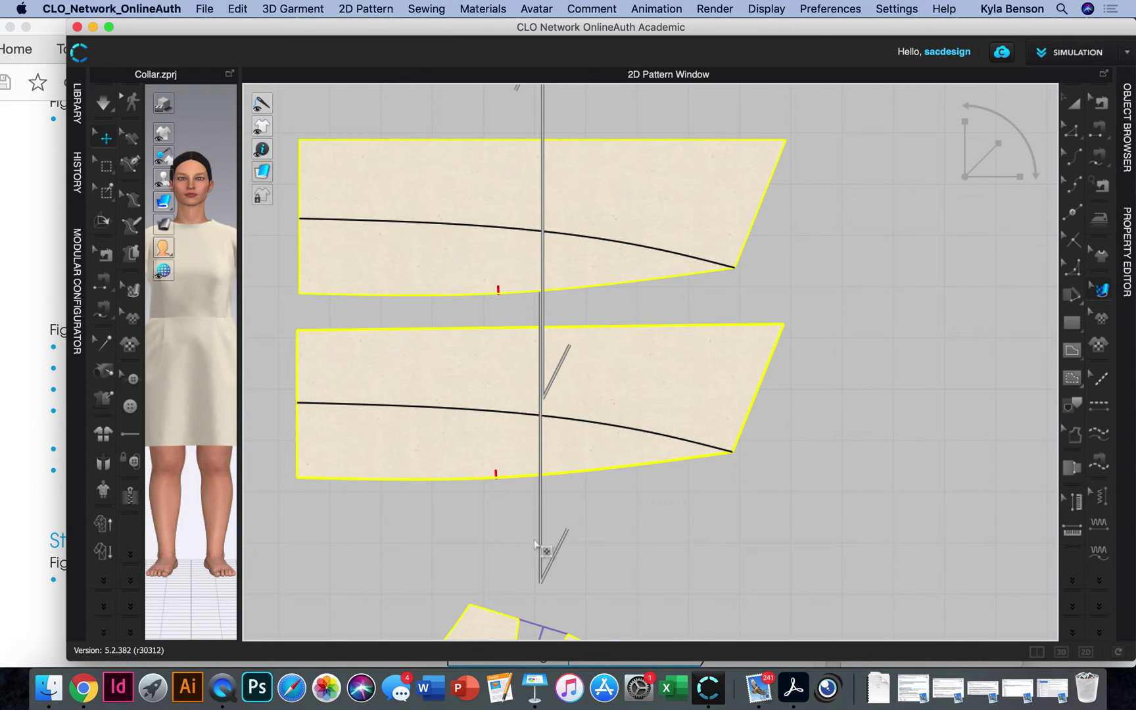
click(537, 464)
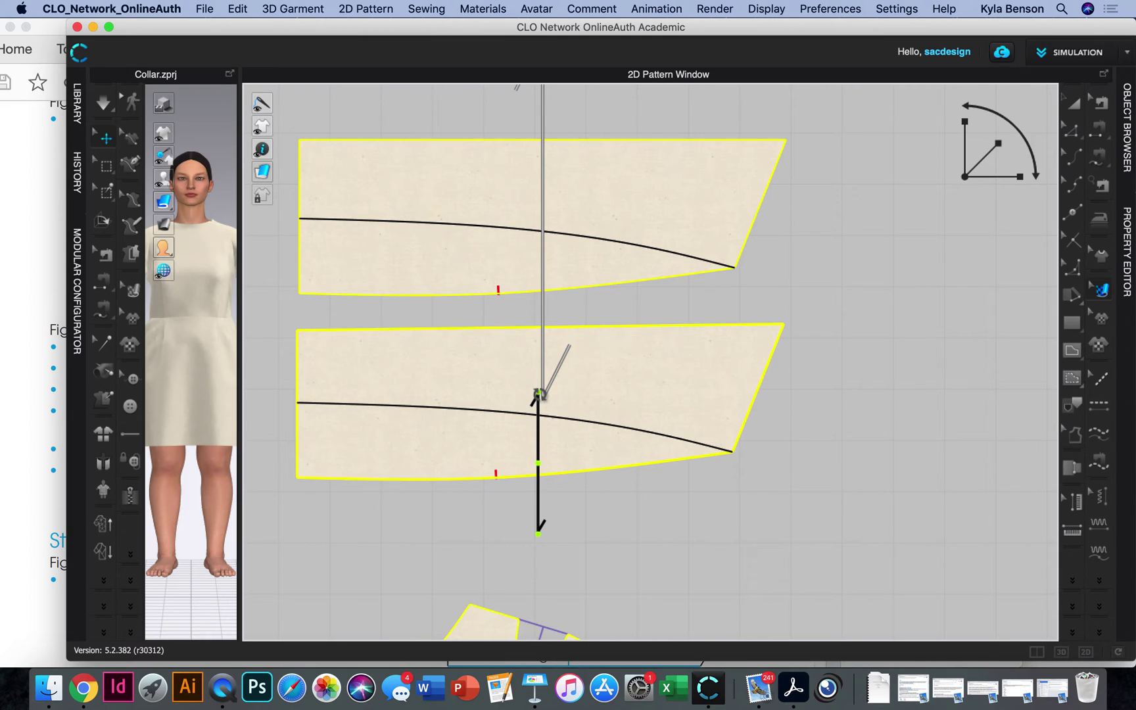
drag(538, 393, 621, 384)
drag(548, 455, 586, 422)
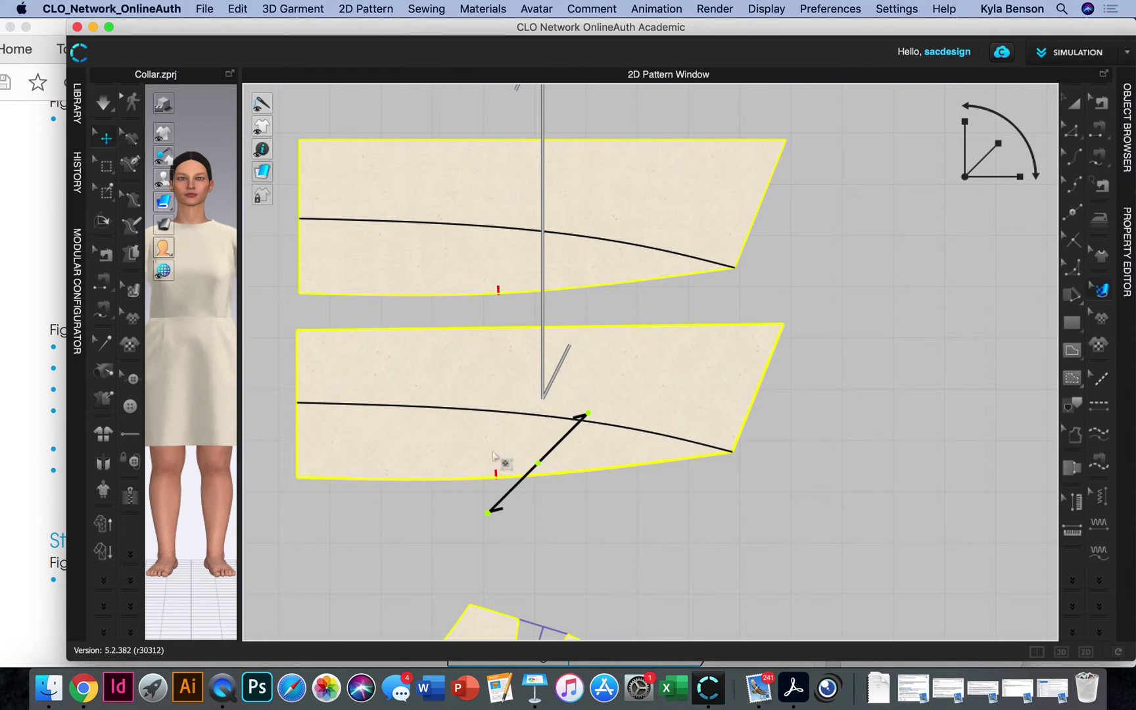
scroll(494, 454, up, 5)
scroll(516, 428, down, 2)
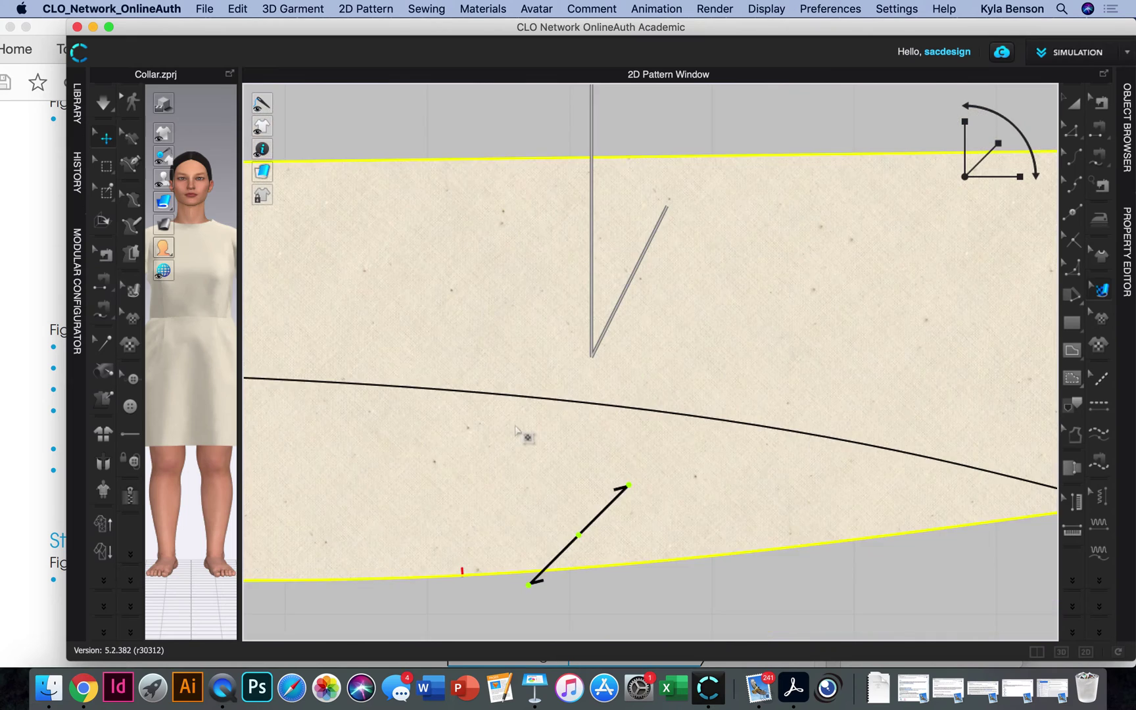
scroll(519, 437, down, 3)
scroll(697, 567, up, 3)
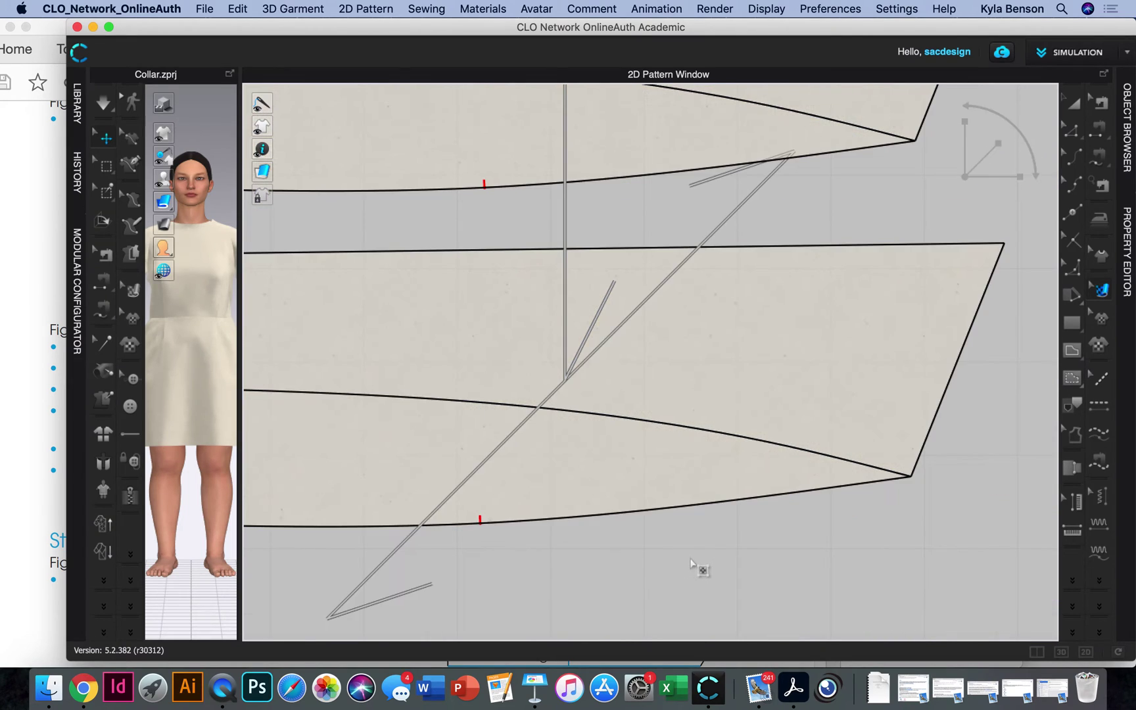
right_drag(693, 556, 764, 542)
click(761, 547)
Examine the two collar pieces with their internal roll lines, bottom edges and notches
click(1074, 103)
scroll(523, 452, up, 5)
scroll(523, 452, down, 5)
click(567, 536)
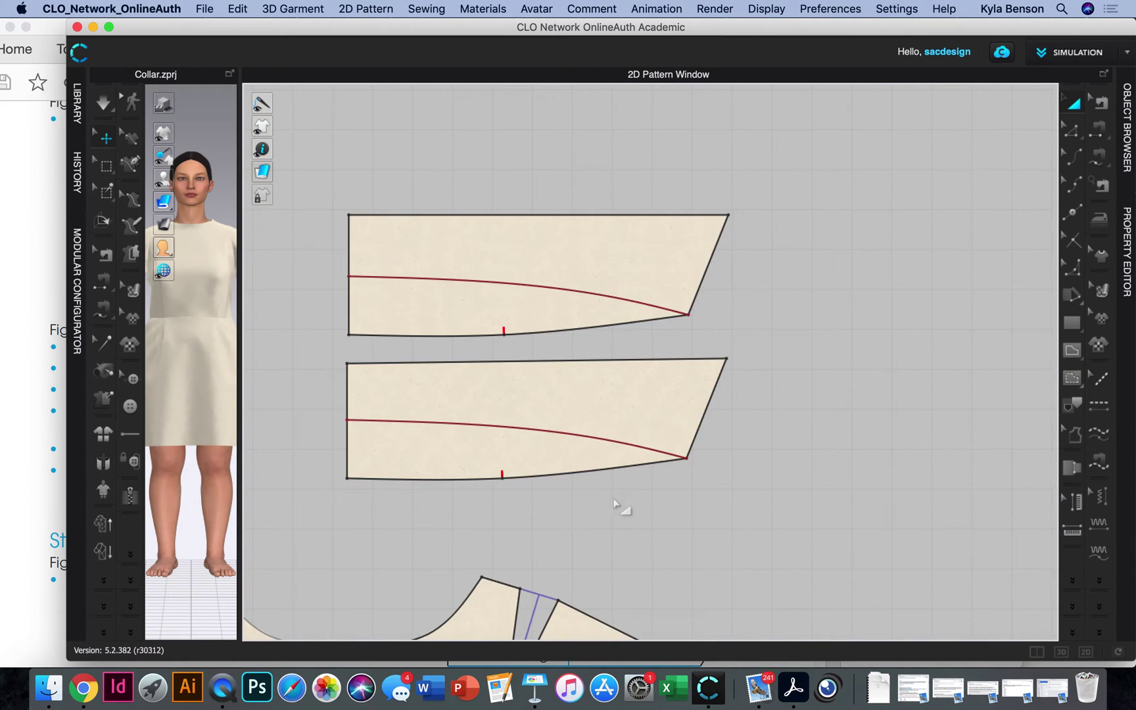
click(487, 297)
click(526, 284)
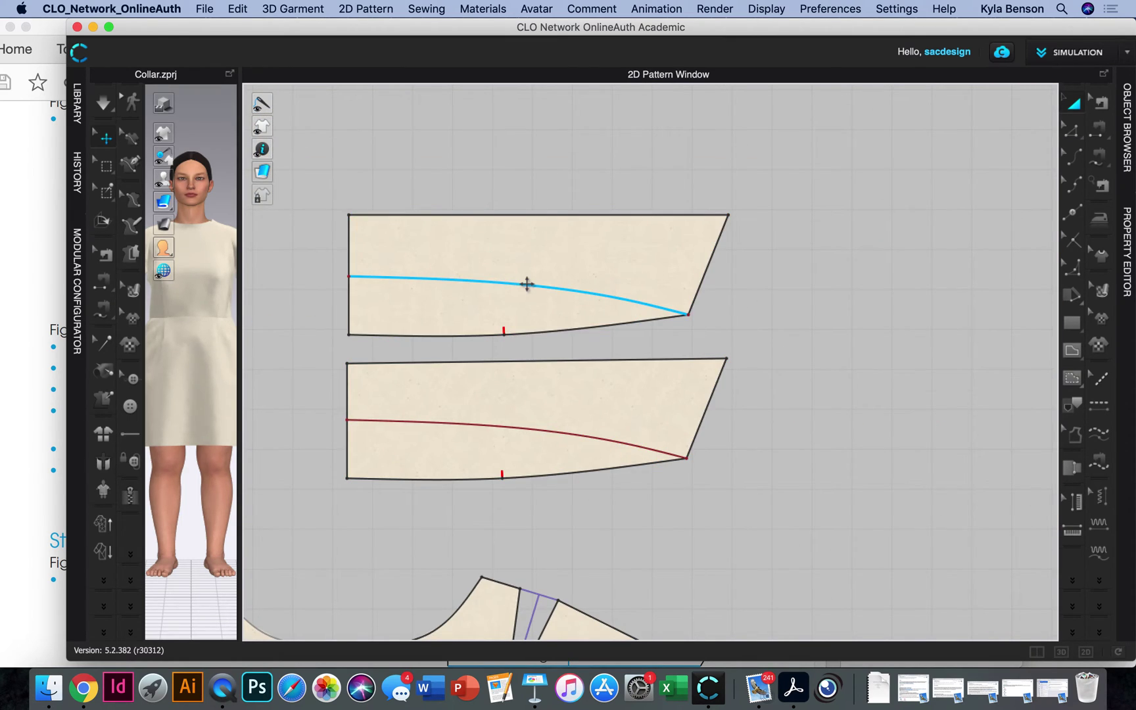
click(520, 288)
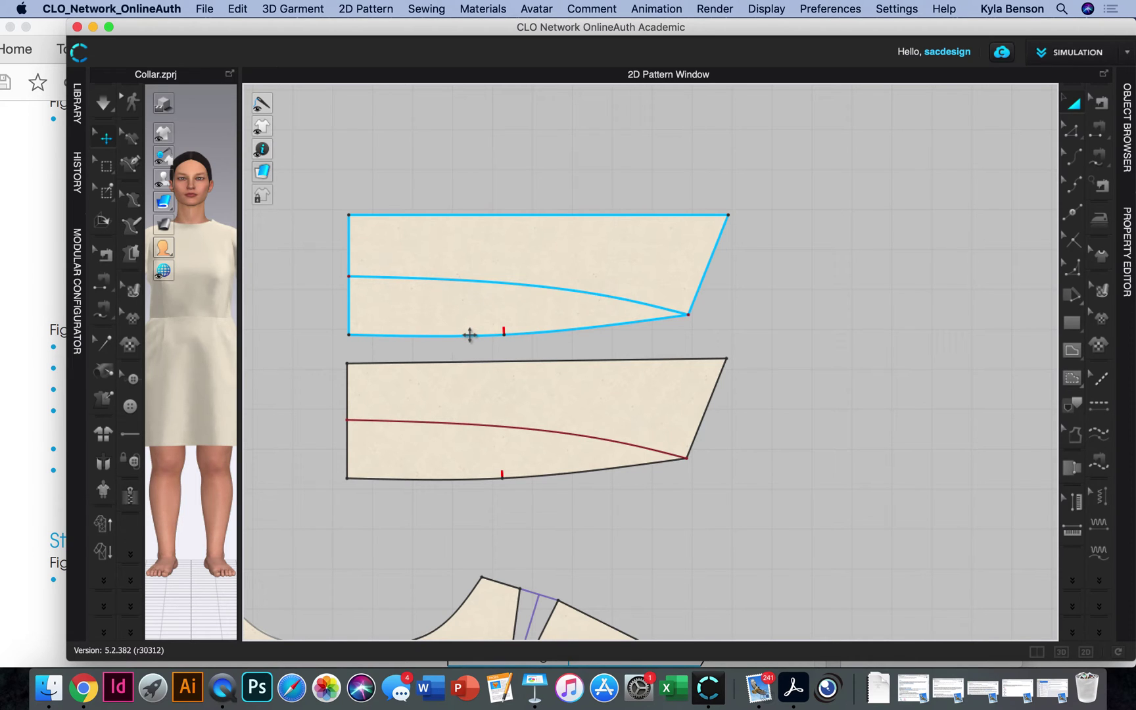
Unfold both half-collar pieces along their left edges with Unfold Symmetric Editing (with Sewing)
scroll(471, 342, up, 2)
scroll(474, 350, down, 5)
click(967, 299)
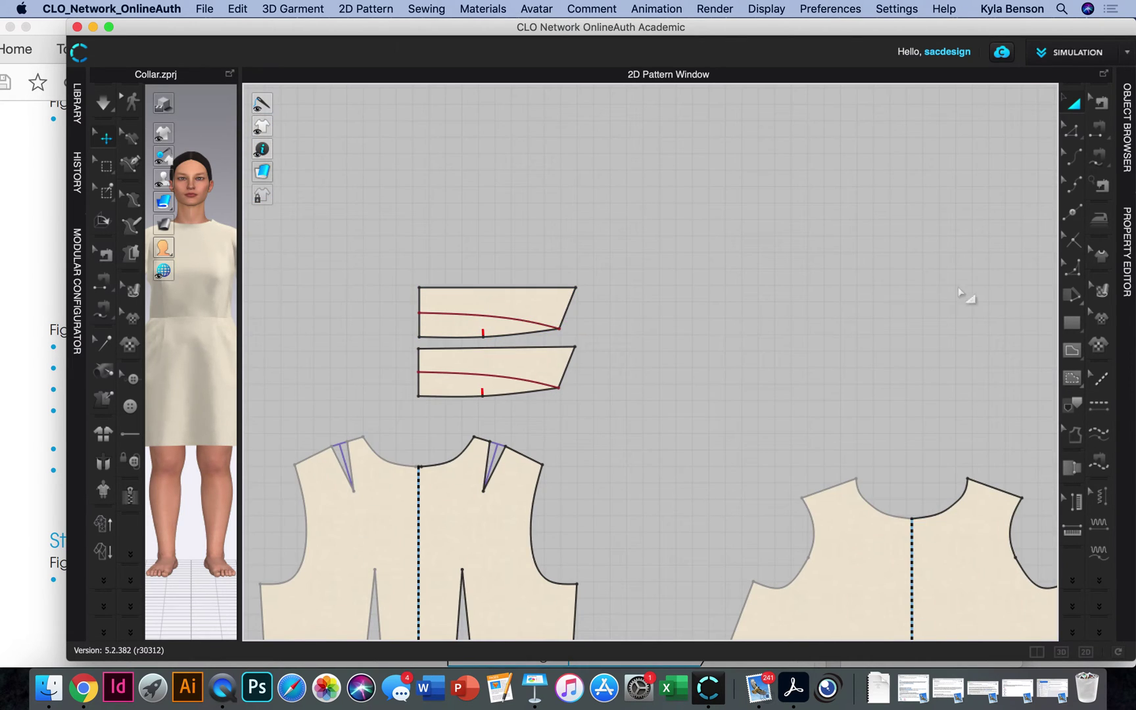
click(1074, 131)
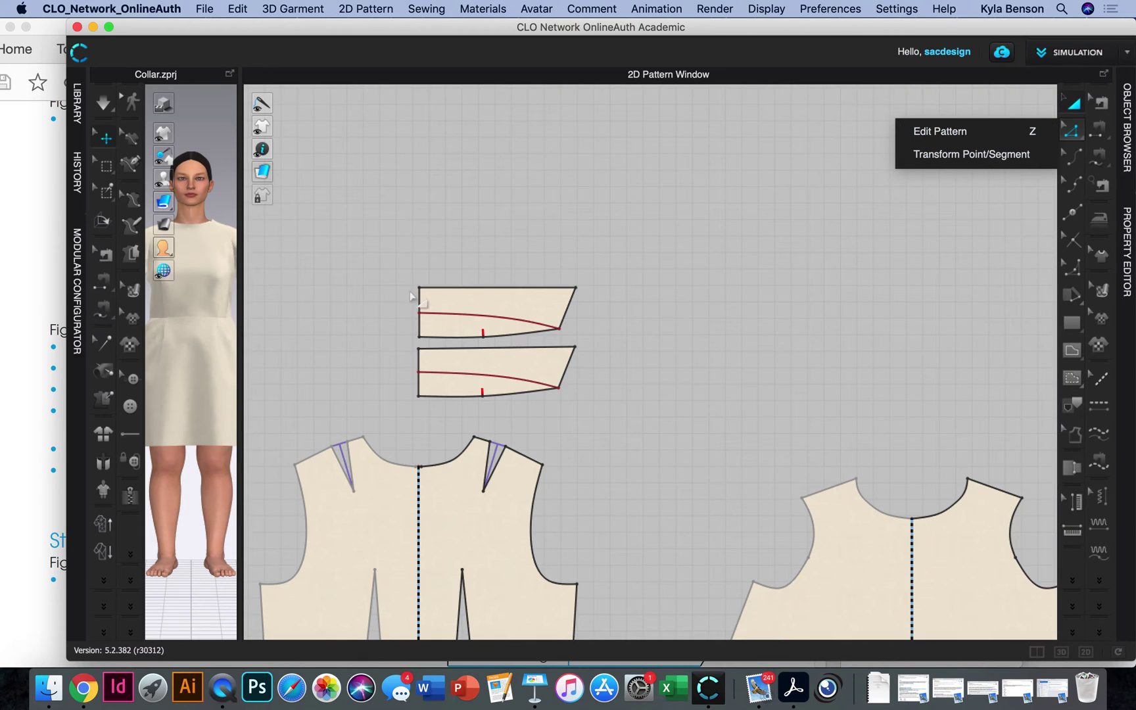
click(1069, 152)
click(1069, 153)
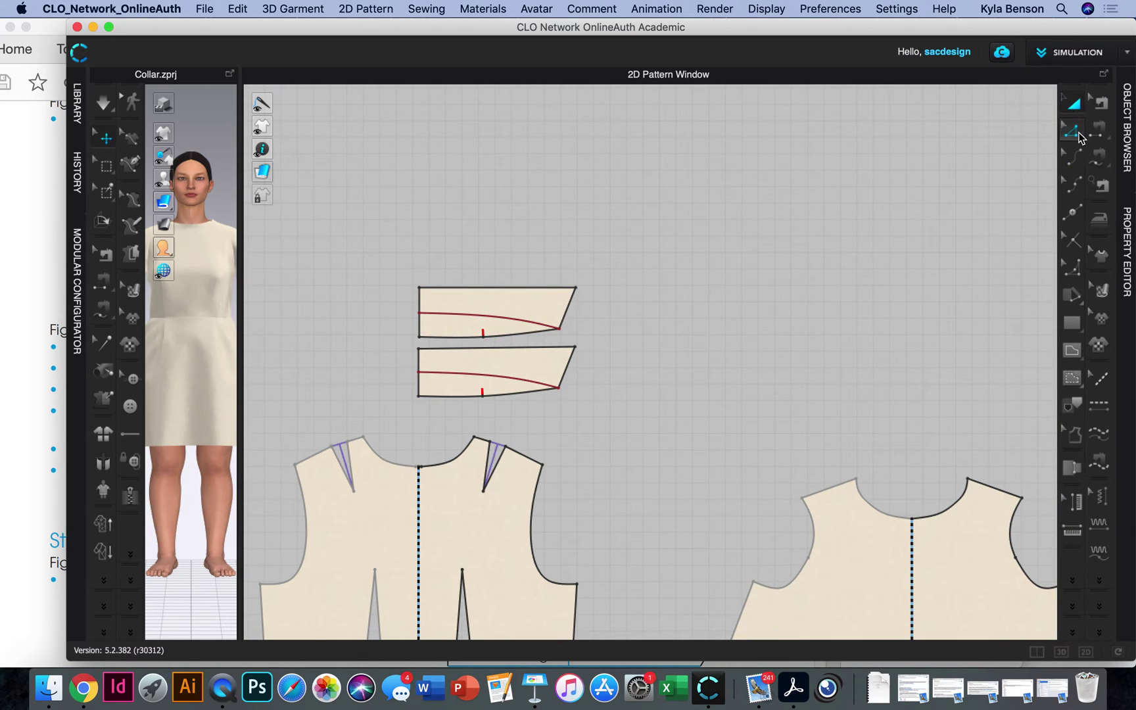
right_click(420, 302)
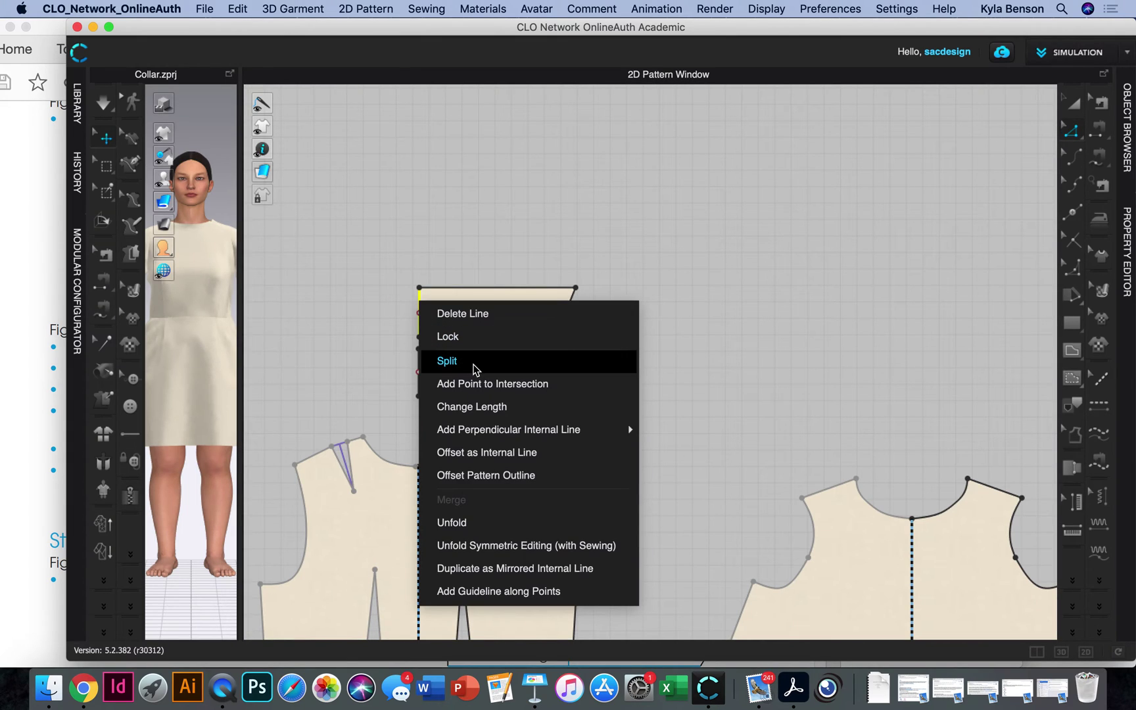
click(514, 554)
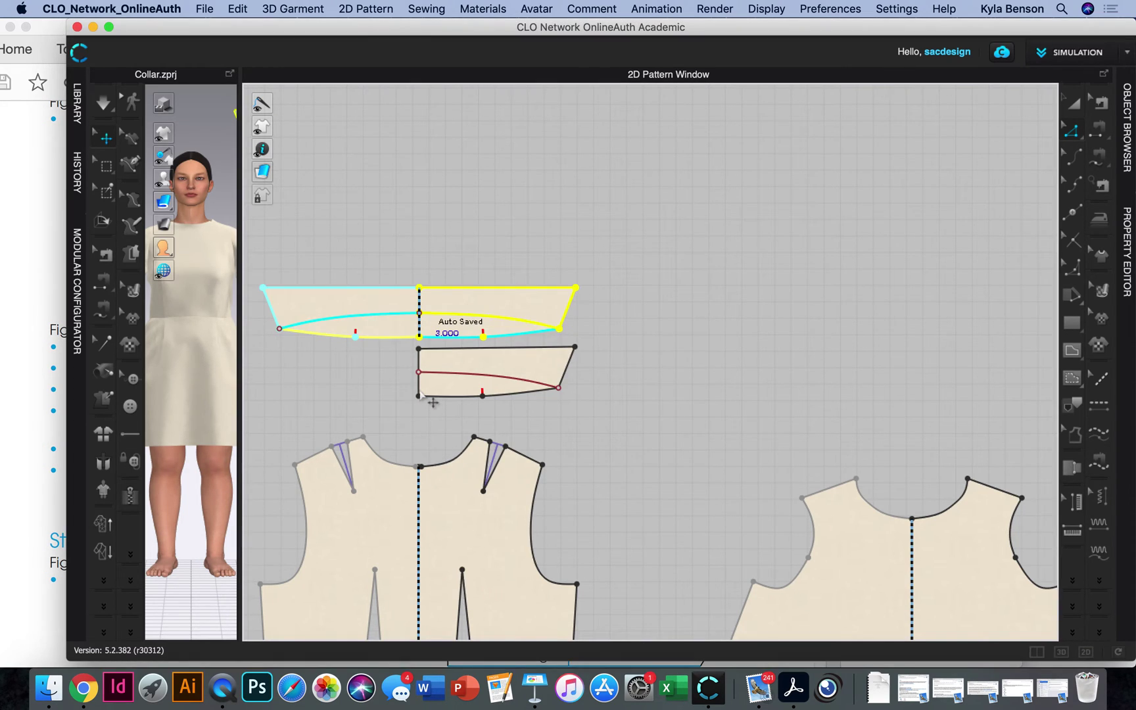
right_click(419, 393)
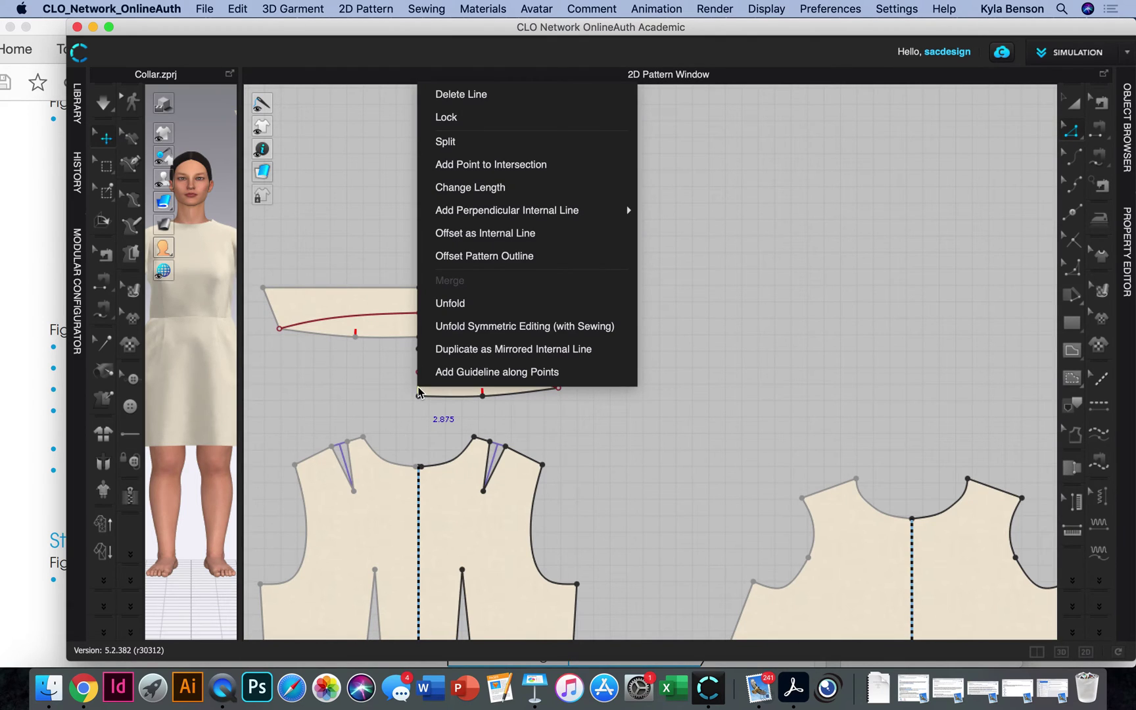
click(511, 329)
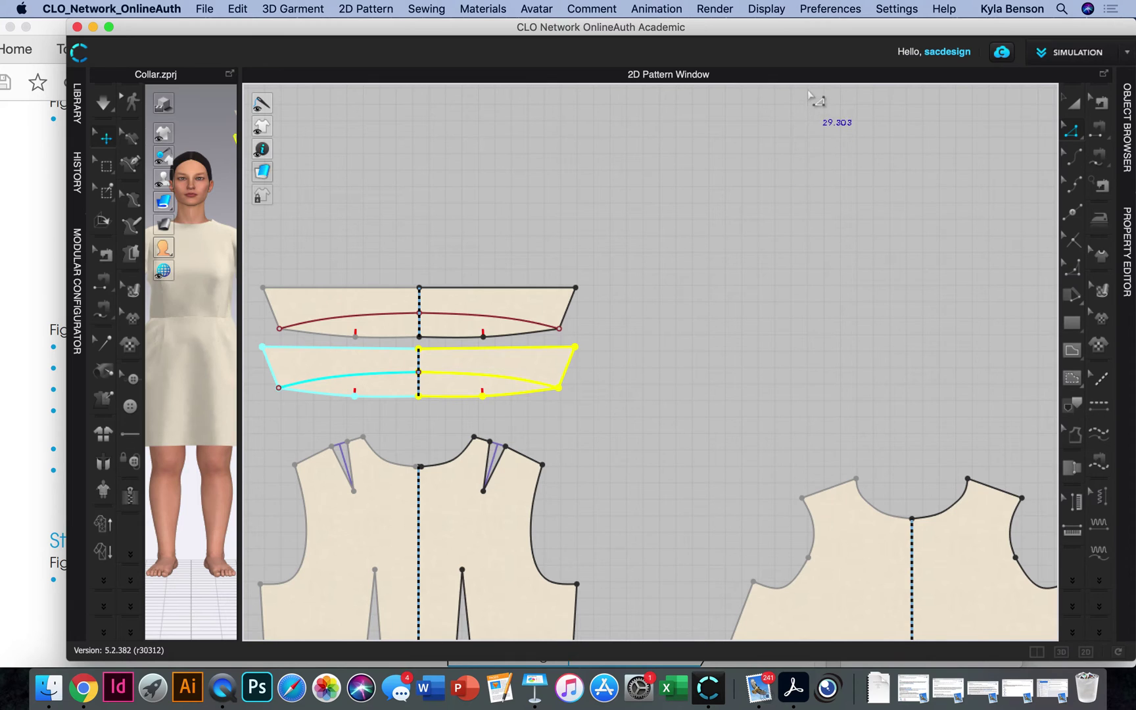
click(223, 687)
click(715, 691)
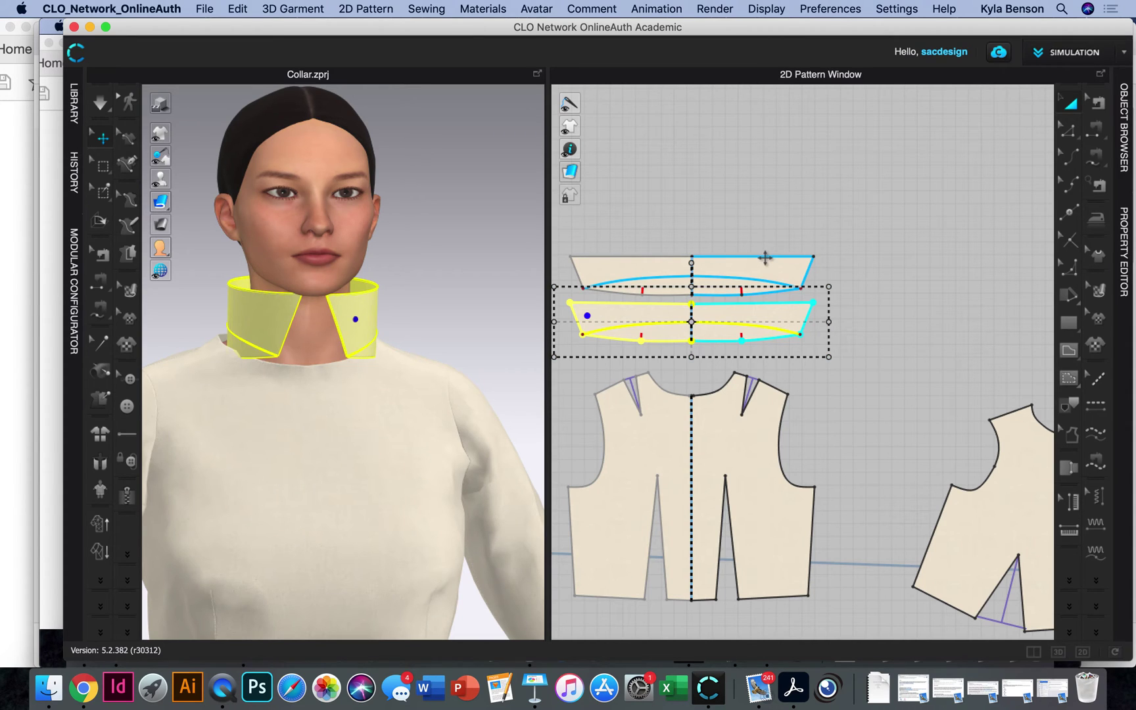
click(237, 696)
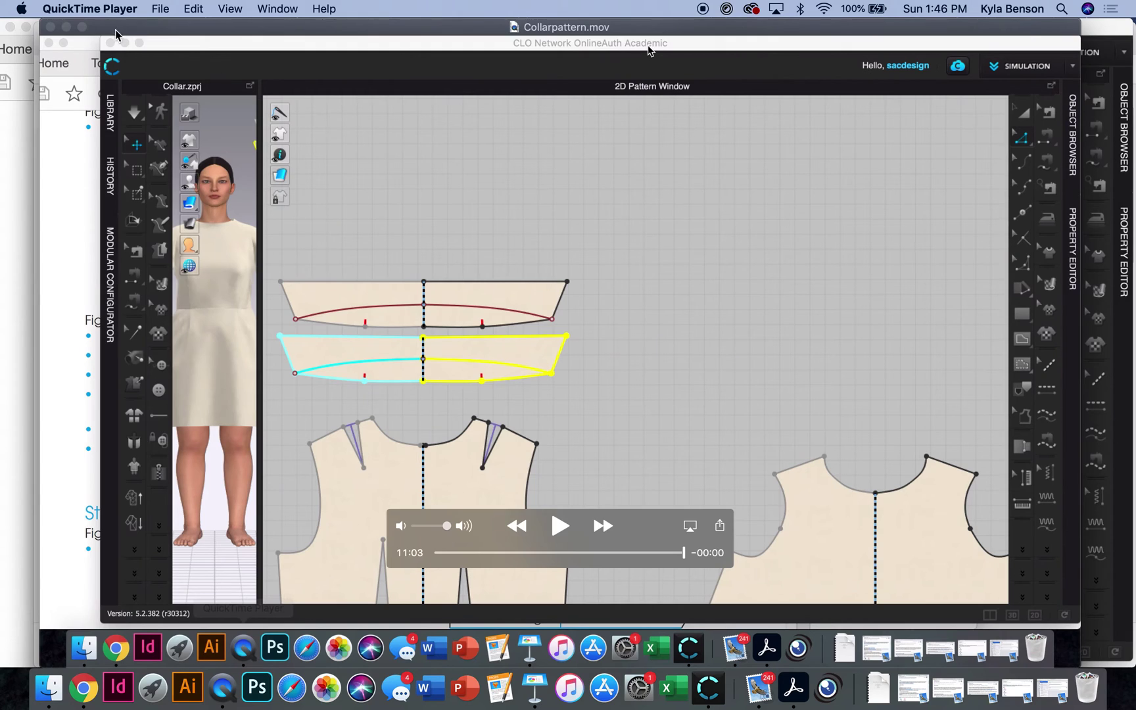
click(700, 695)
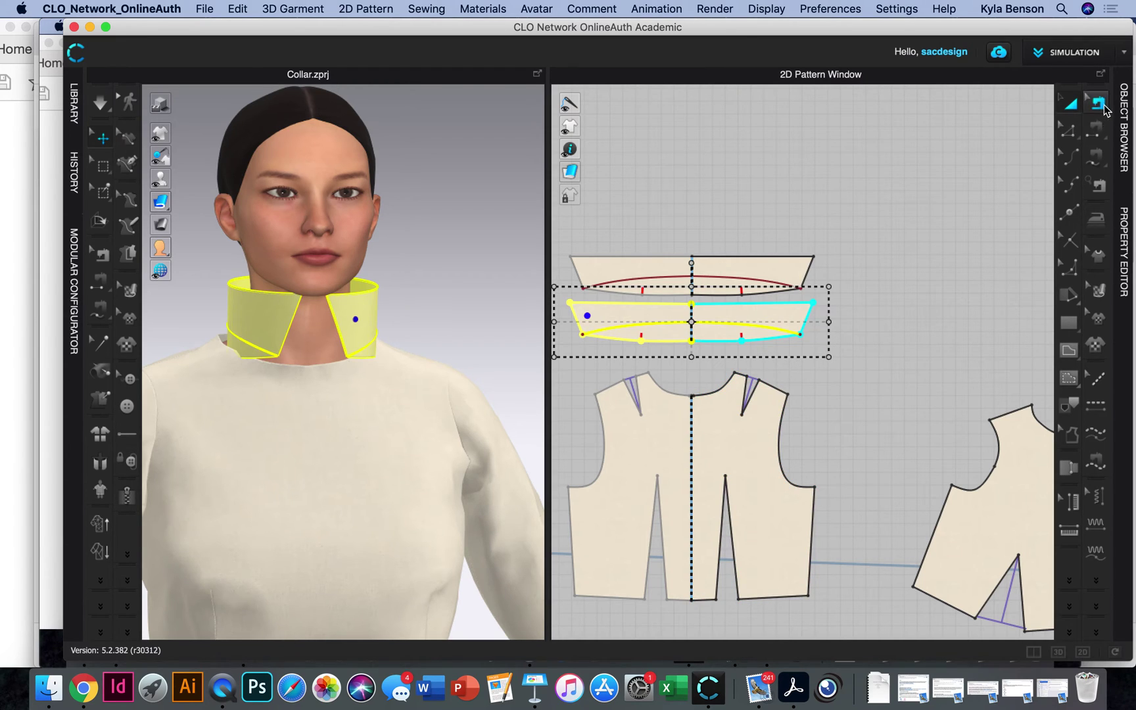
Compare the length of the lower collar's bottom edge between notch and collar front with the length of the front bodice's half neckline
click(1069, 130)
click(771, 340)
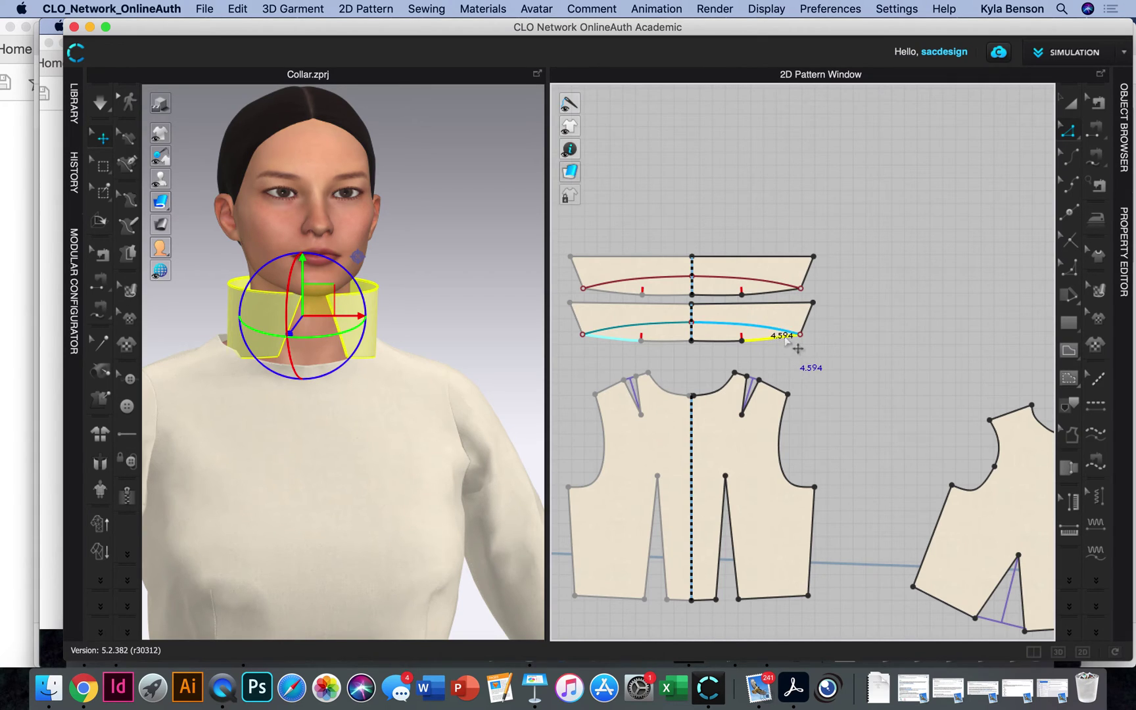
right_drag(926, 363, 817, 380)
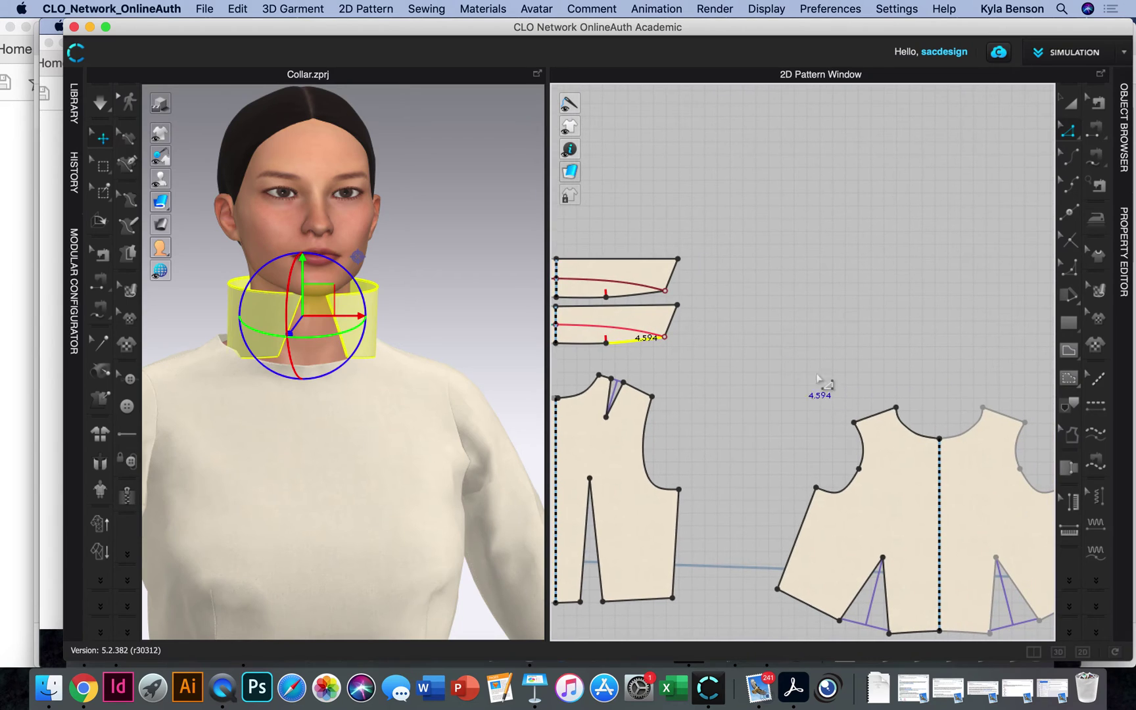
click(908, 427)
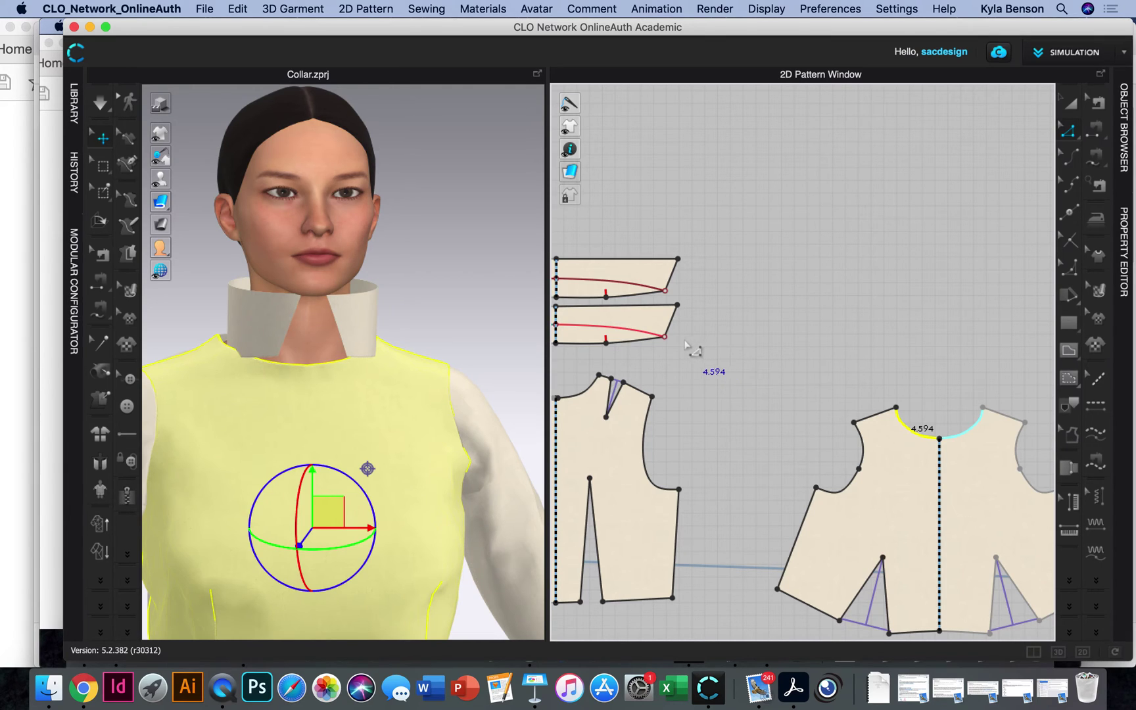
click(629, 341)
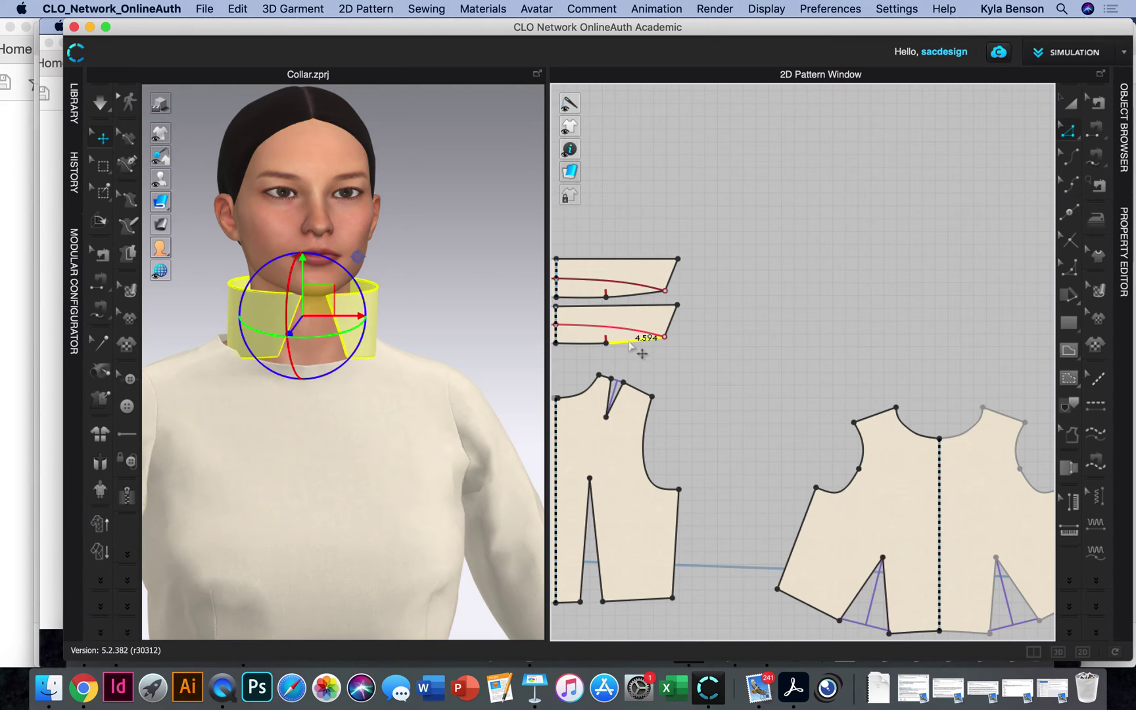
right_click(629, 342)
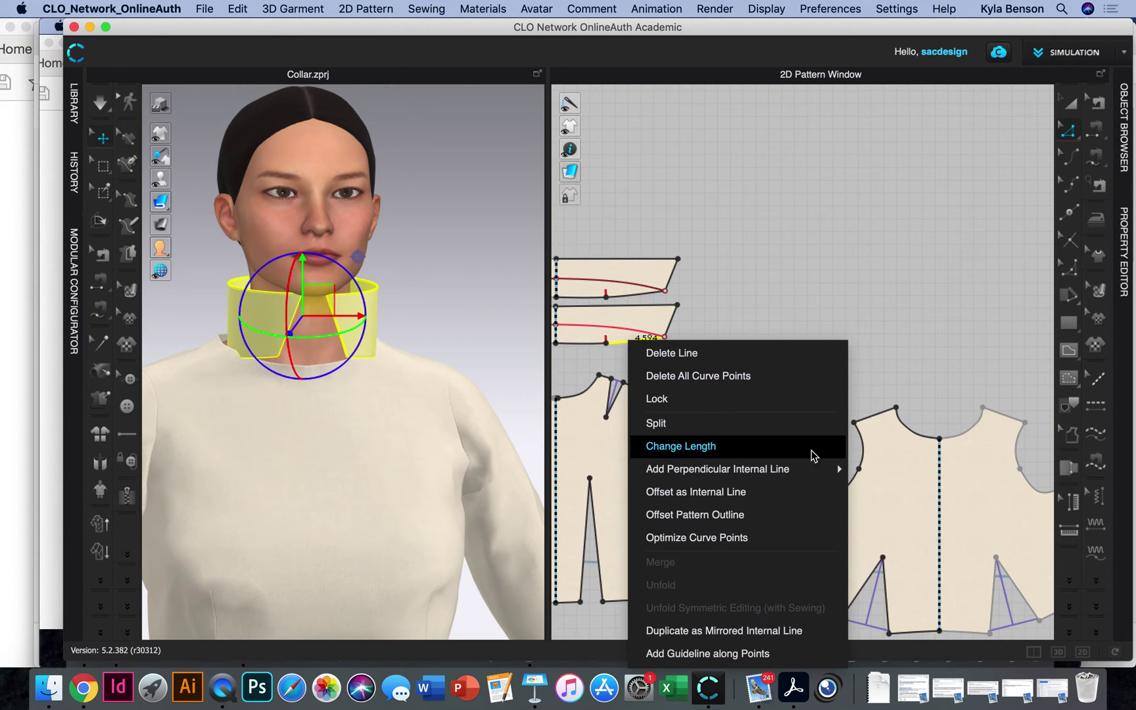
click(882, 335)
click(923, 435)
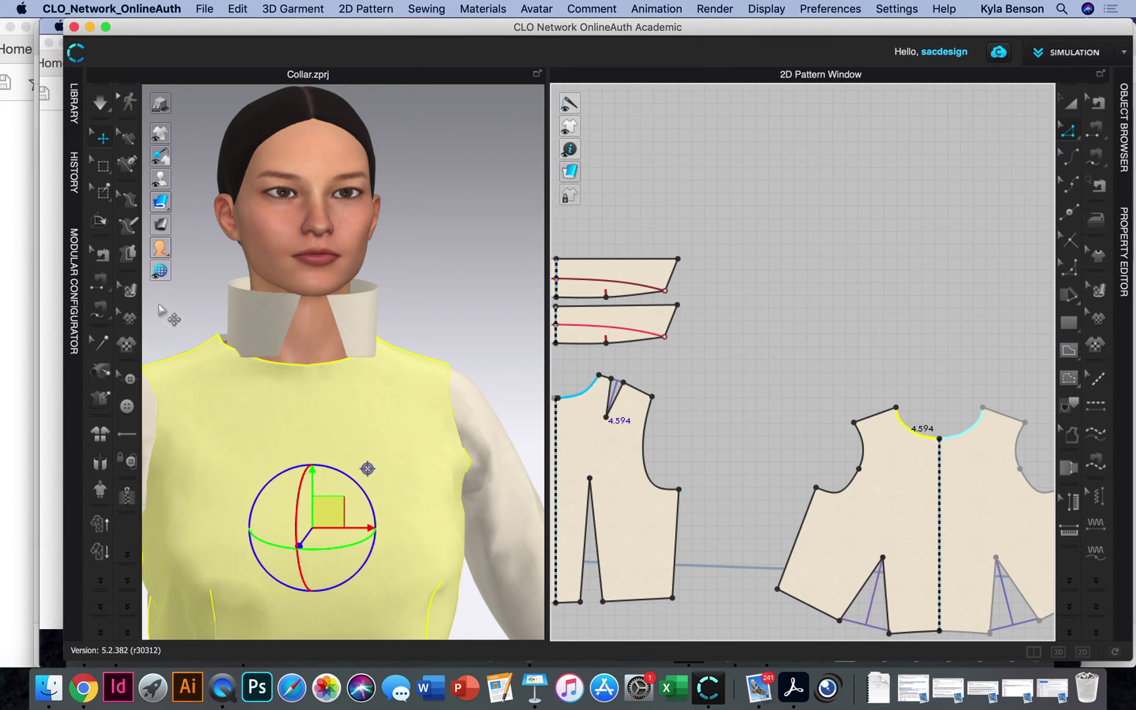
Display the arrangement points around the avatar and clear the selection on the garment
click(163, 187)
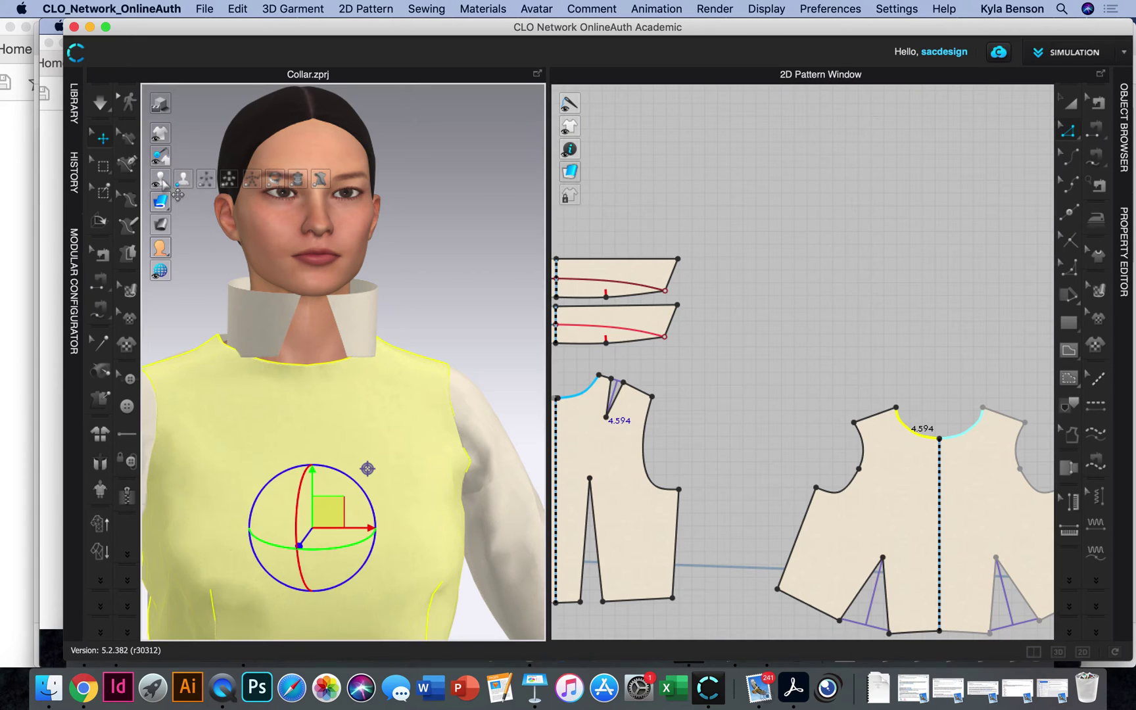
click(205, 180)
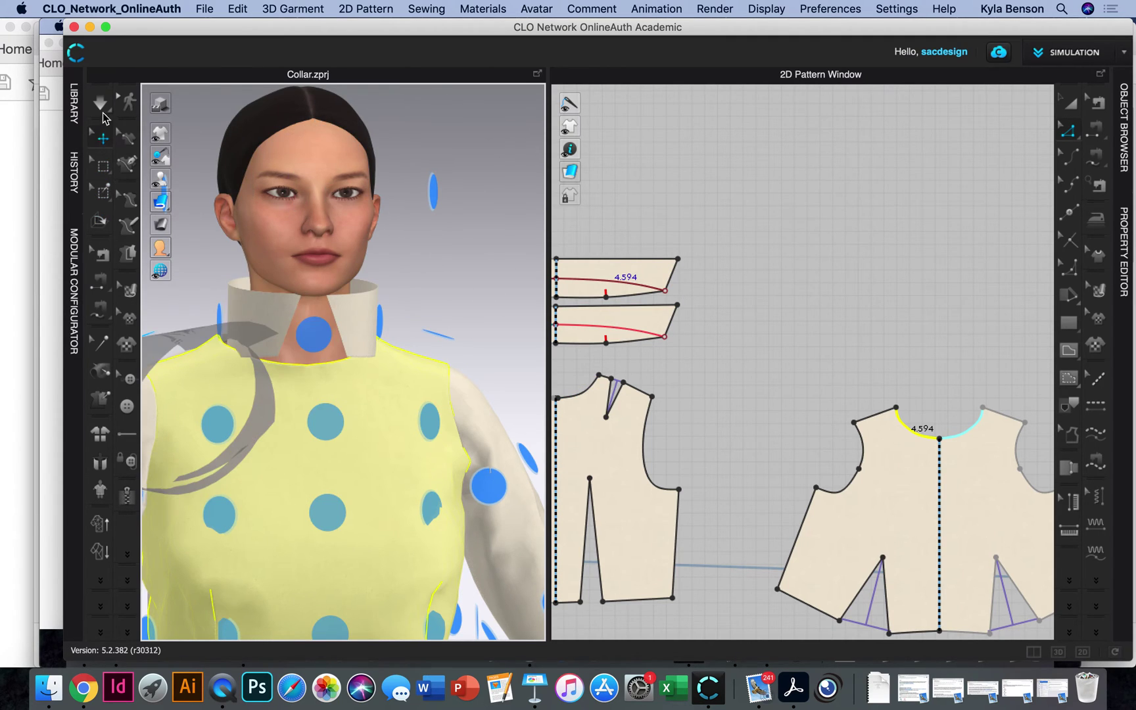
click(497, 151)
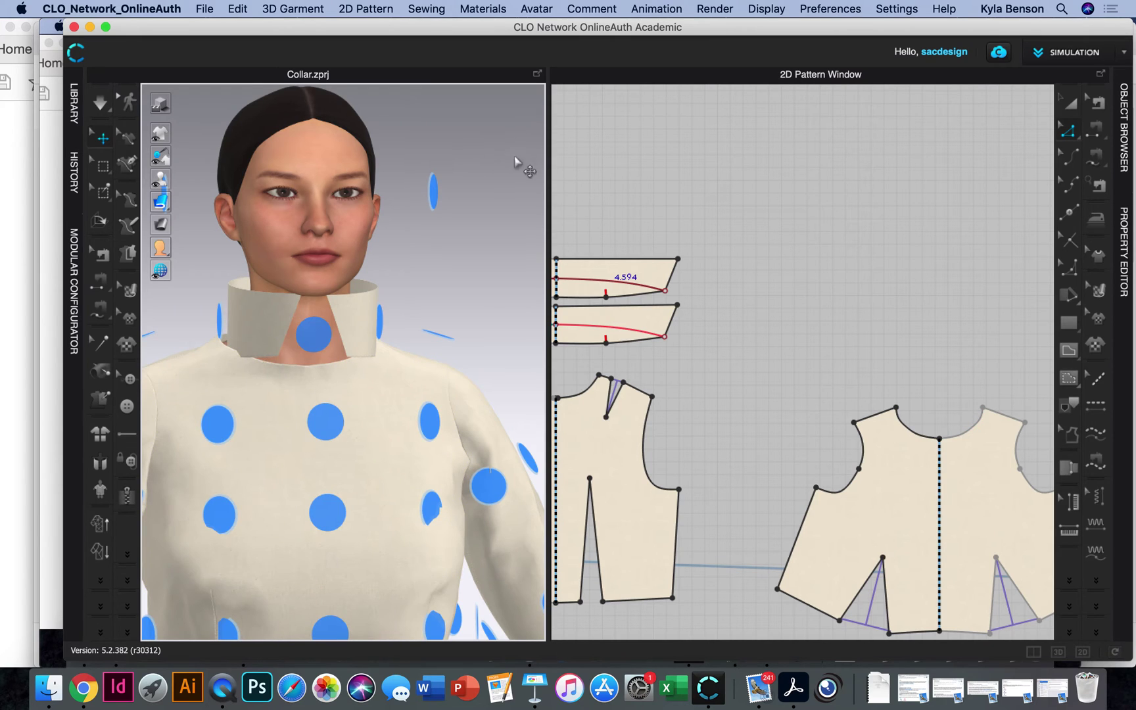
right_drag(416, 365, 386, 370)
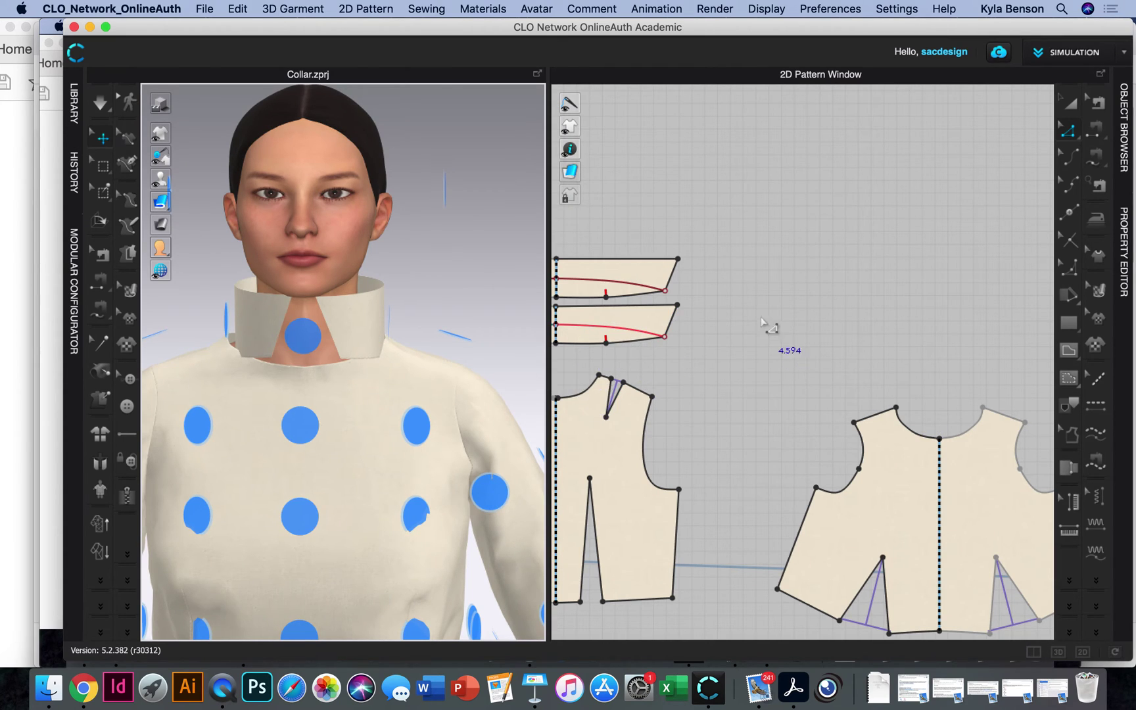
Set the mesh type of the lower collar piece to Quad in its miscellaneous properties
click(616, 329)
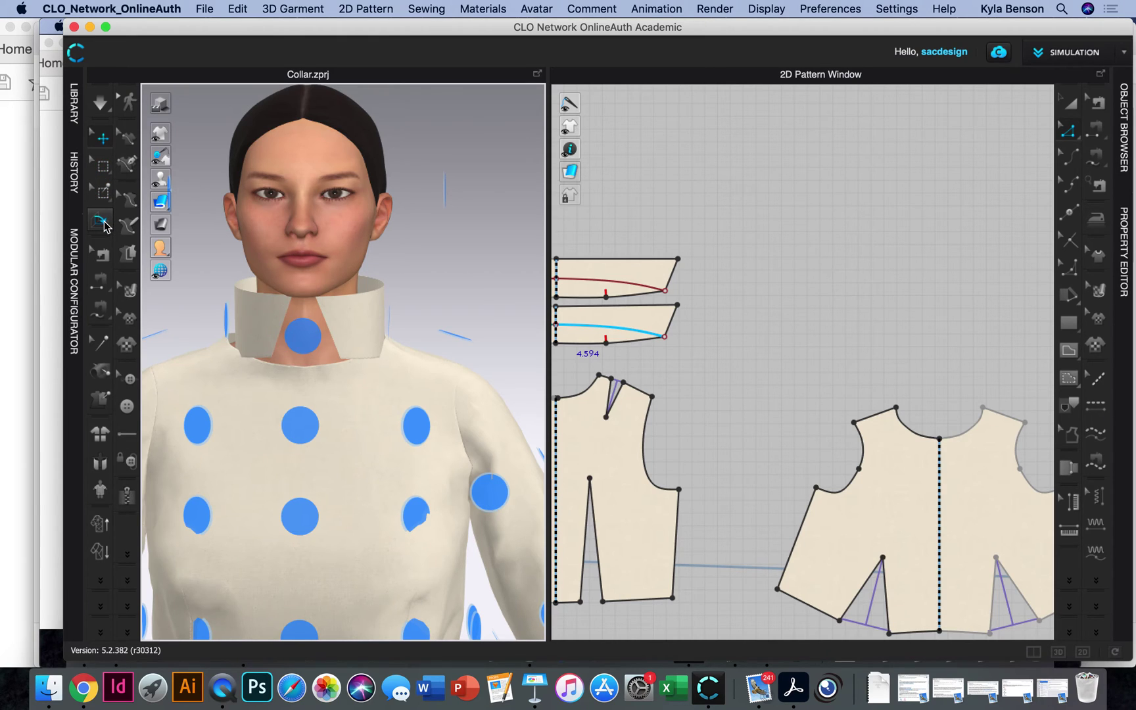
click(103, 226)
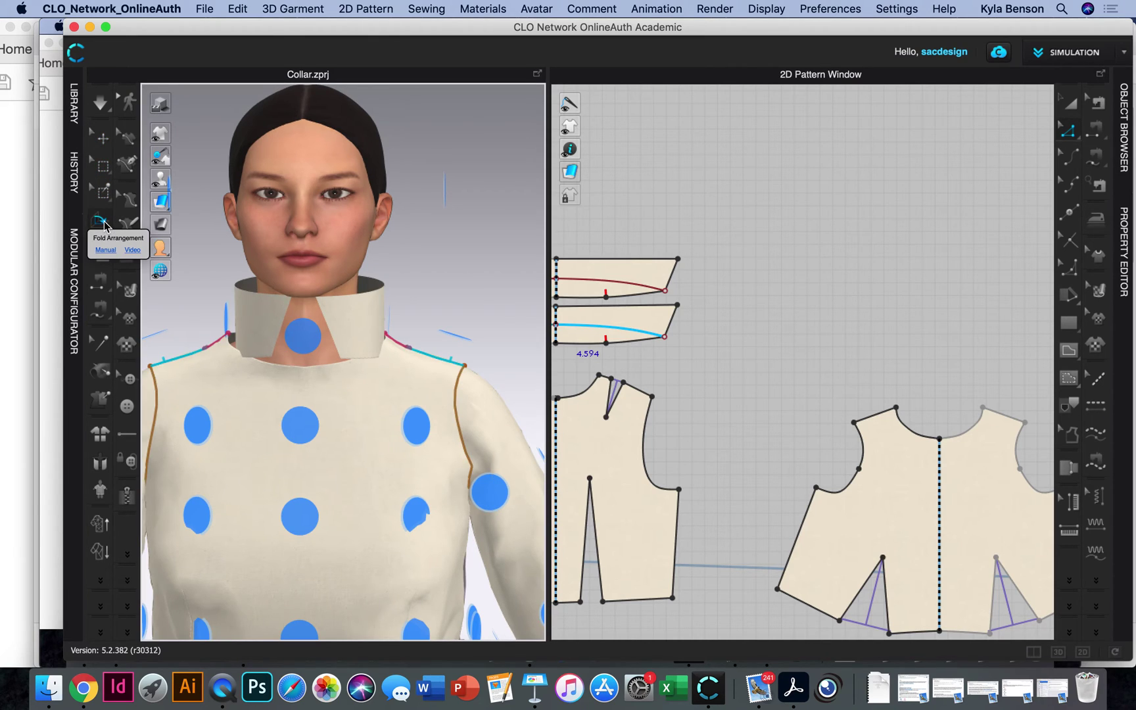
click(1129, 243)
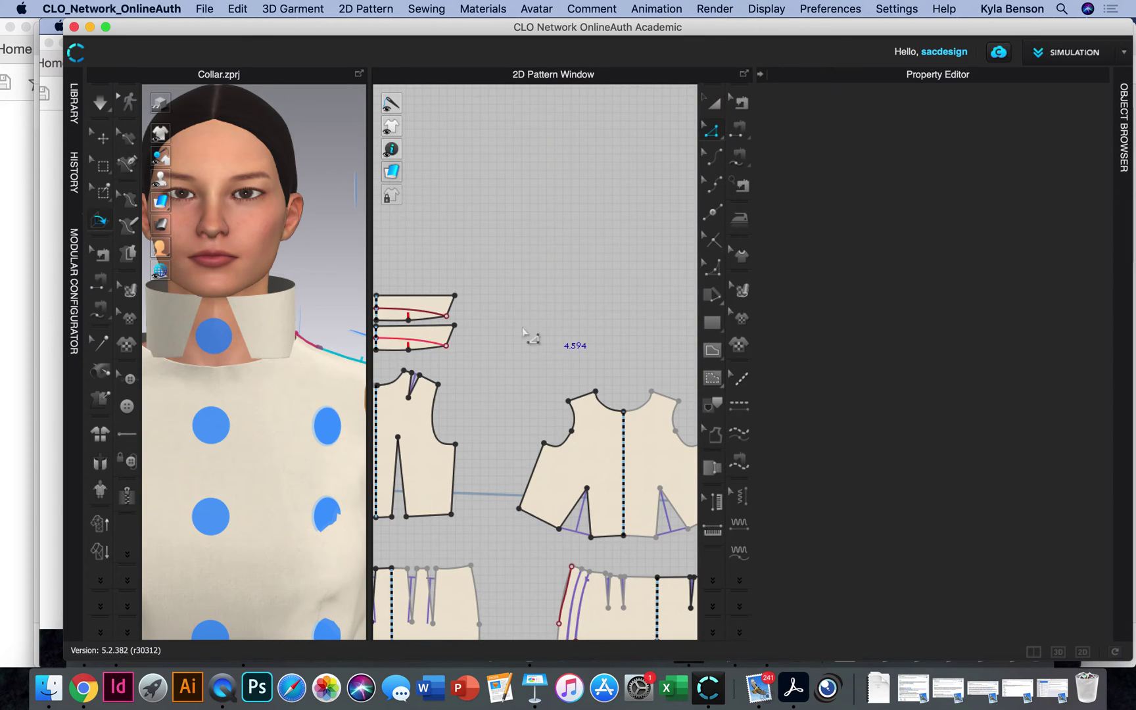
click(101, 136)
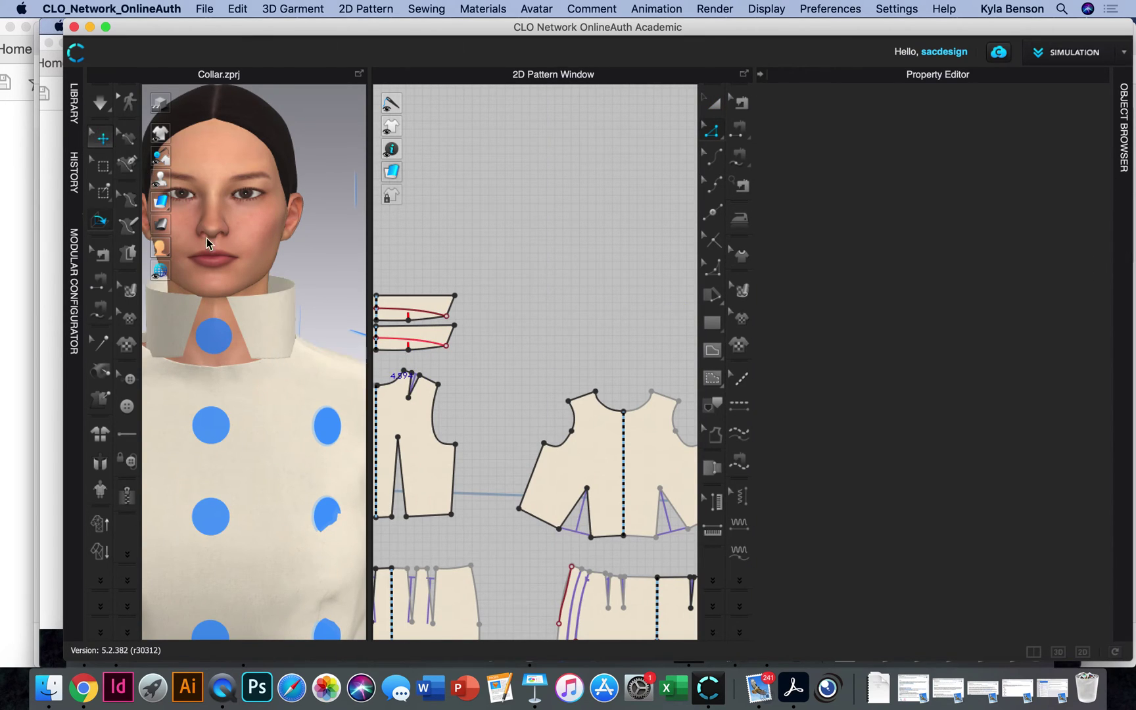
click(249, 301)
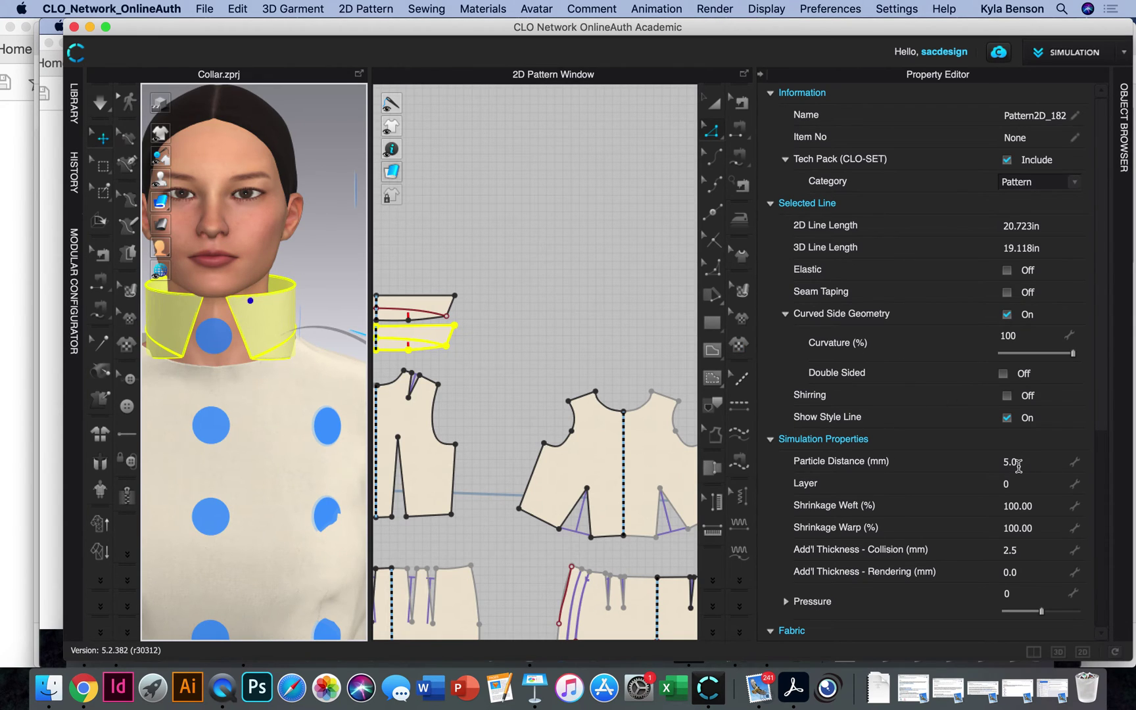
scroll(1018, 466, down, 4)
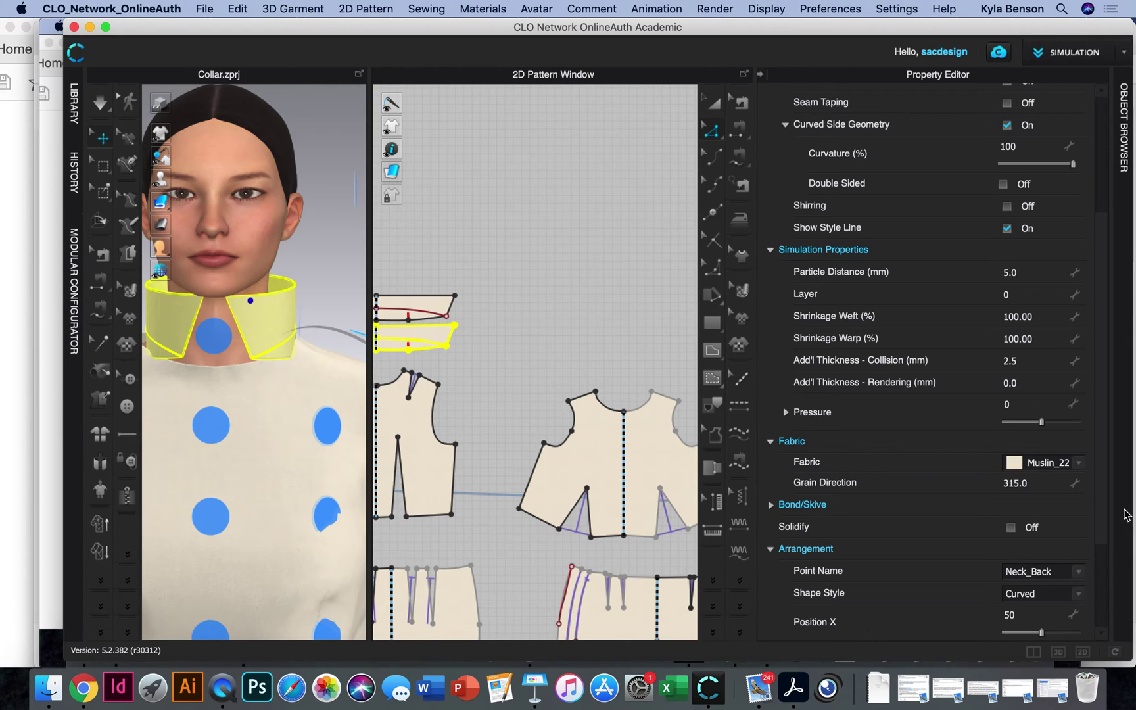
scroll(1106, 512, down, 3)
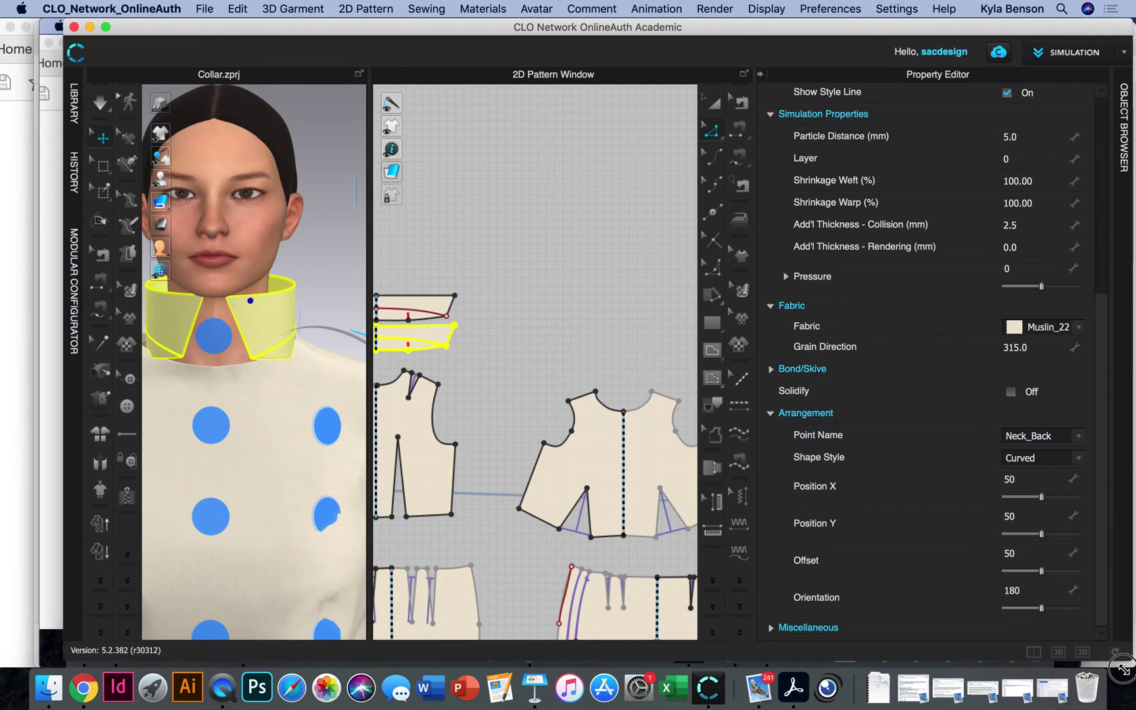
click(773, 628)
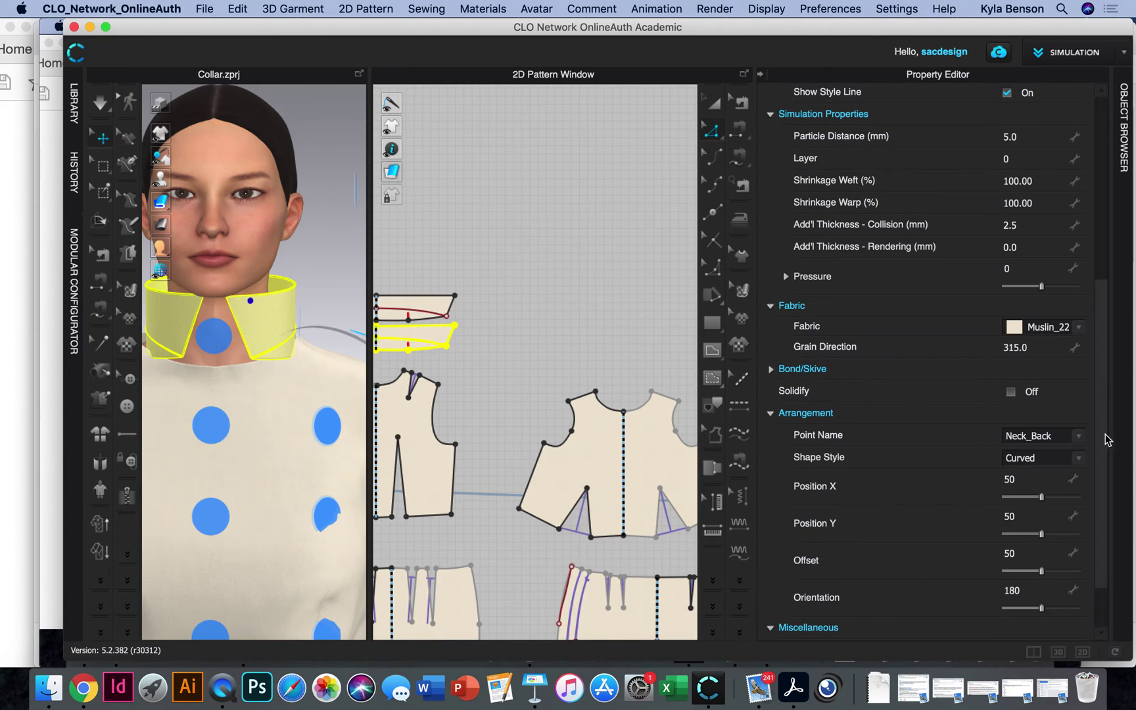
scroll(1105, 440, down, 2)
click(1081, 585)
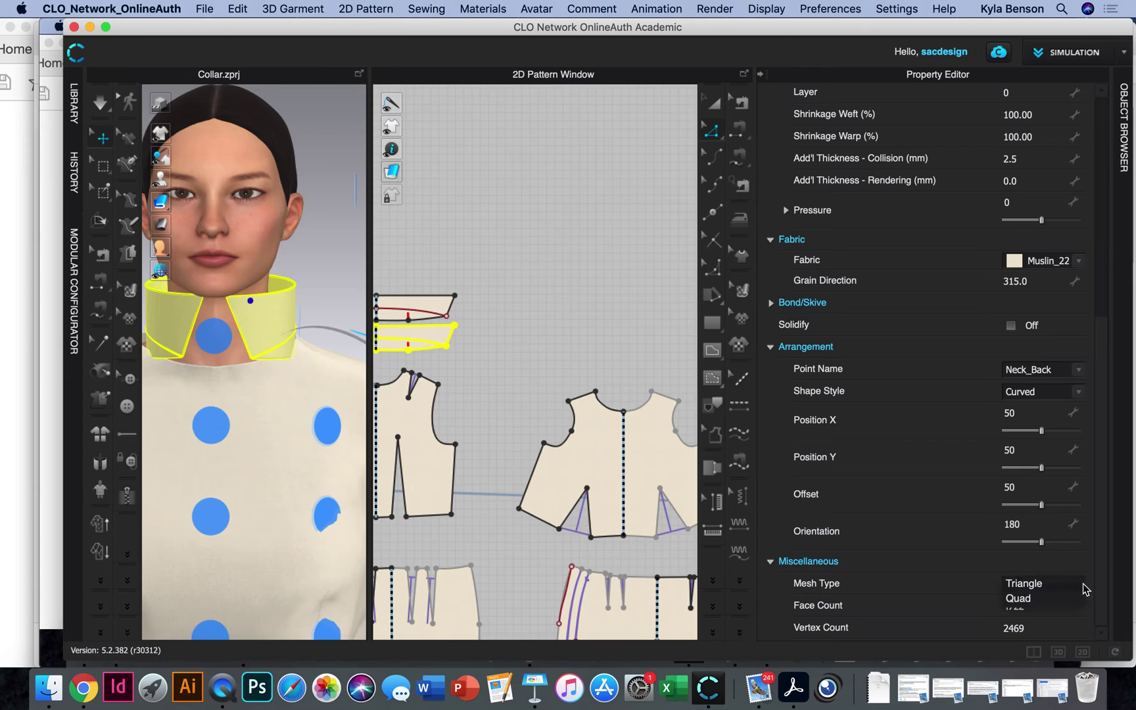
click(1032, 605)
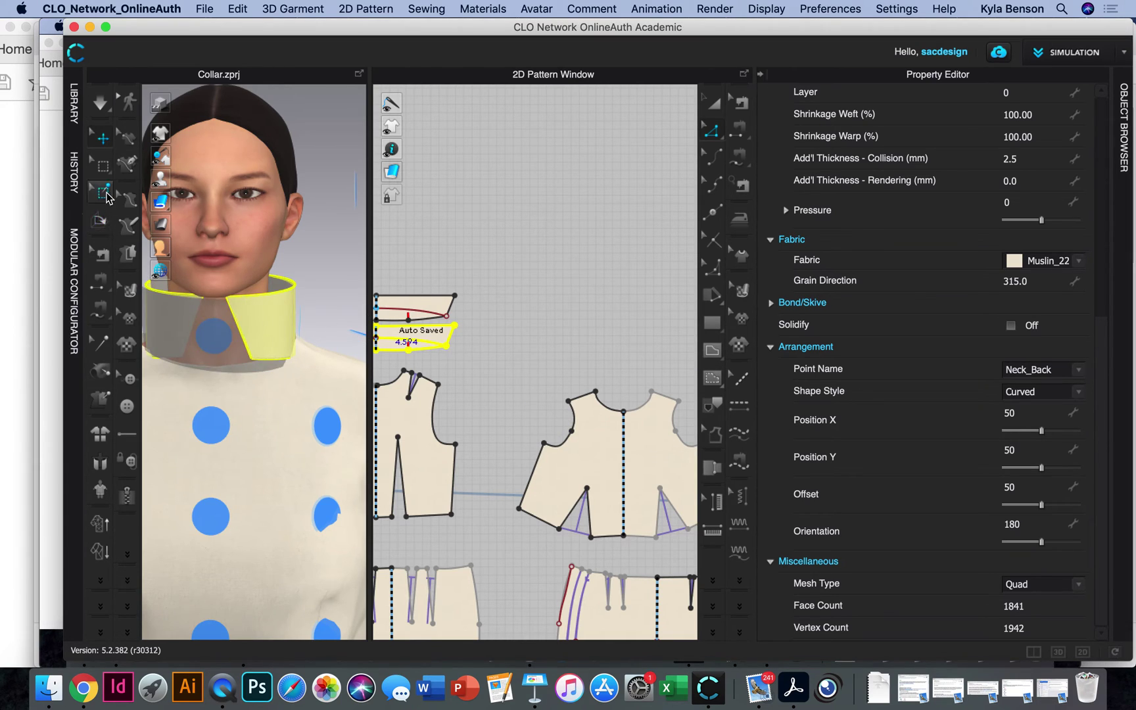
Fold the lower collar outward and down over the neckline along its curved roll line with Fold Arrangement
click(99, 224)
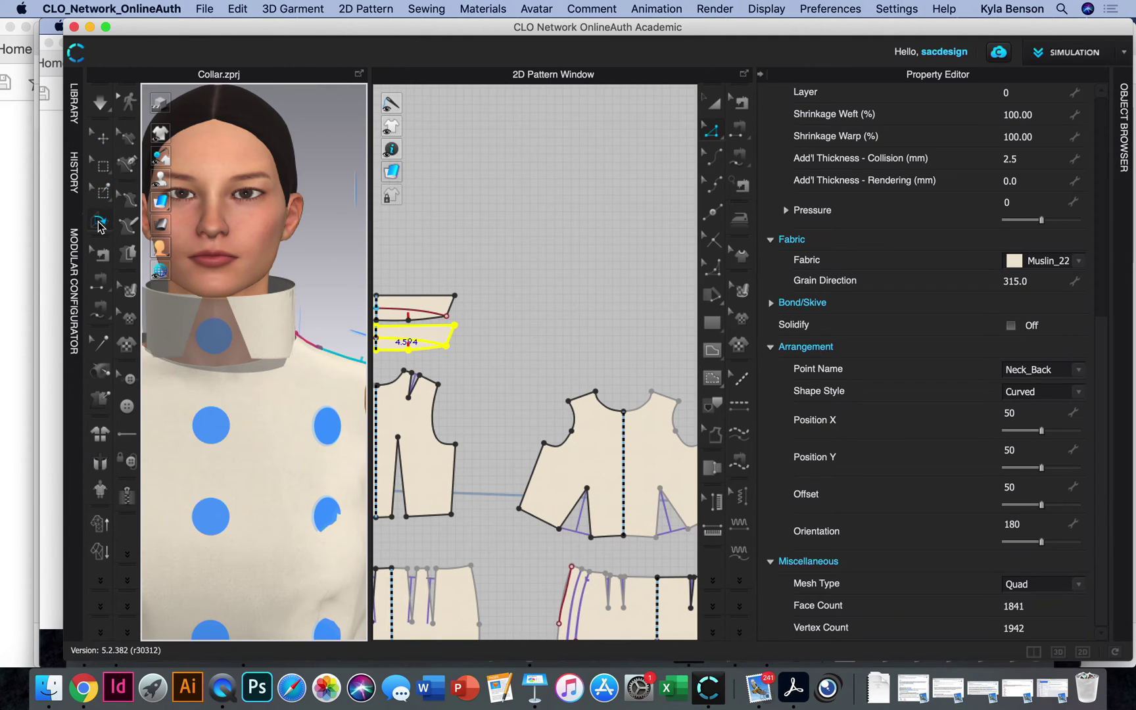
click(428, 338)
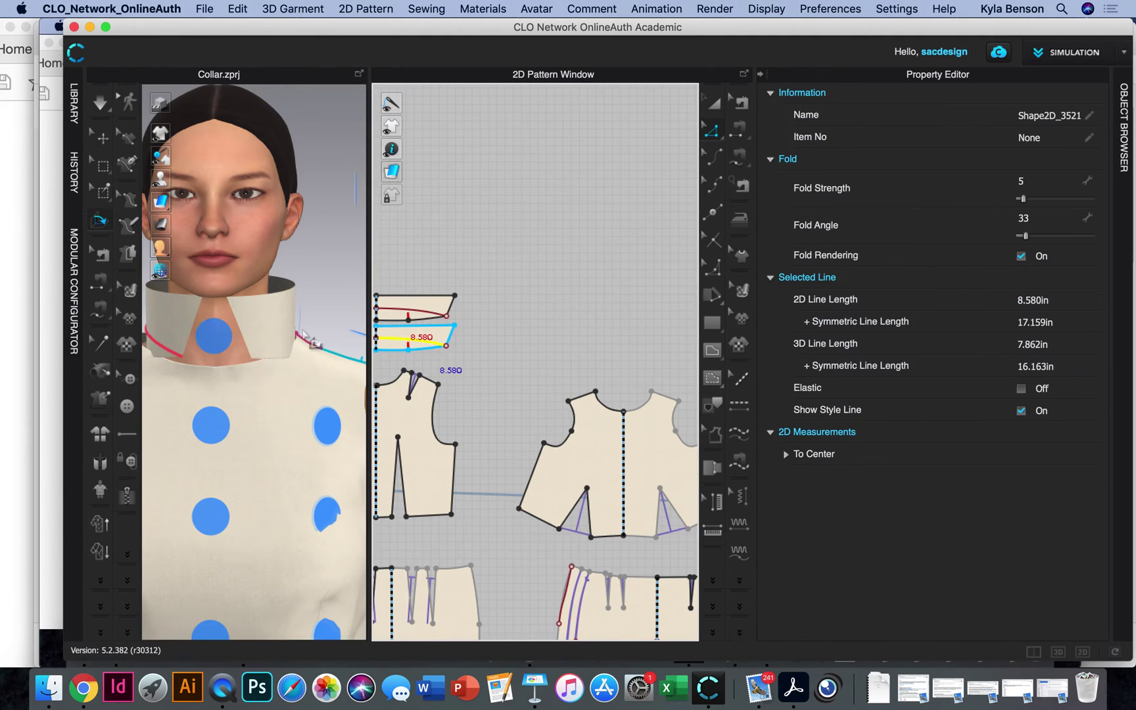
click(169, 355)
right_drag(187, 406, 334, 395)
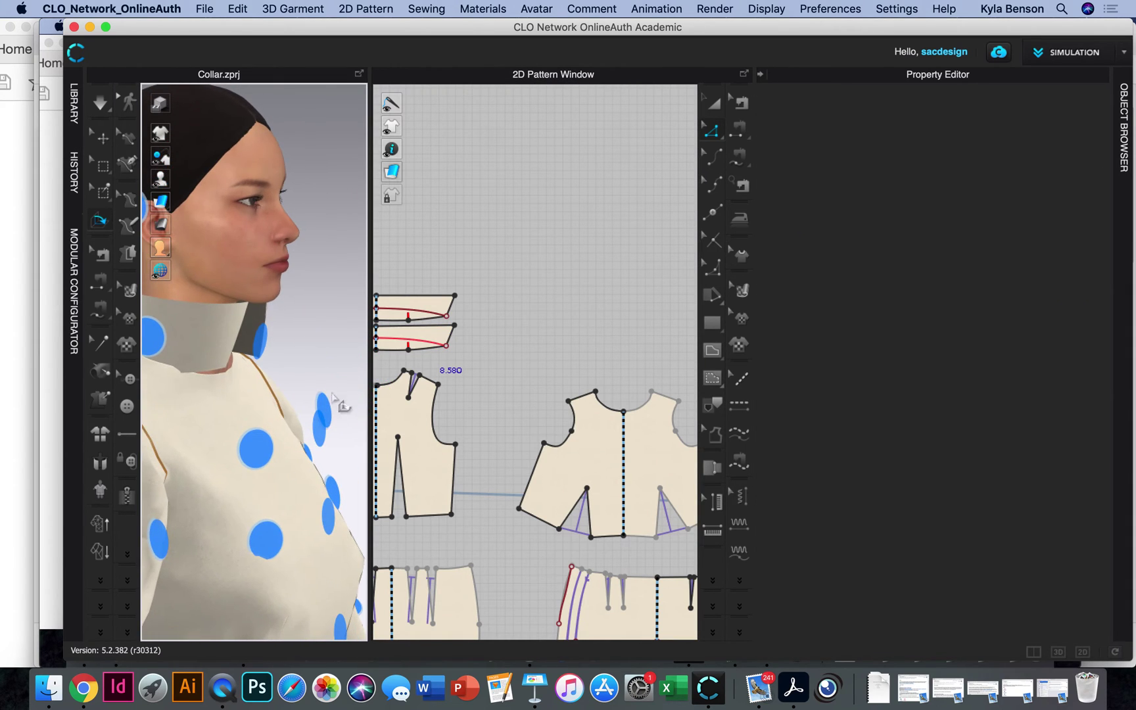
click(760, 74)
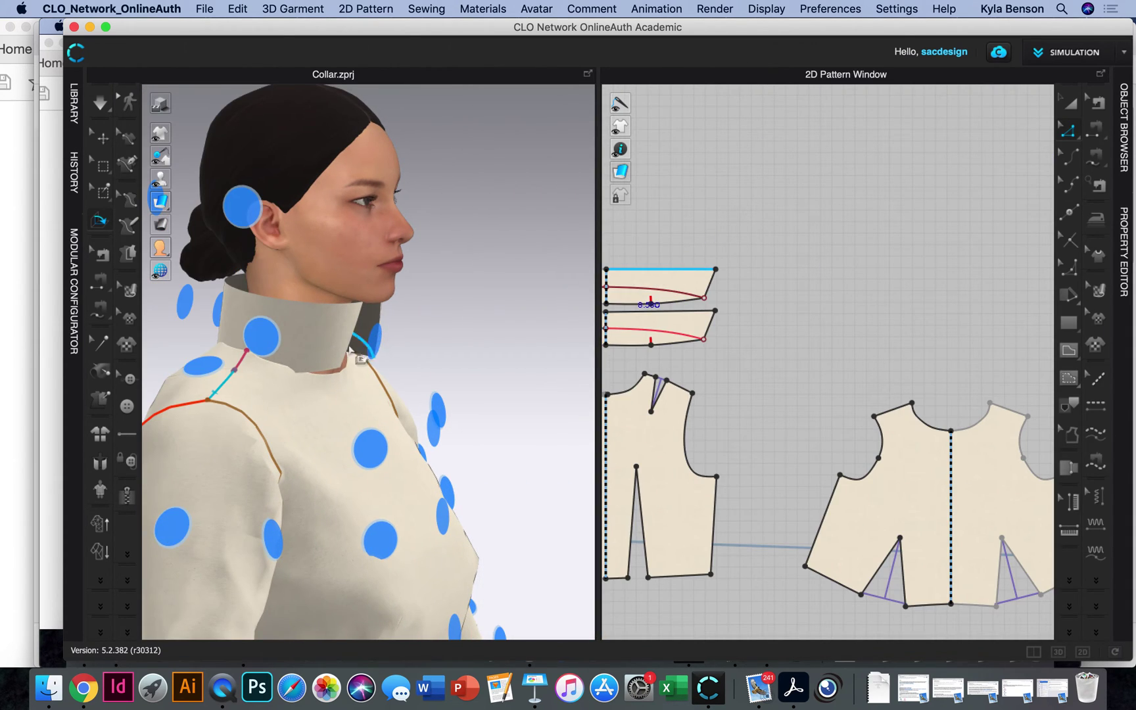
click(293, 353)
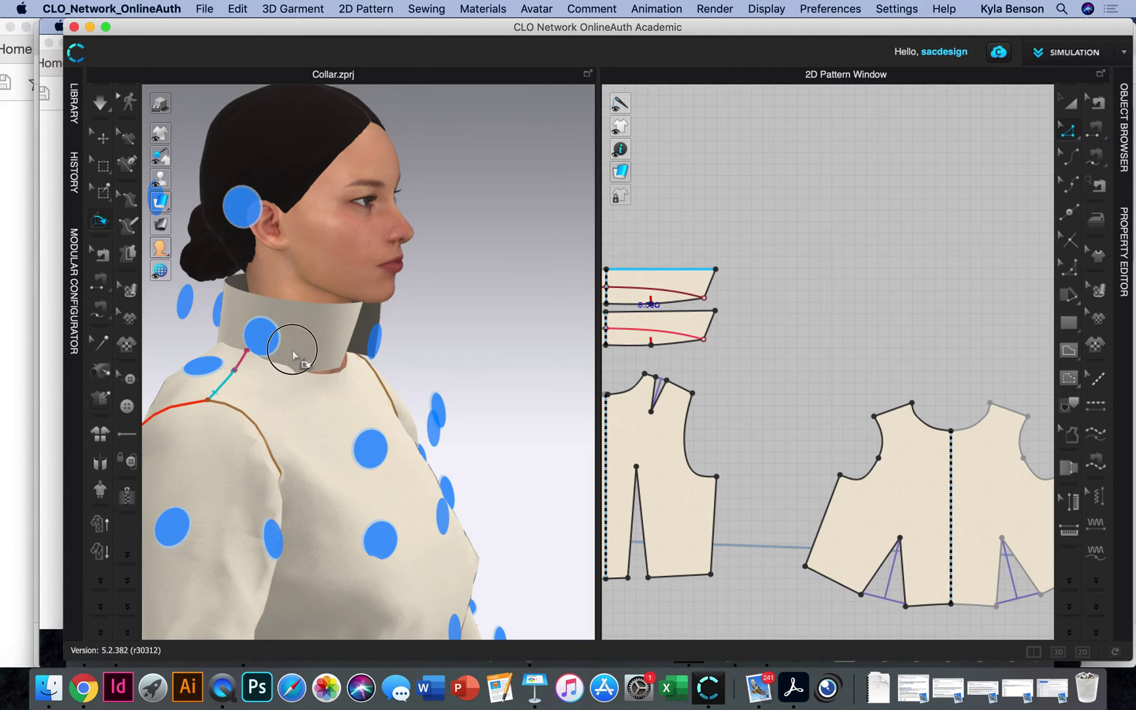
click(288, 359)
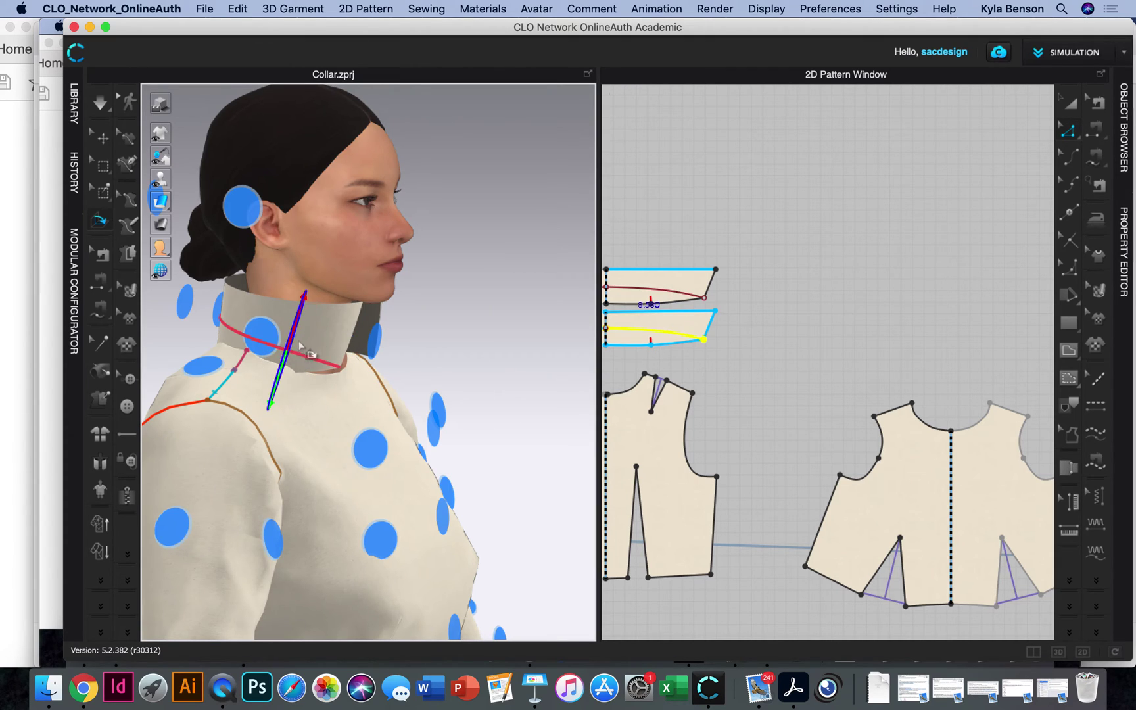
right_drag(337, 436, 375, 431)
drag(353, 297, 339, 416)
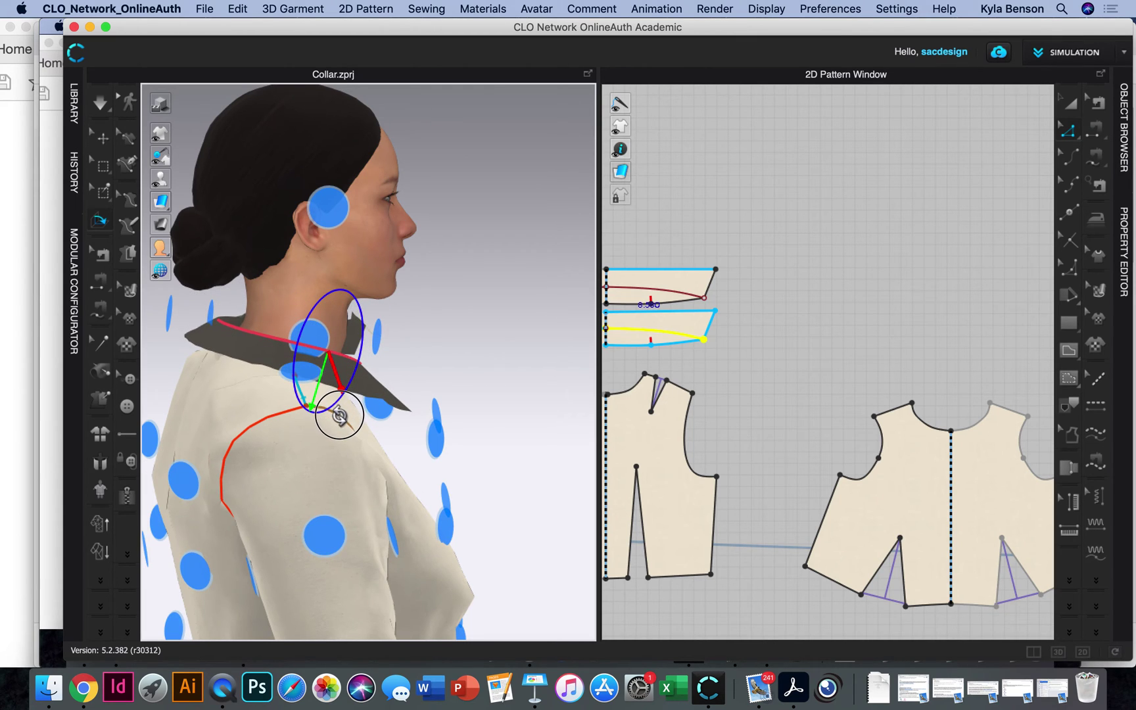
right_drag(459, 436, 383, 360)
key(Escape)
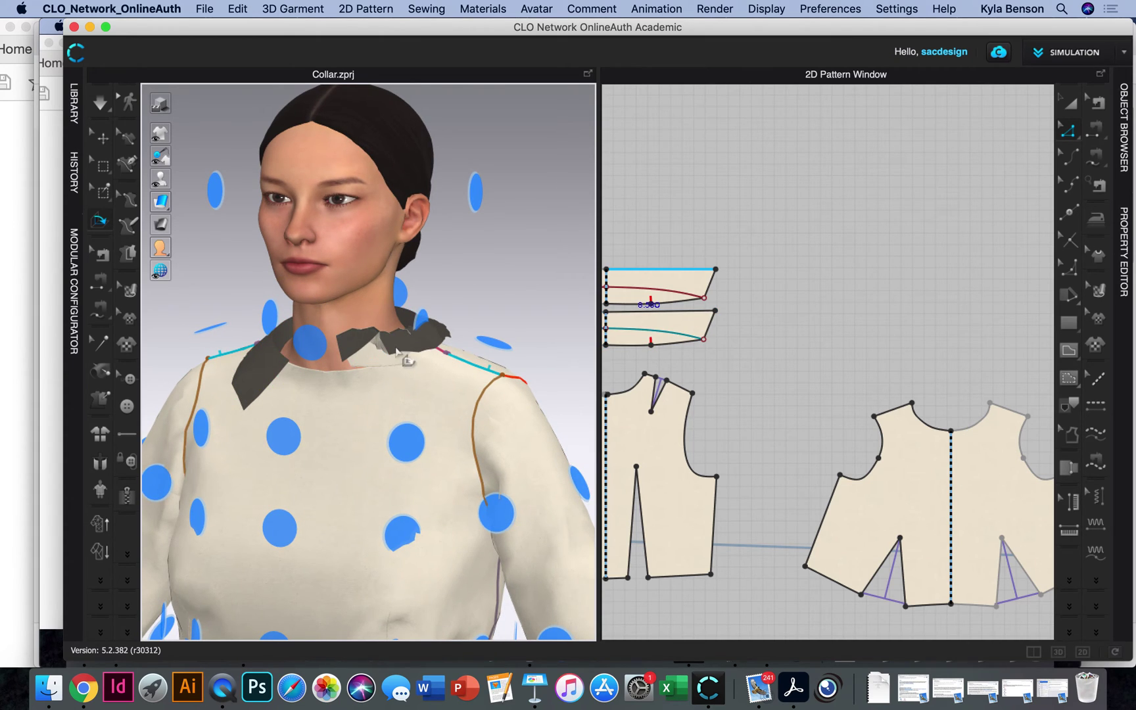
Fine-tune the fold angle of the lower collar at its roll line
click(402, 337)
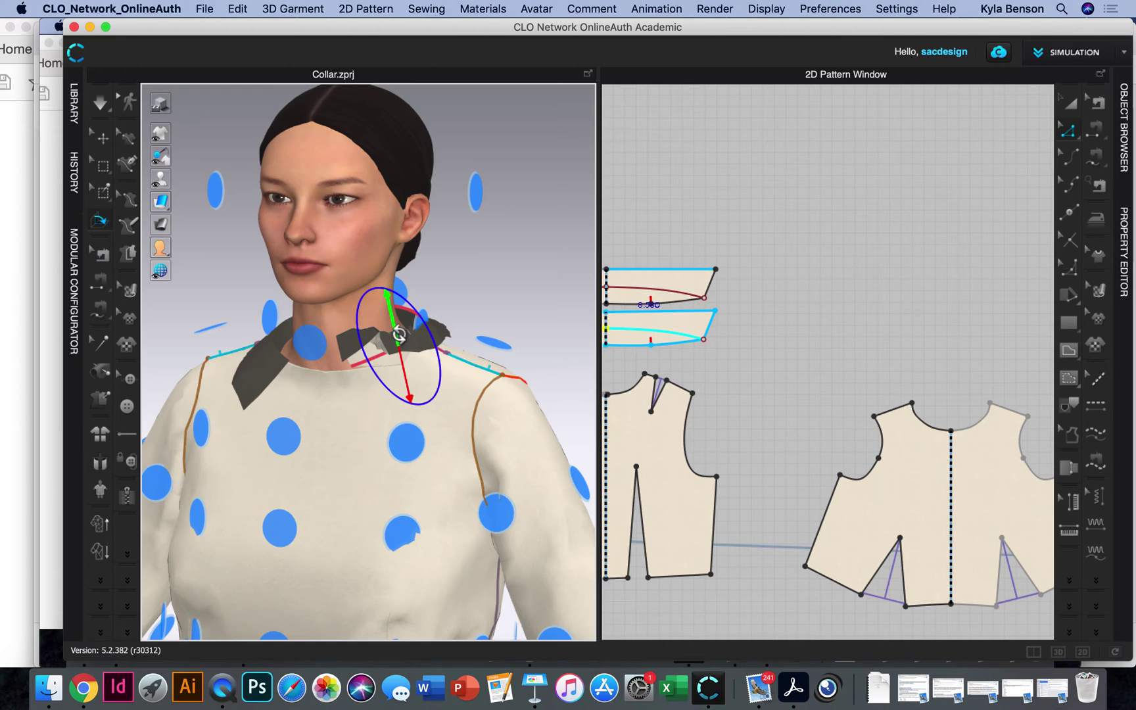
mouse_move(357, 312)
mouse_down()
mouse_move(378, 329)
mouse_move(395, 303)
mouse_move(373, 305)
mouse_up()
right_drag(400, 514, 318, 335)
Simulate the garment and pull the folded collar into place, checking how it drapes at the front, side and back
click(100, 102)
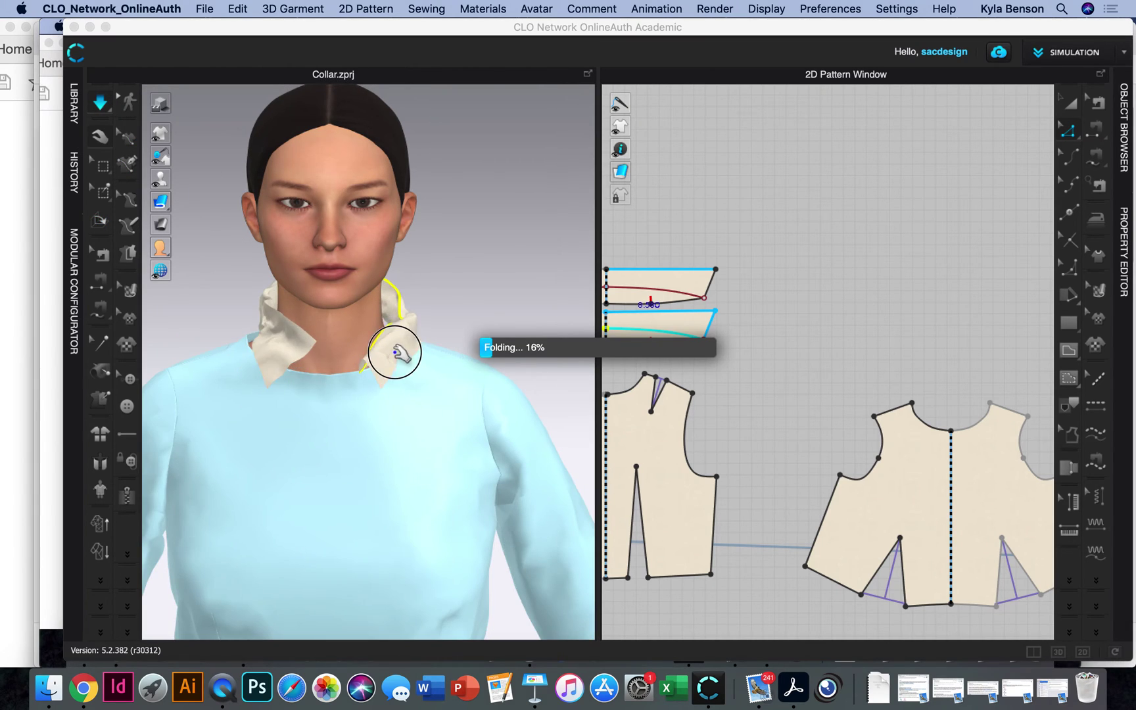
click(402, 361)
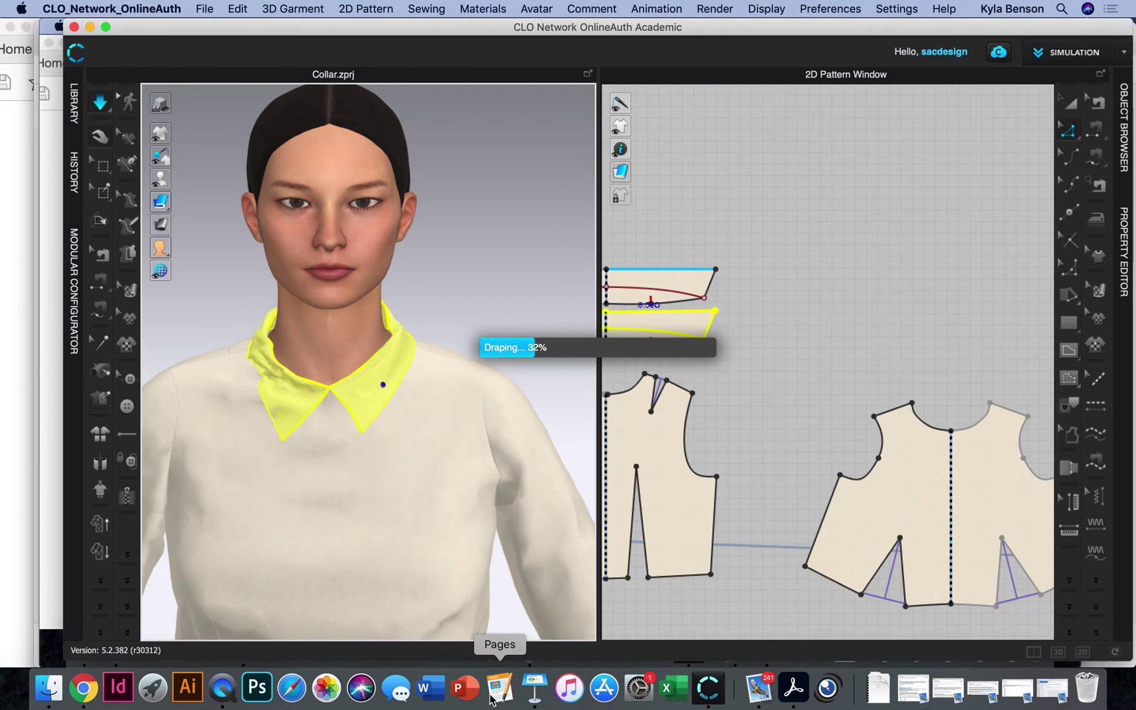
right_drag(266, 470, 351, 394)
drag(352, 394, 309, 427)
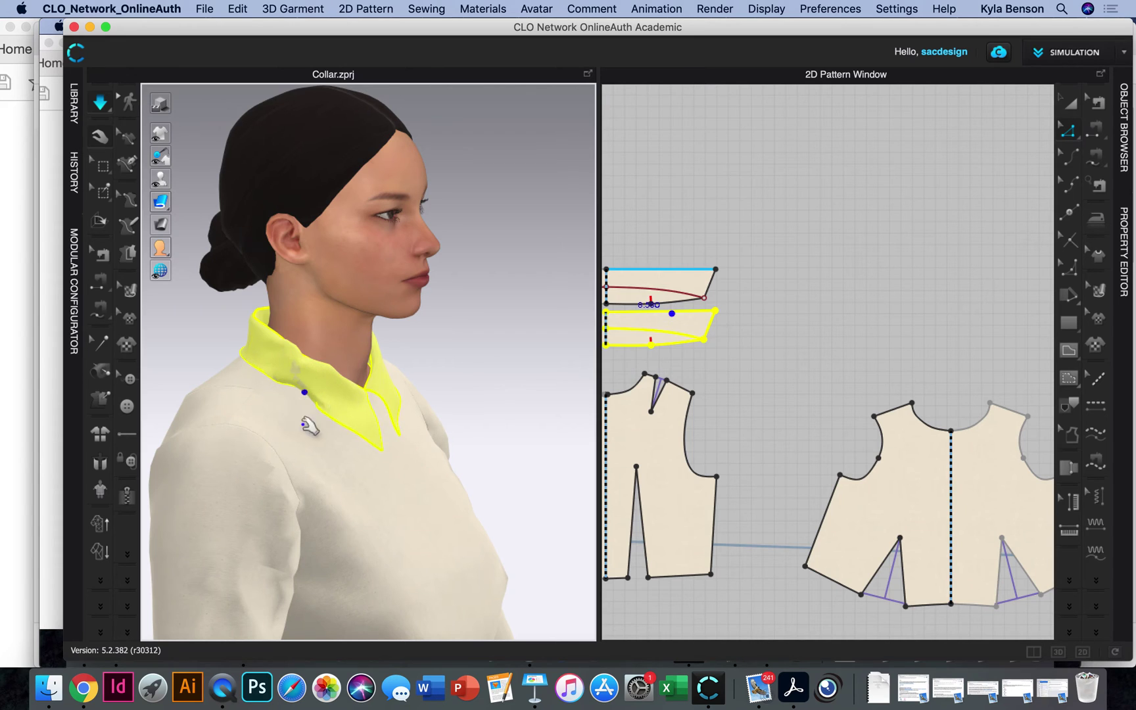
right_drag(451, 456, 510, 325)
click(514, 330)
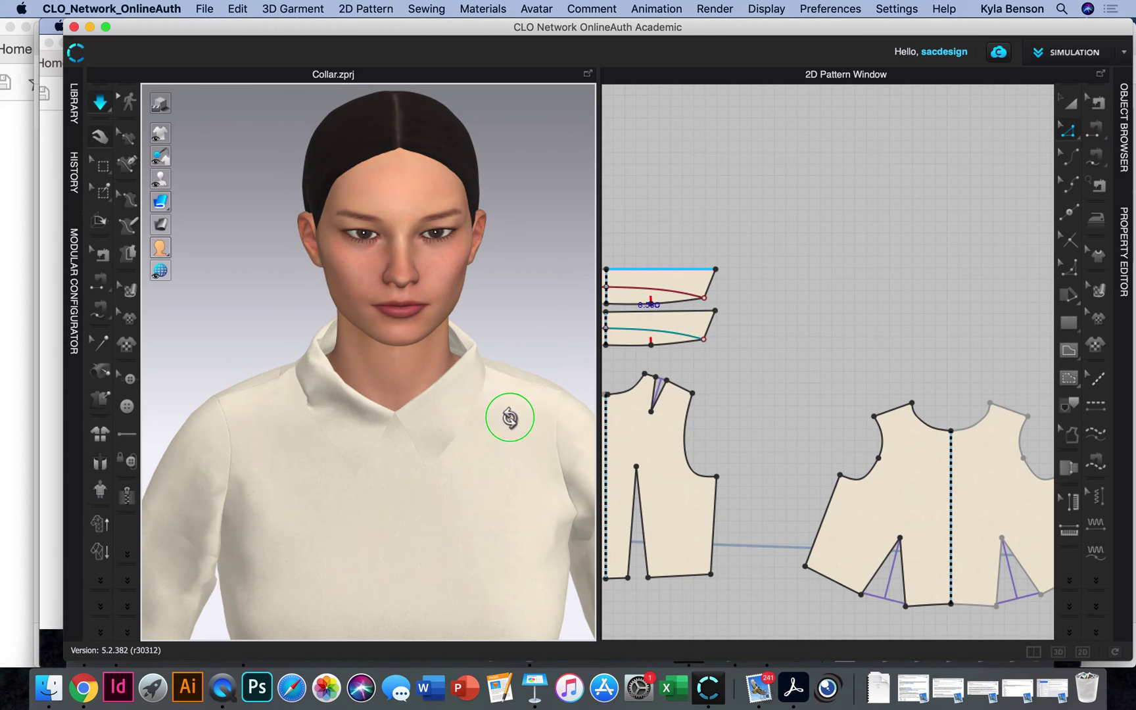
right_drag(510, 413, 524, 370)
scroll(510, 393, up, 4)
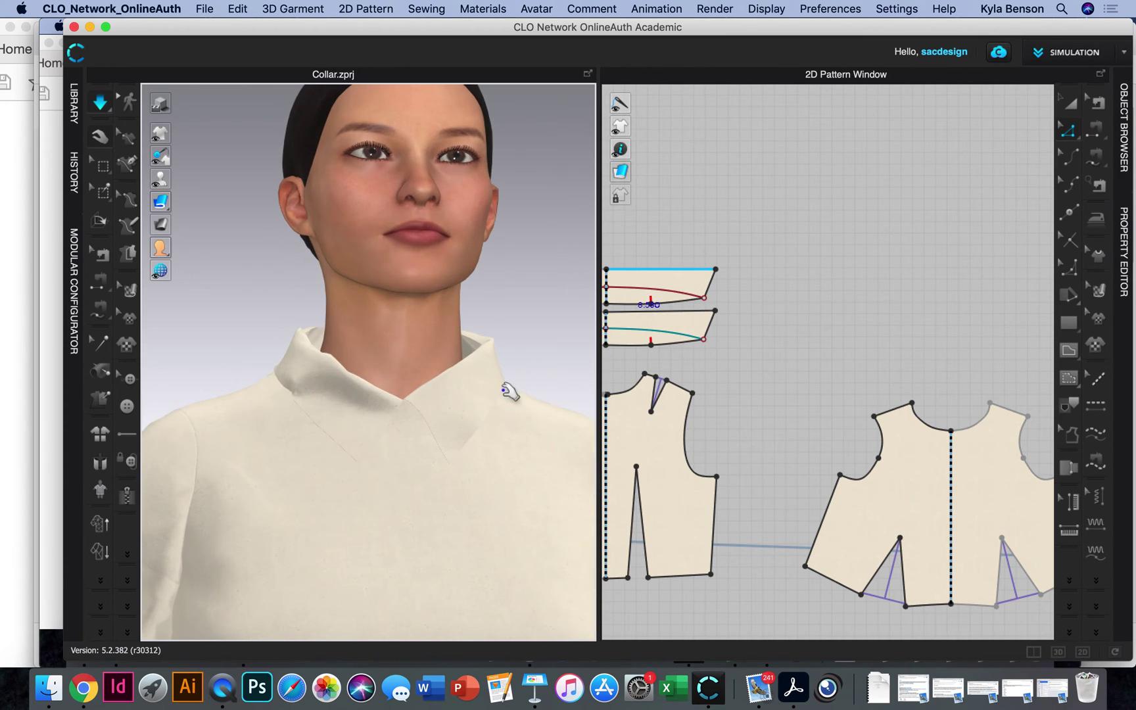
right_drag(413, 480, 245, 519)
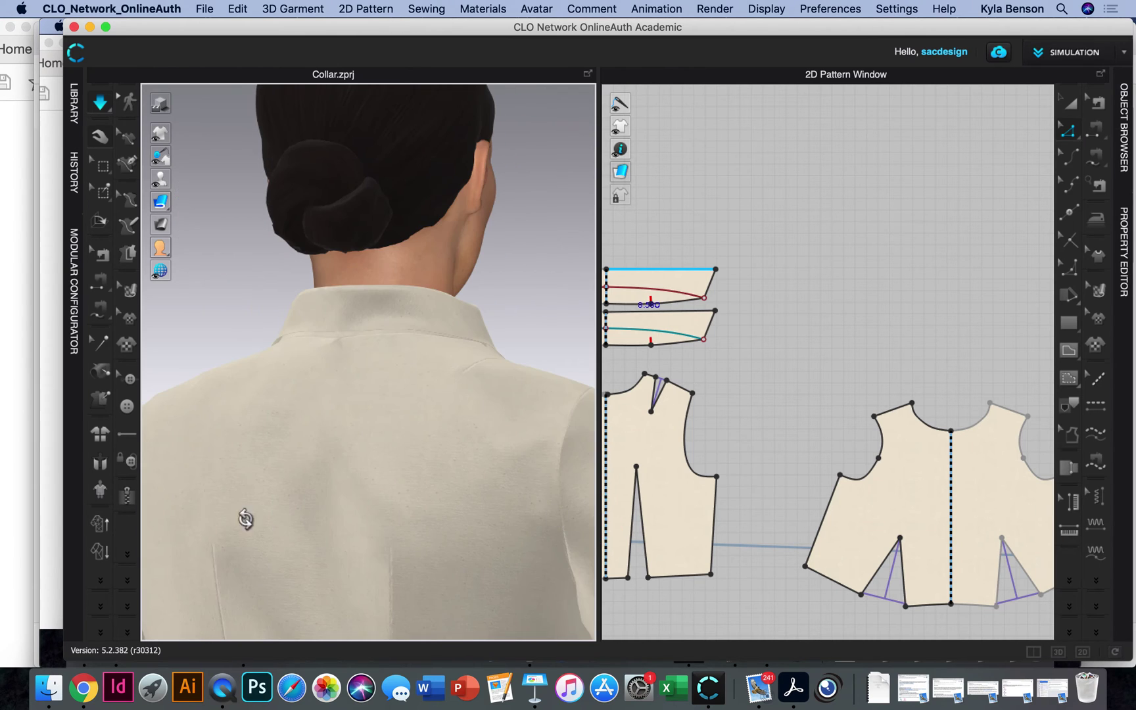
Sew the upper collar's neck edge between centre back and notch to the back bodice neckline with Segment Sewing
right_drag(360, 550, 68, 550)
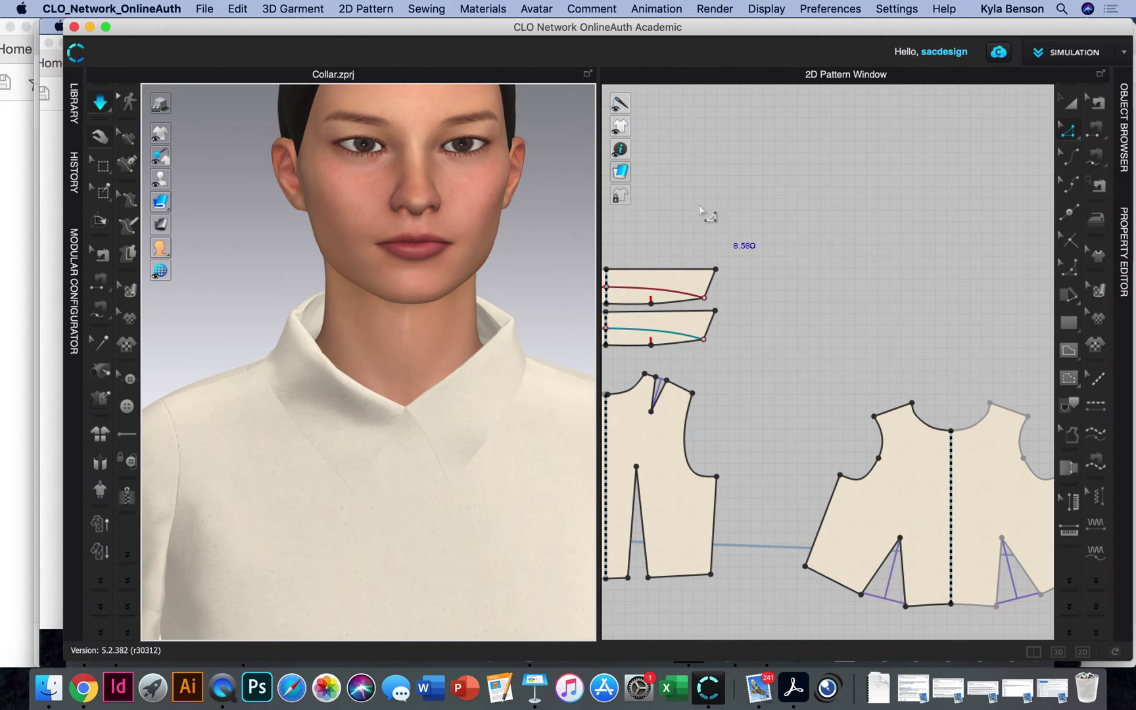
right_drag(690, 198, 899, 201)
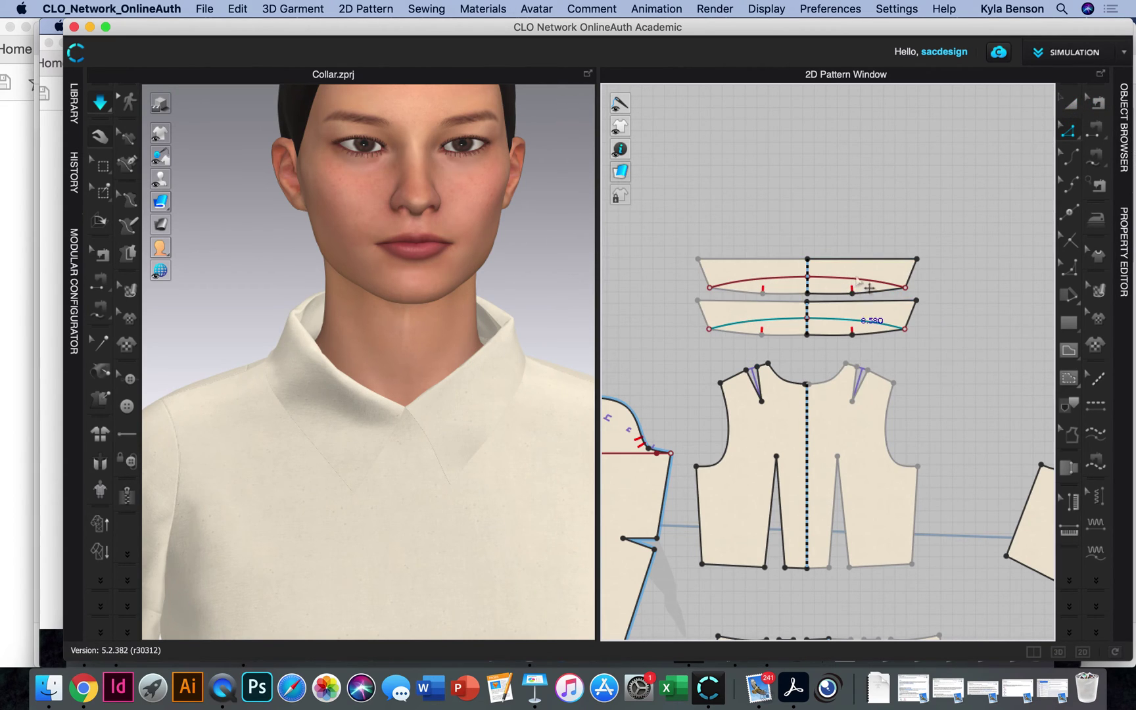
click(1071, 104)
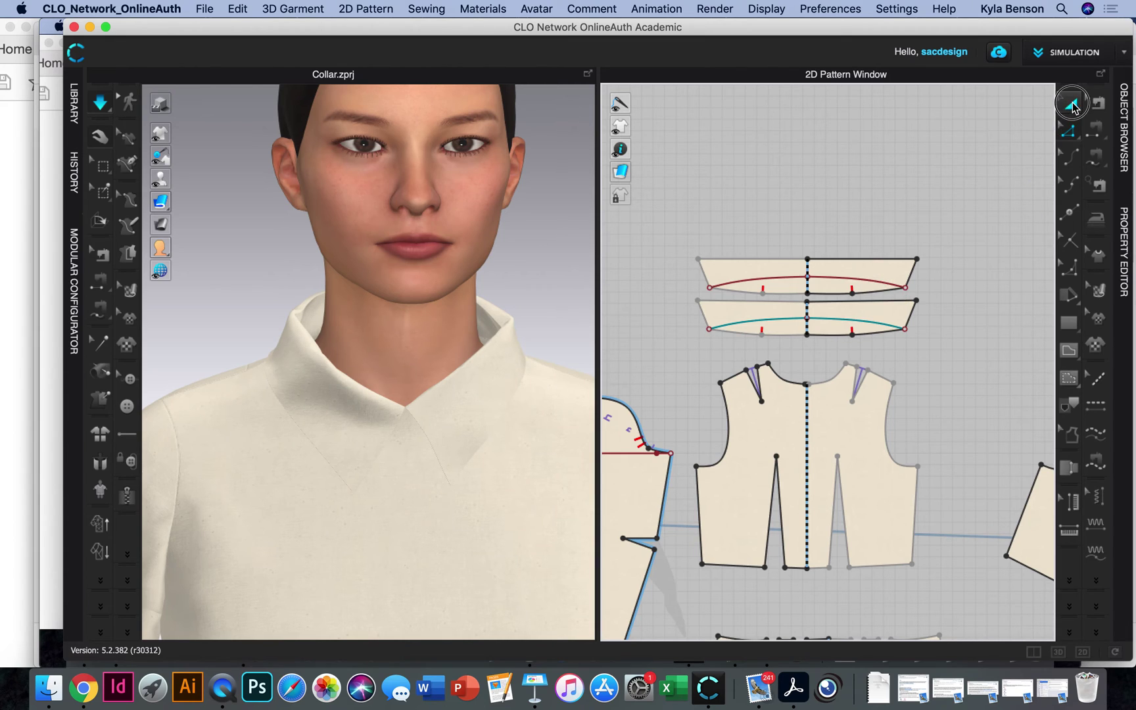
click(858, 277)
scroll(382, 374, down, 1)
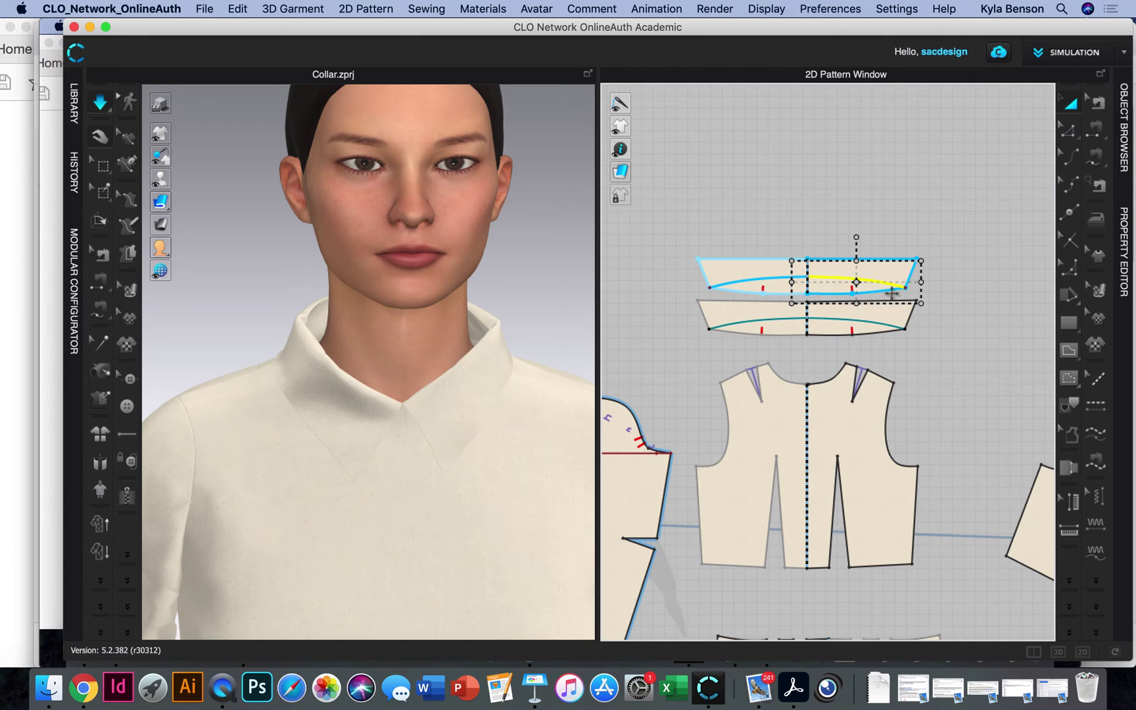
scroll(991, 346, up, 4)
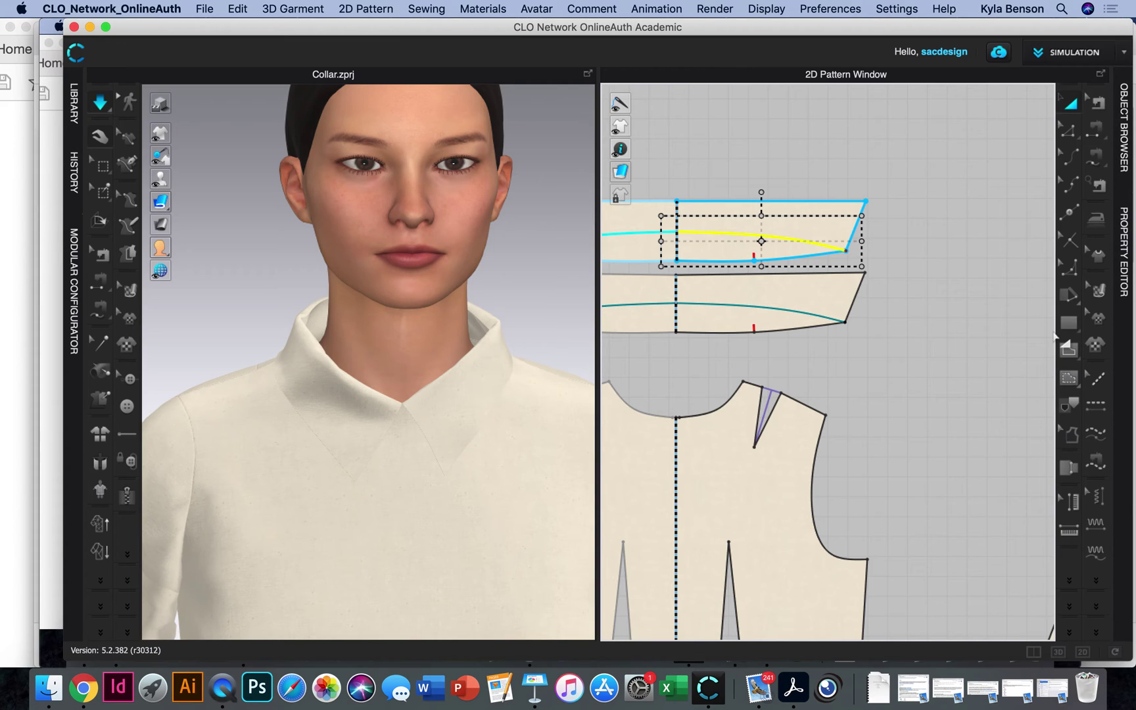
click(1094, 130)
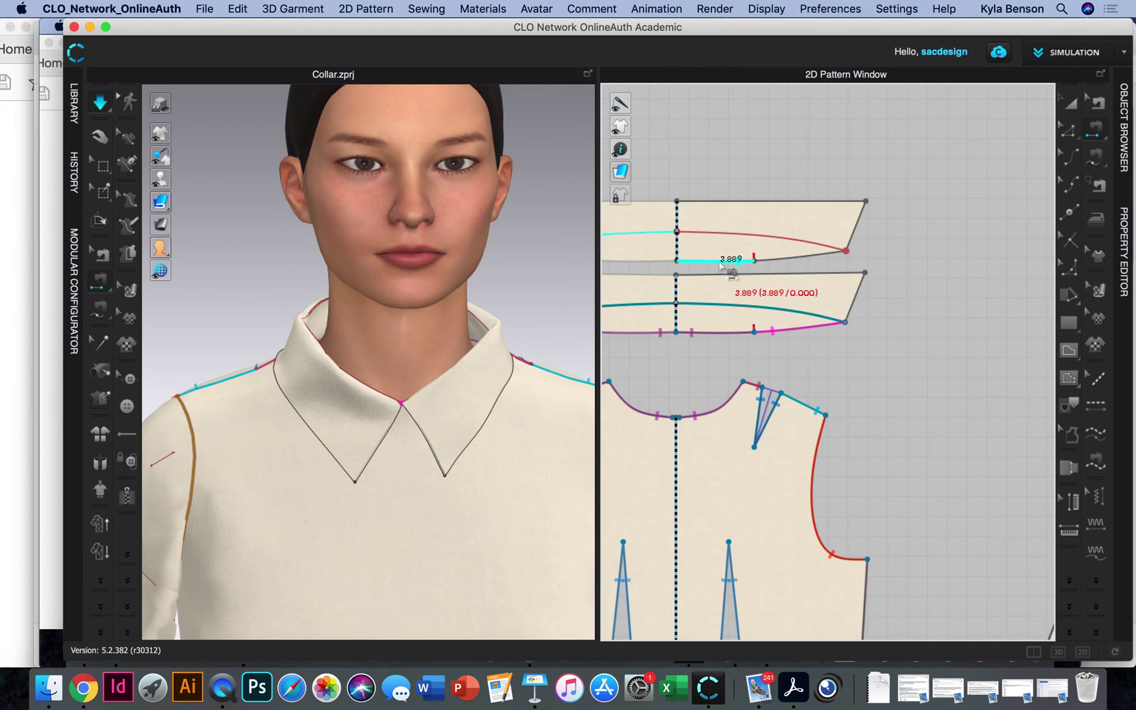
click(737, 413)
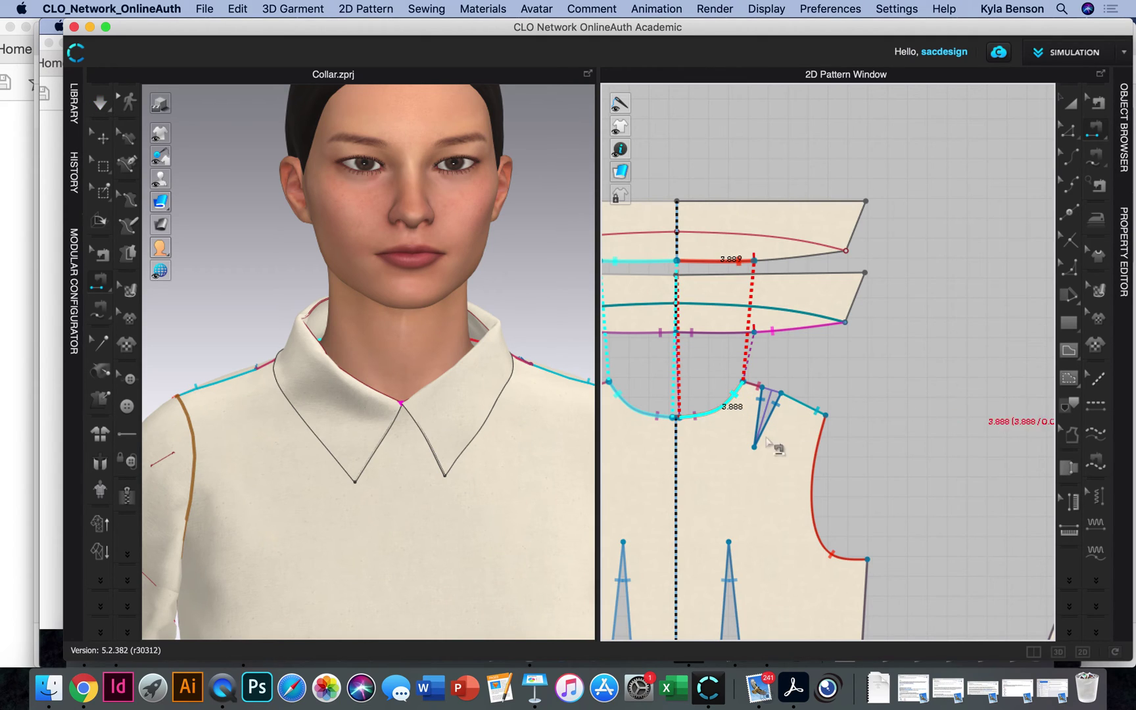
click(722, 413)
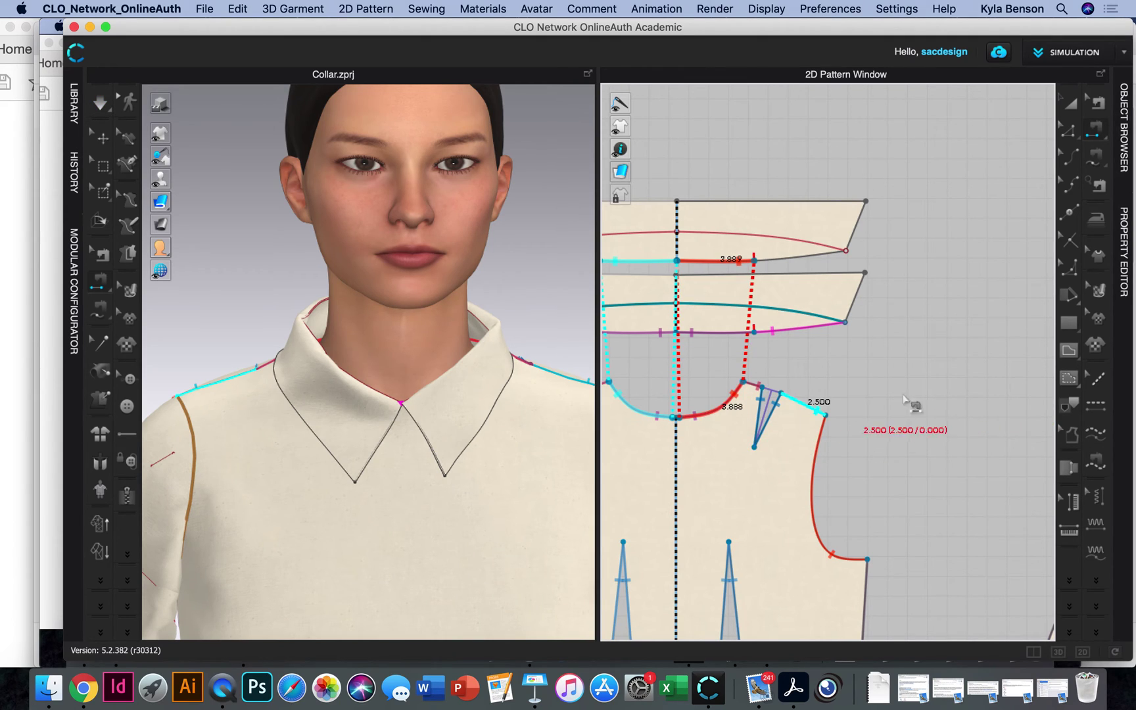
Set the length of the upper collar's front neck edge segment to 4.594 in from the Start, matching the front bodice neckline
scroll(1029, 396, up, 3)
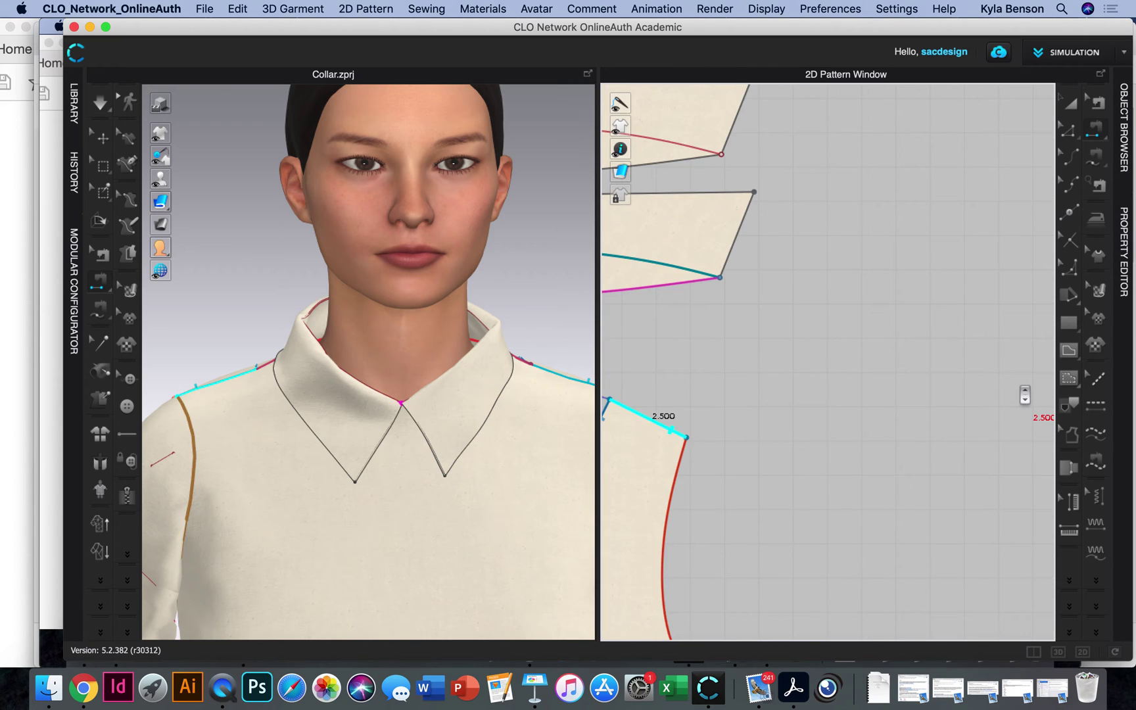
scroll(1024, 394, down, 4)
middle_drag(1024, 398, 813, 363)
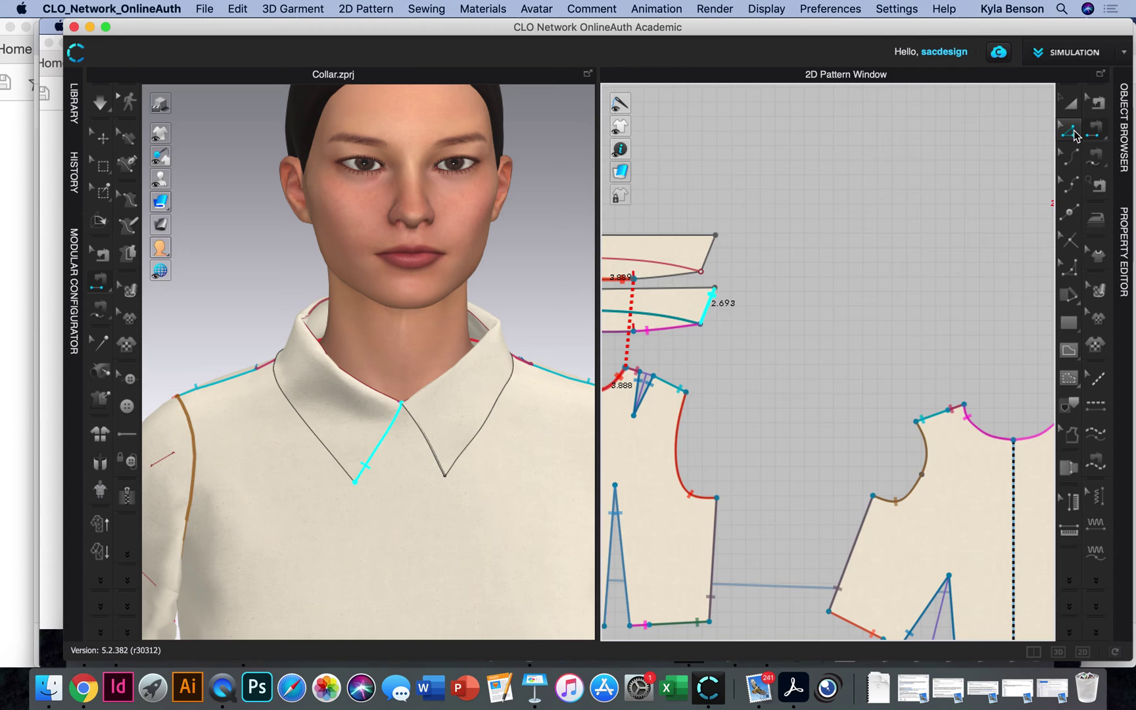
click(1071, 133)
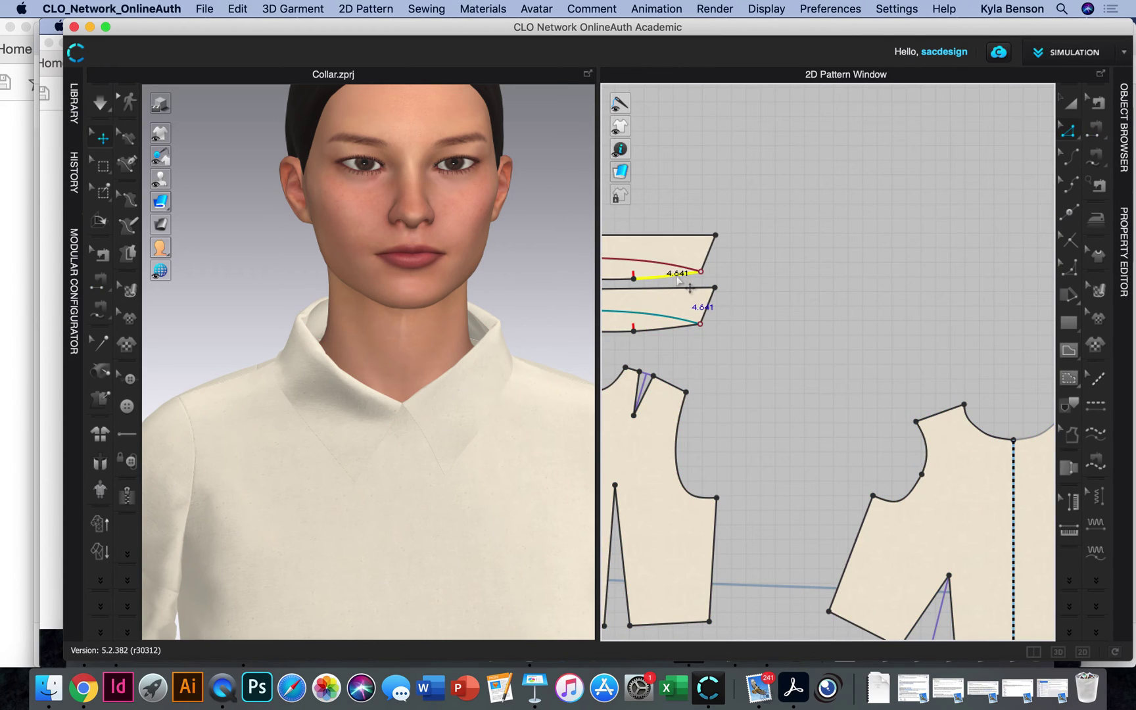
click(986, 435)
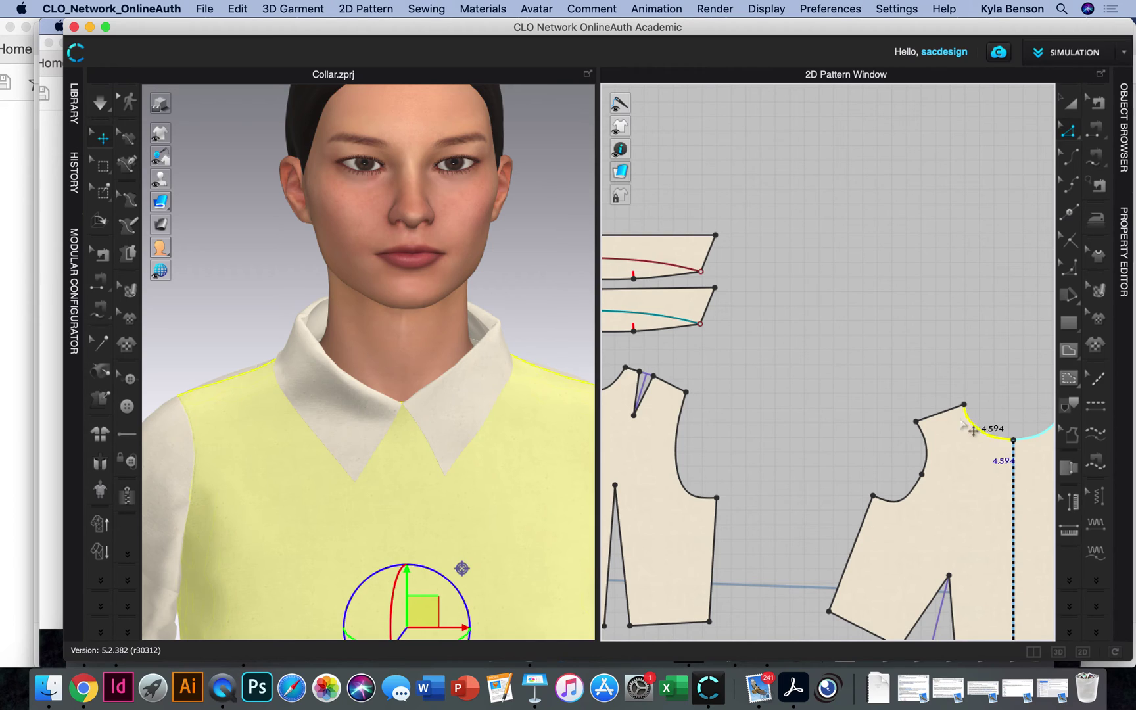
click(664, 280)
right_click(665, 279)
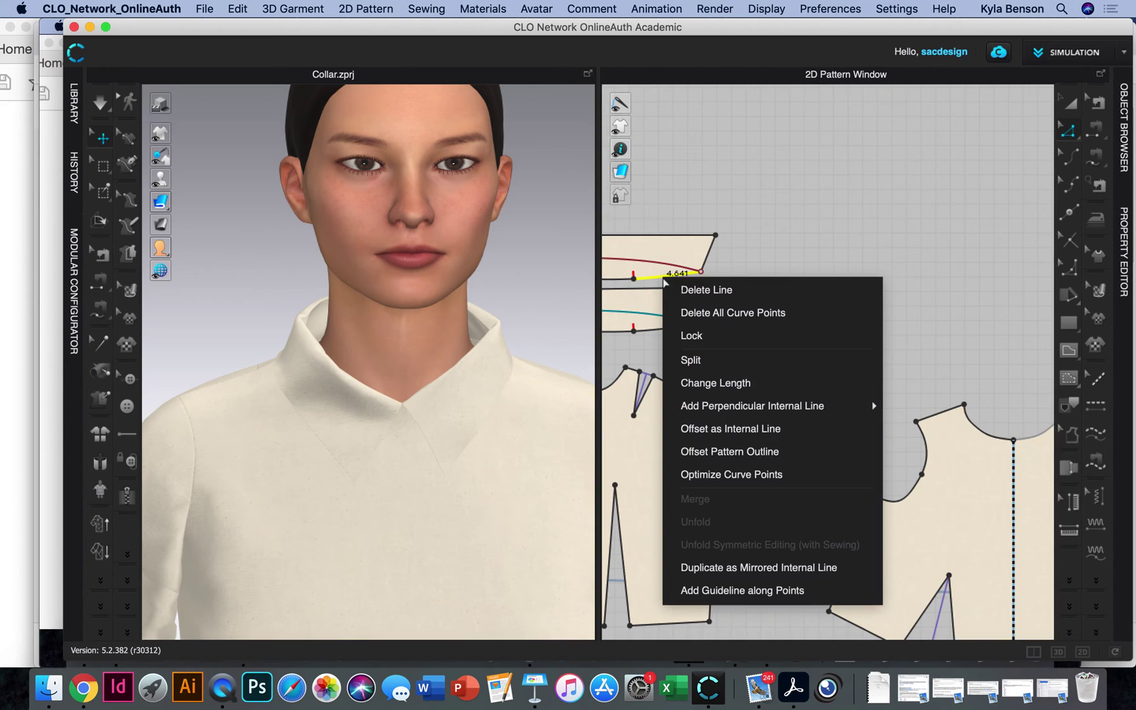
click(743, 384)
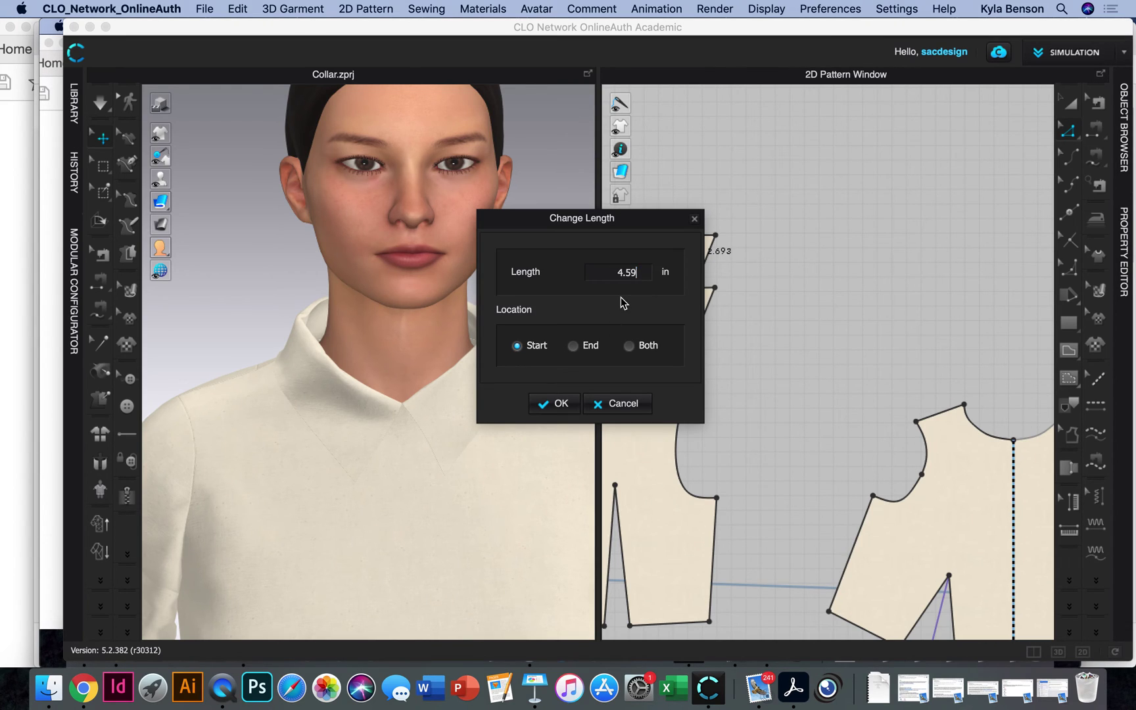
drag(641, 226, 680, 370)
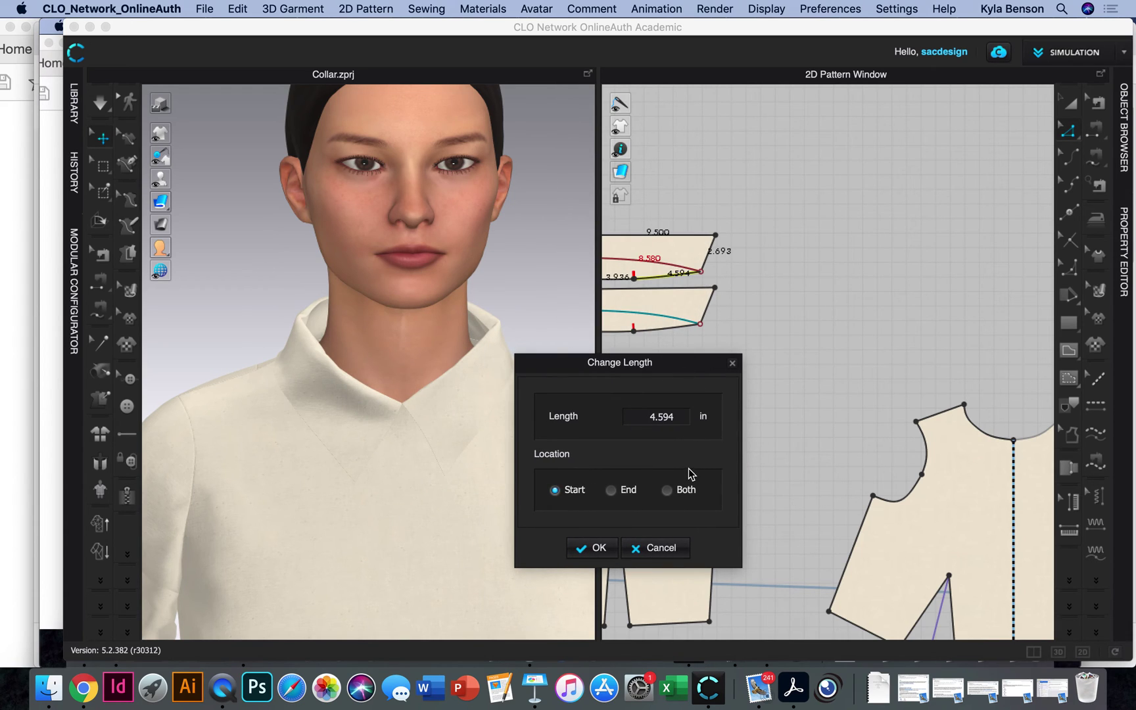
click(592, 547)
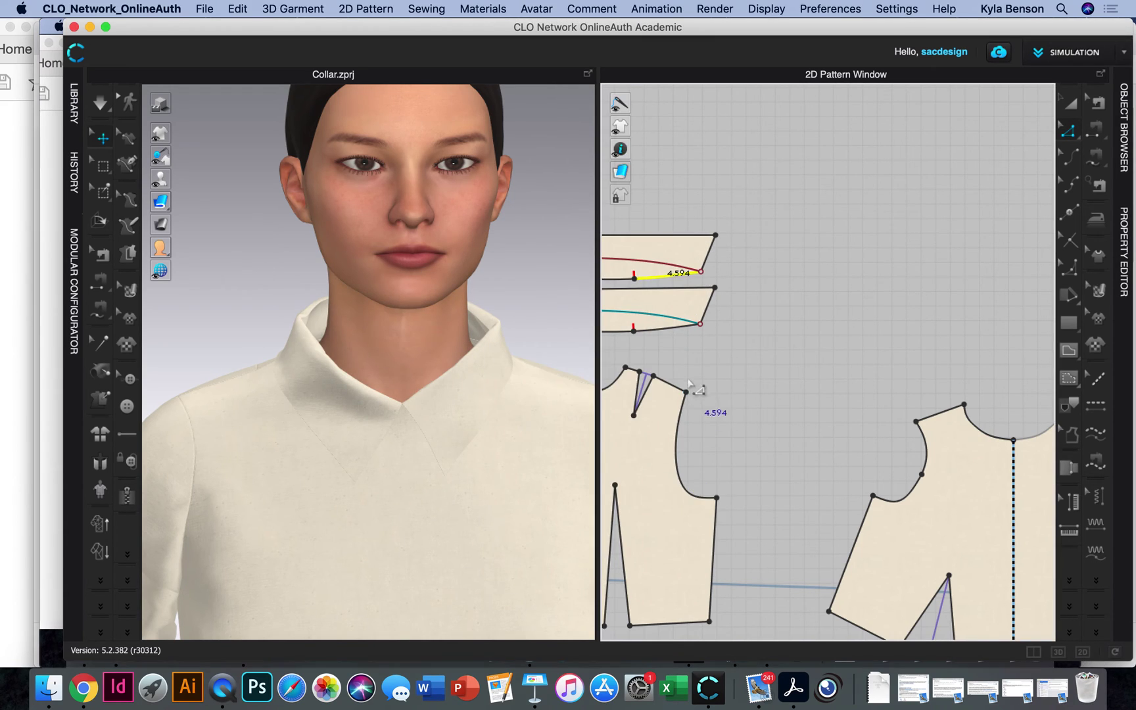
Sew the upper collar's front neck edge segment to the front bodice neckline with Segment Sewing
click(1101, 138)
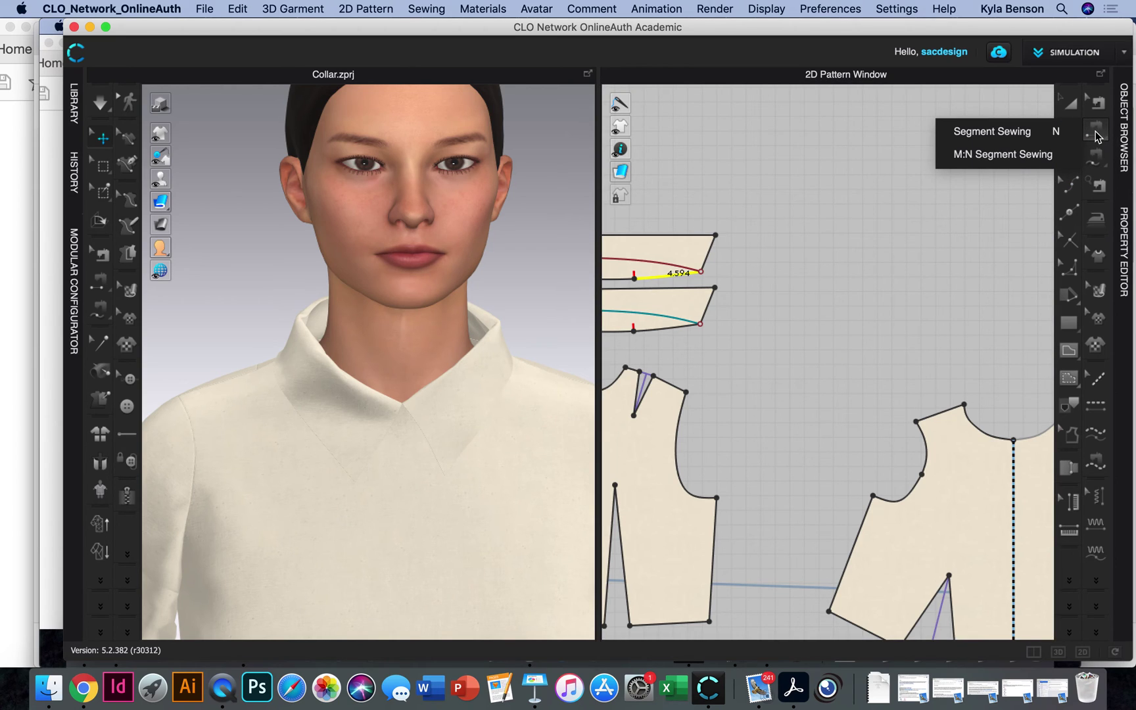
click(1097, 135)
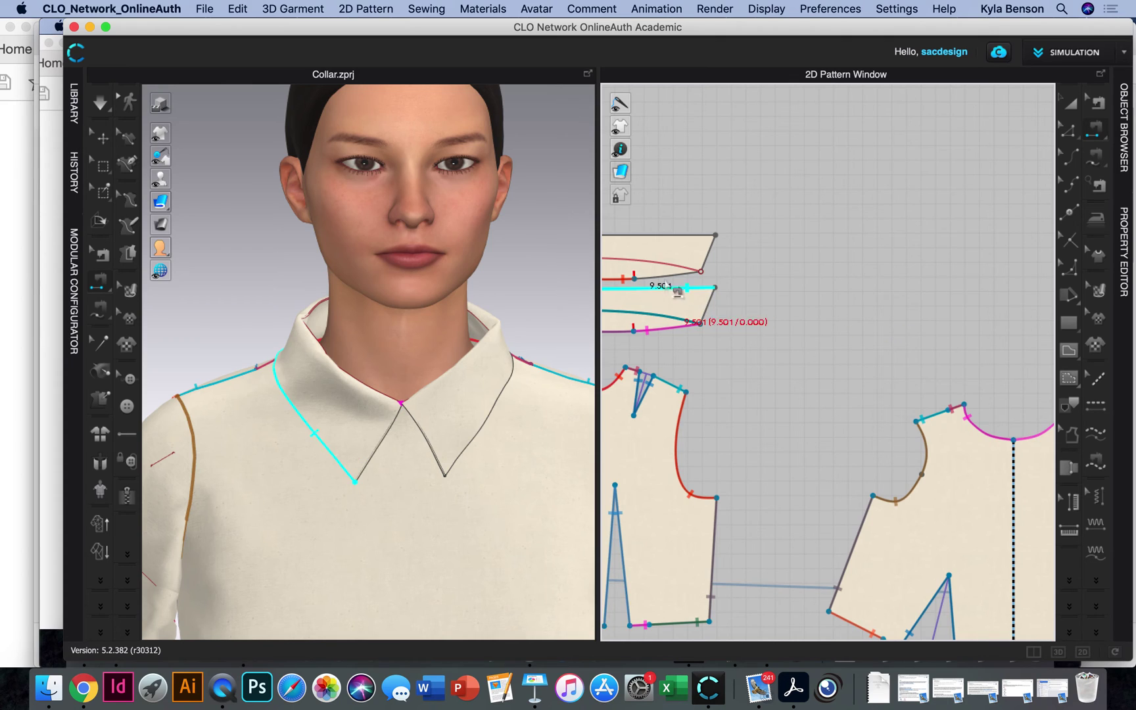
click(669, 278)
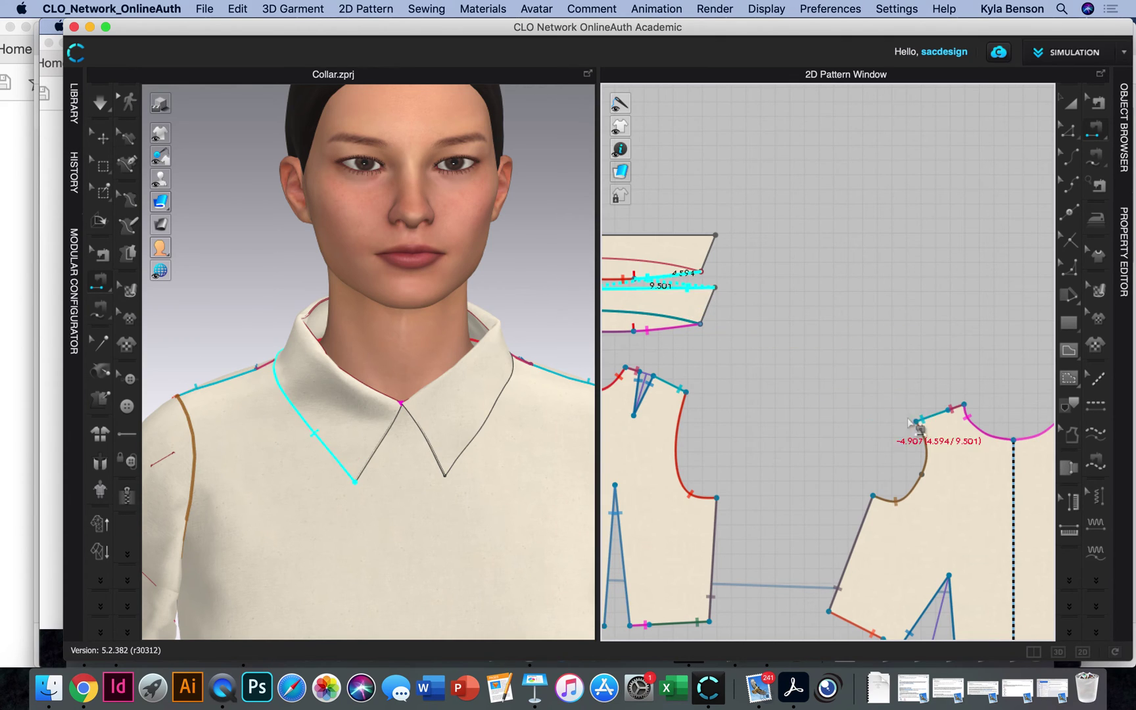
click(947, 434)
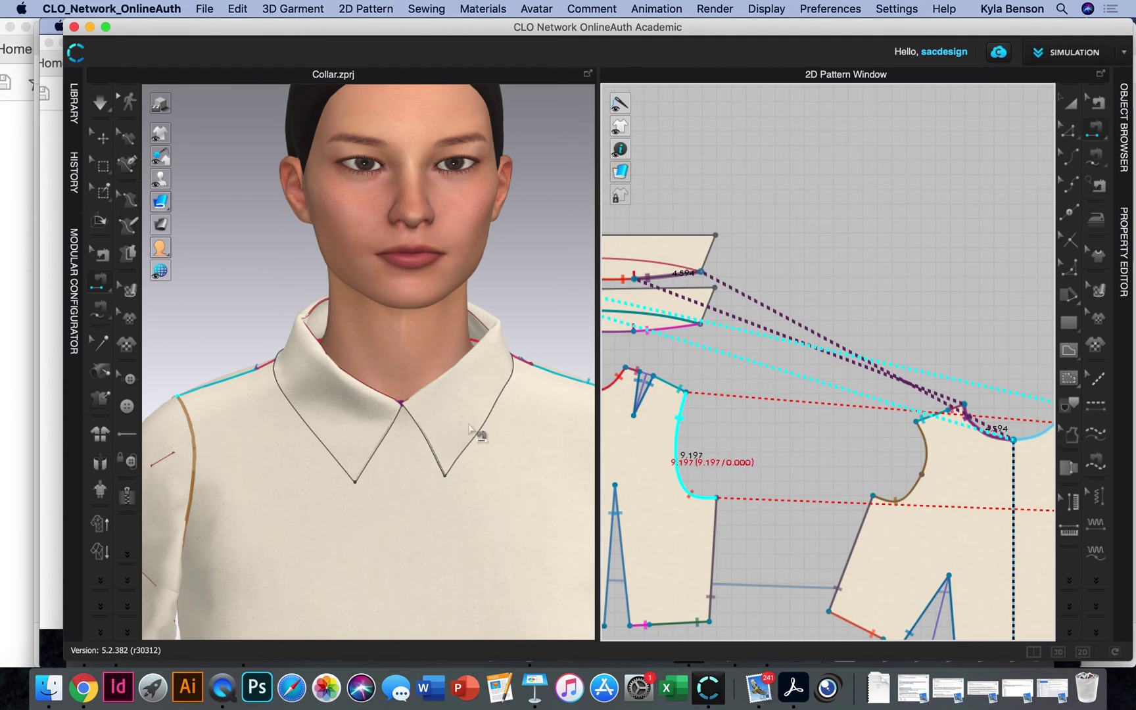
Sew the upper and lower collar pieces to each other along their short front ends and long outer edges
scroll(469, 428, down, 4)
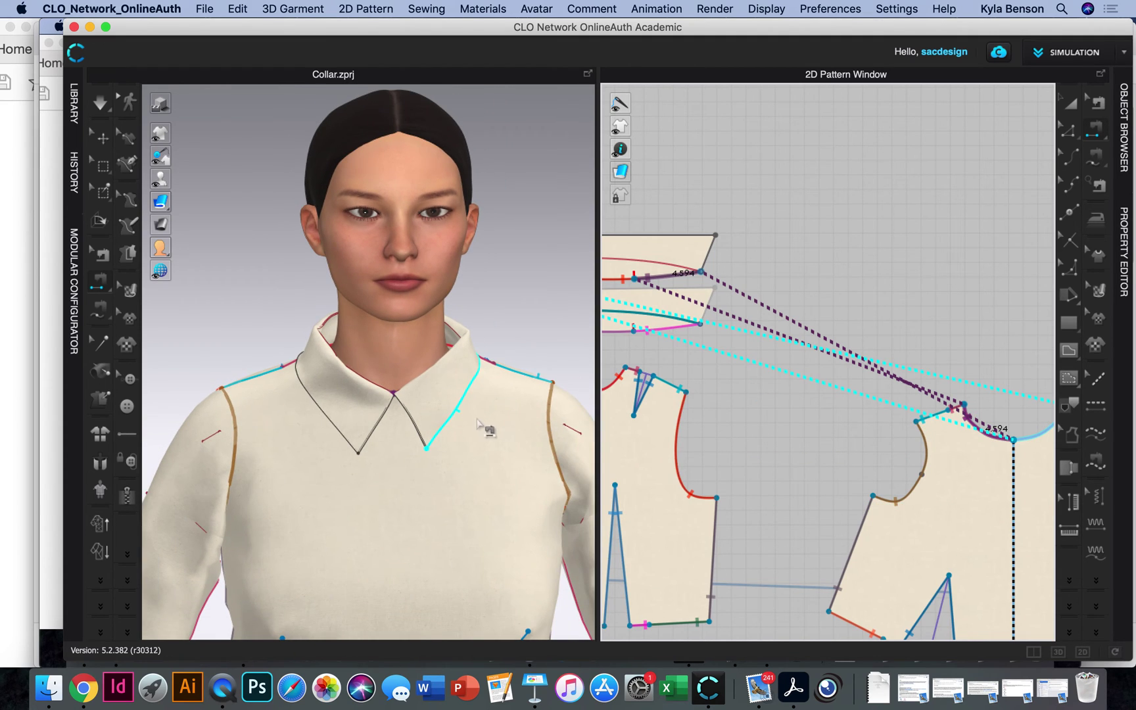
click(684, 388)
scroll(679, 378, down, 3)
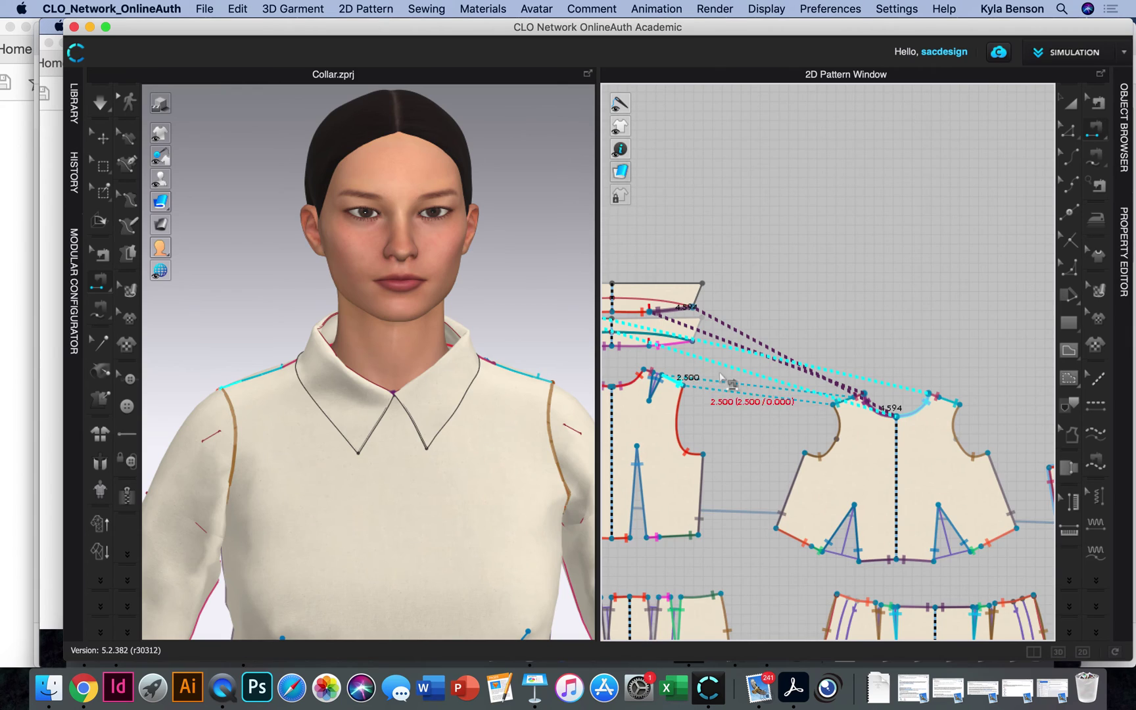
key(Return)
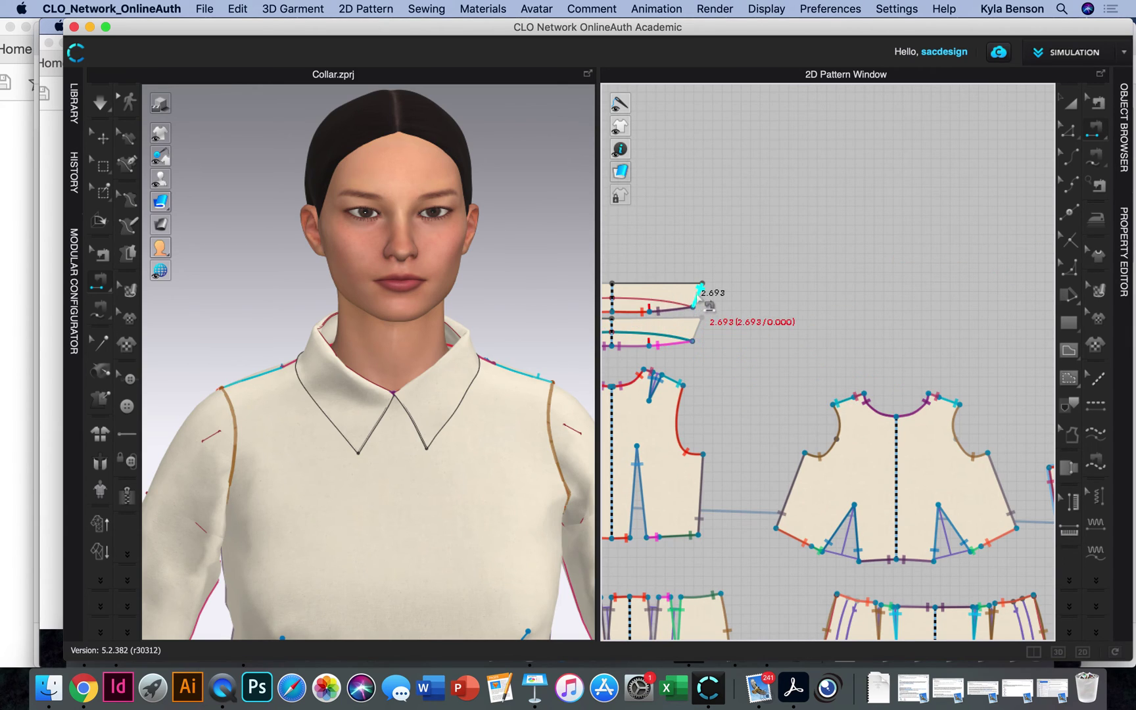
click(671, 347)
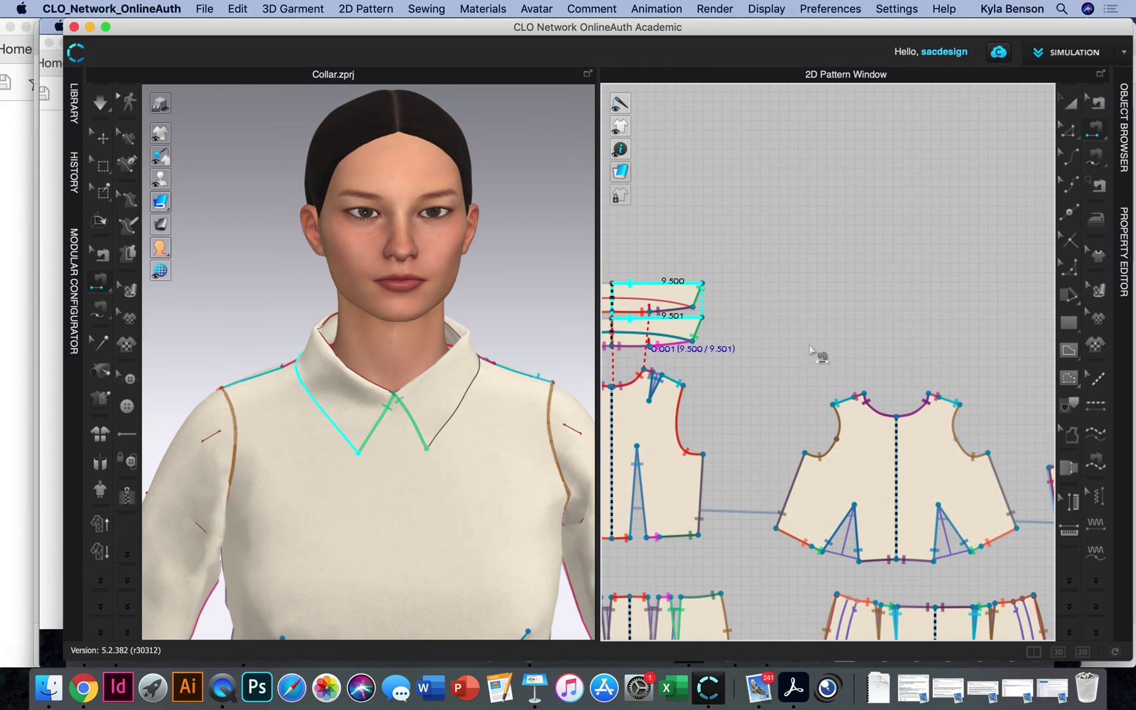
key(Return)
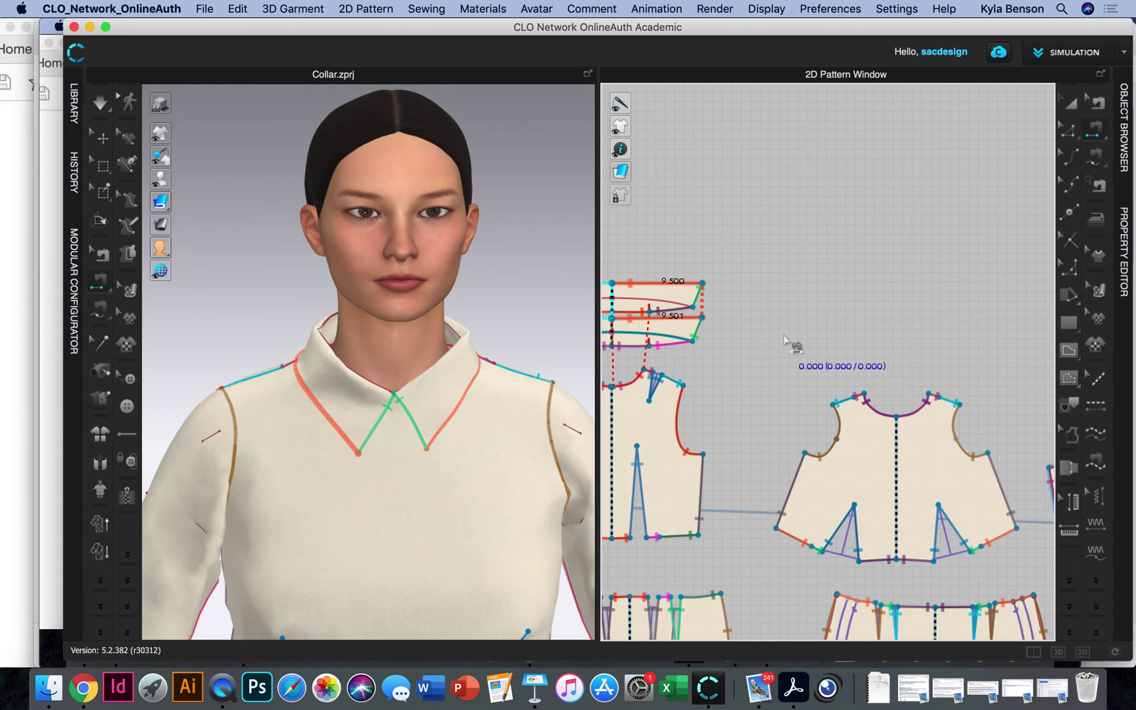
Select the flat upper collar piece beside the avatar in 3D and unfreeze it
scroll(223, 173, down, 3)
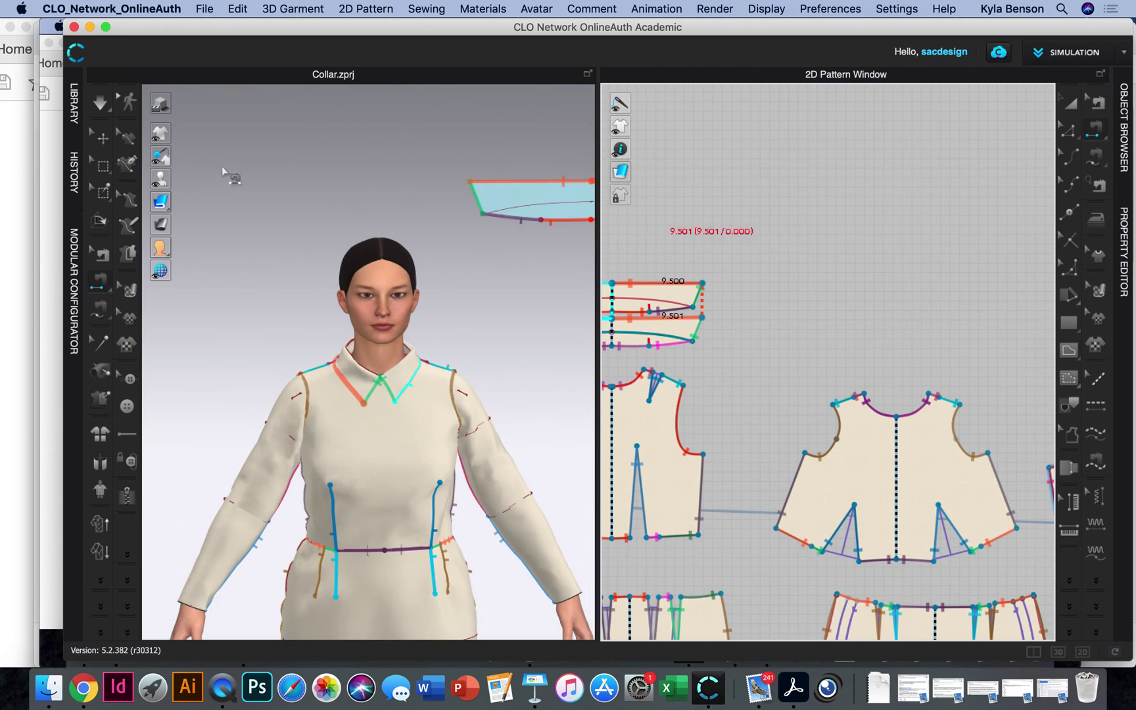
click(557, 201)
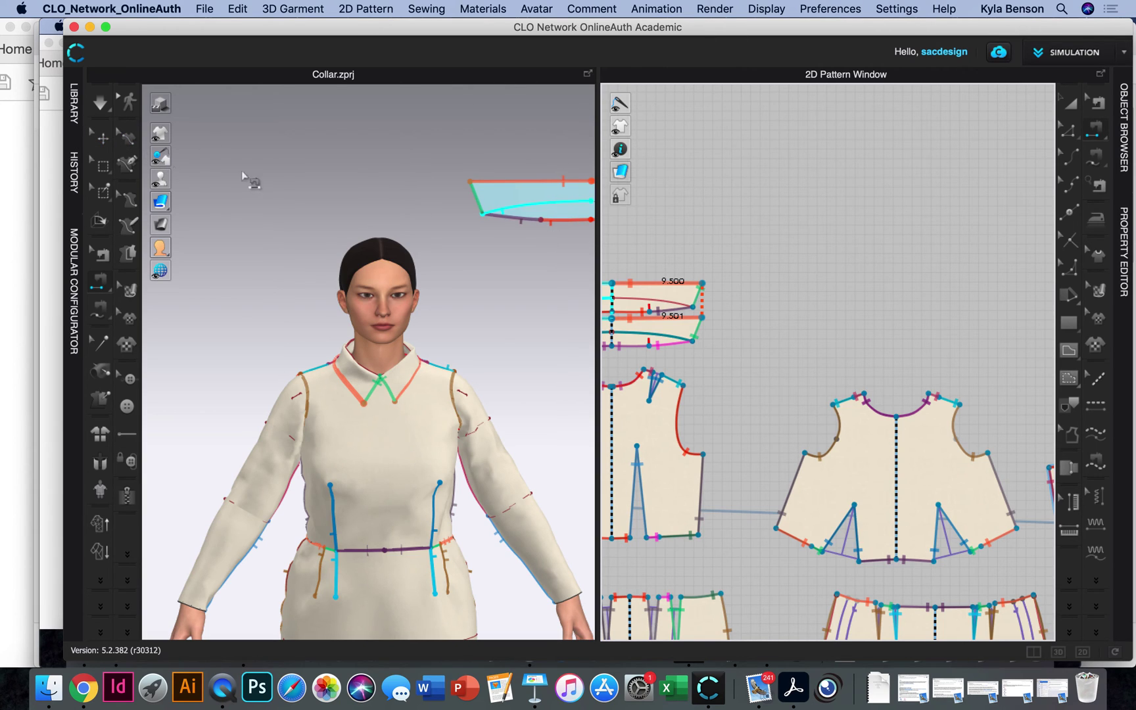
click(100, 138)
click(496, 189)
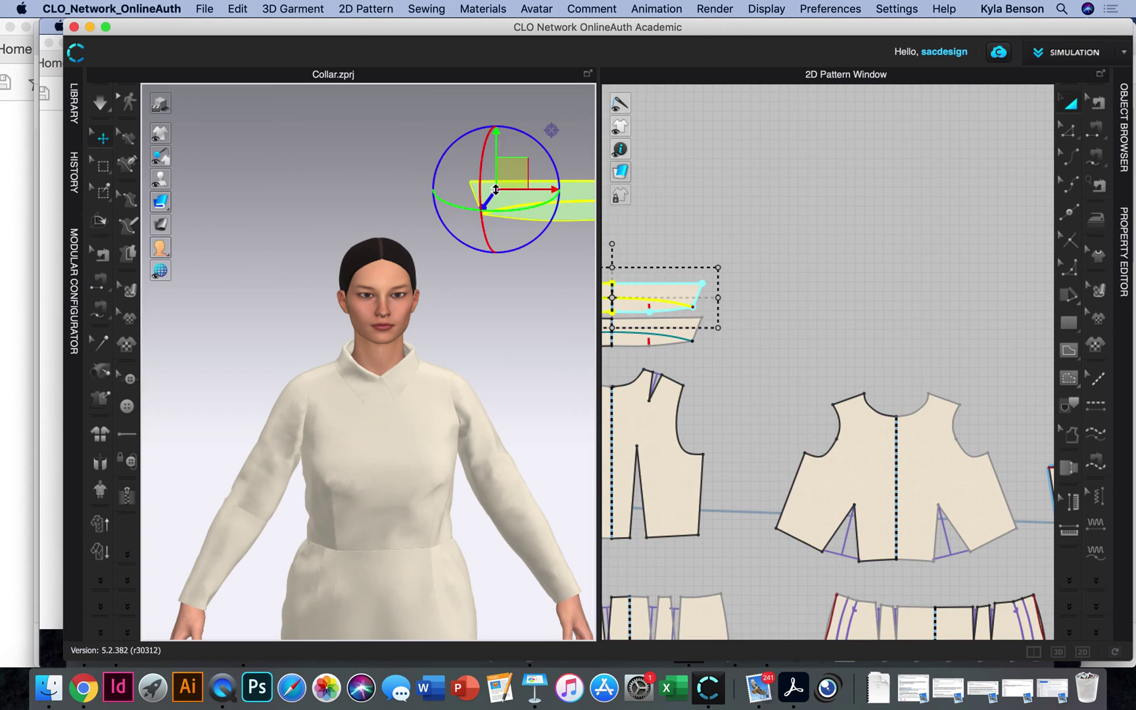
right_click(509, 200)
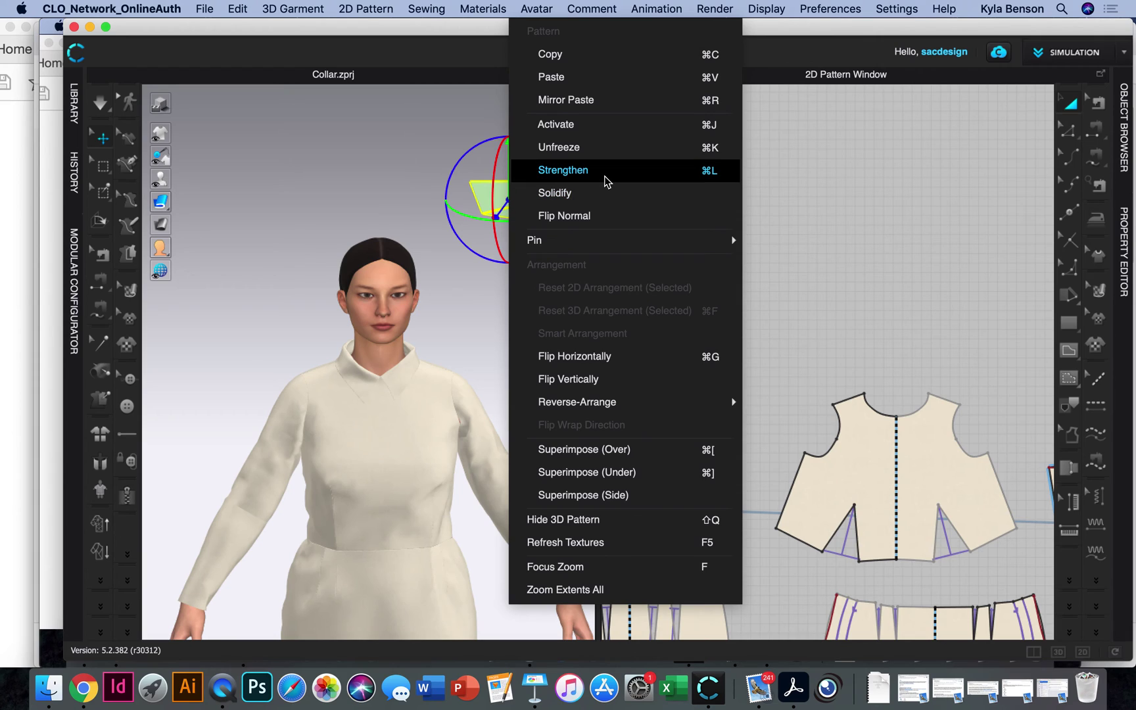
click(600, 146)
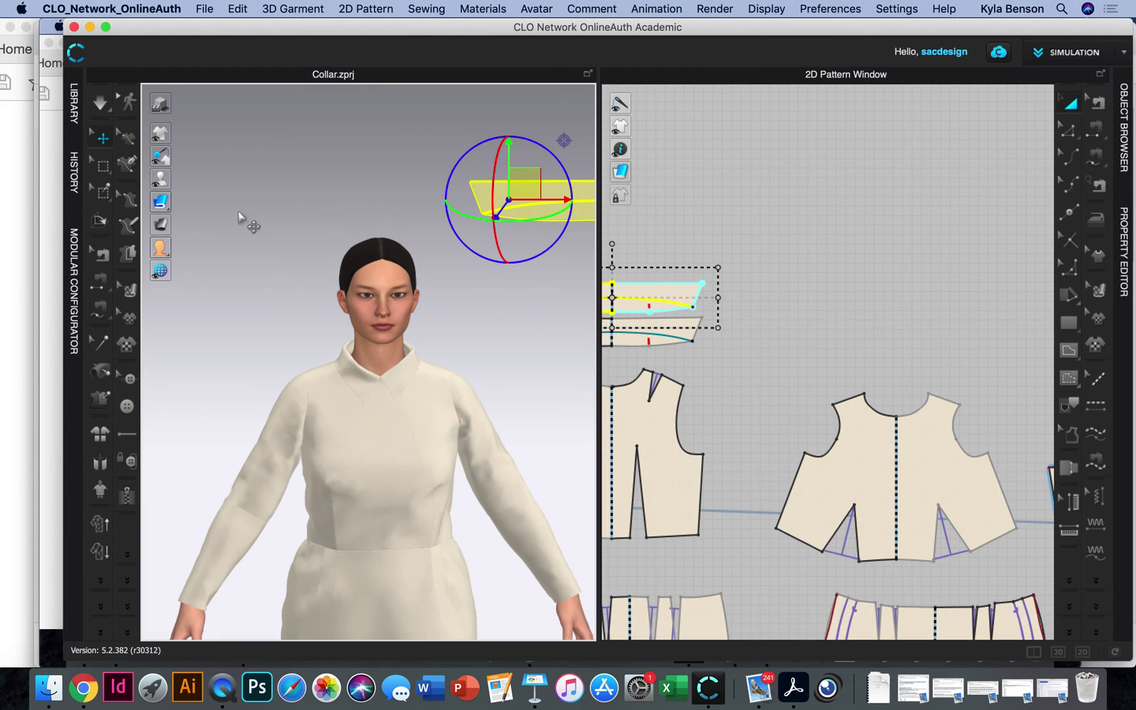
Show the avatar's arrangement points, wrap the upper collar around the neck from the centre-back neck point, and check its placement from the front
mouse_move(160, 178)
click(203, 180)
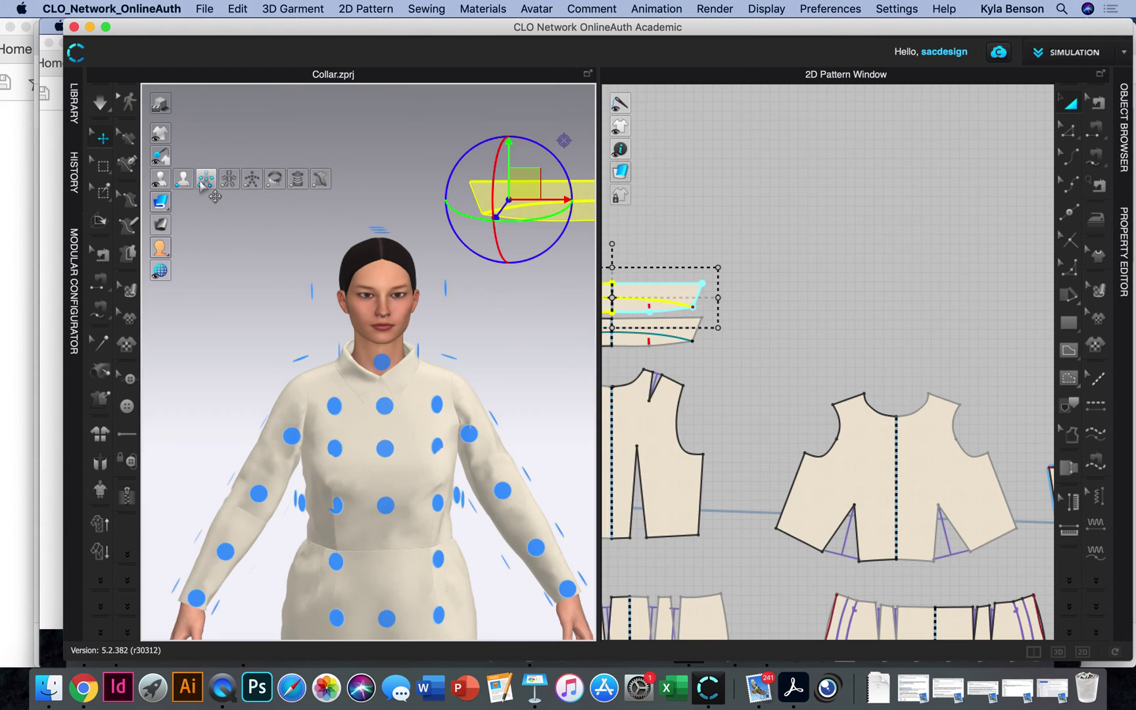
right_drag(263, 393, 567, 399)
scroll(373, 388, up, 5)
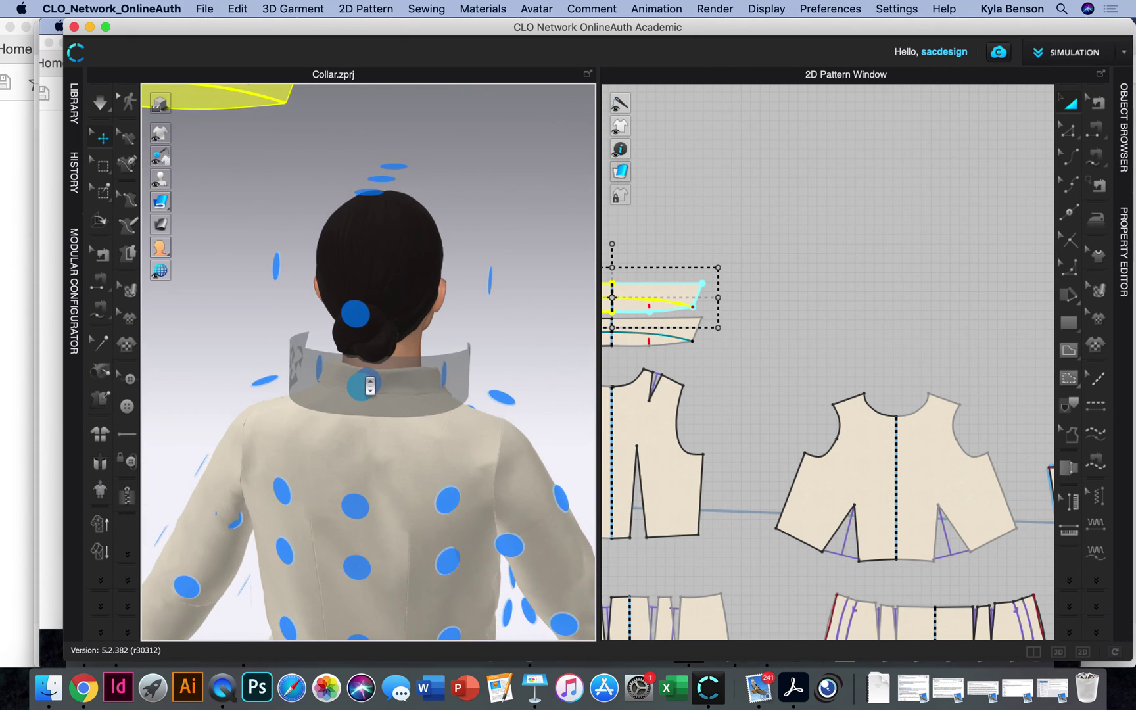
scroll(370, 386, up, 3)
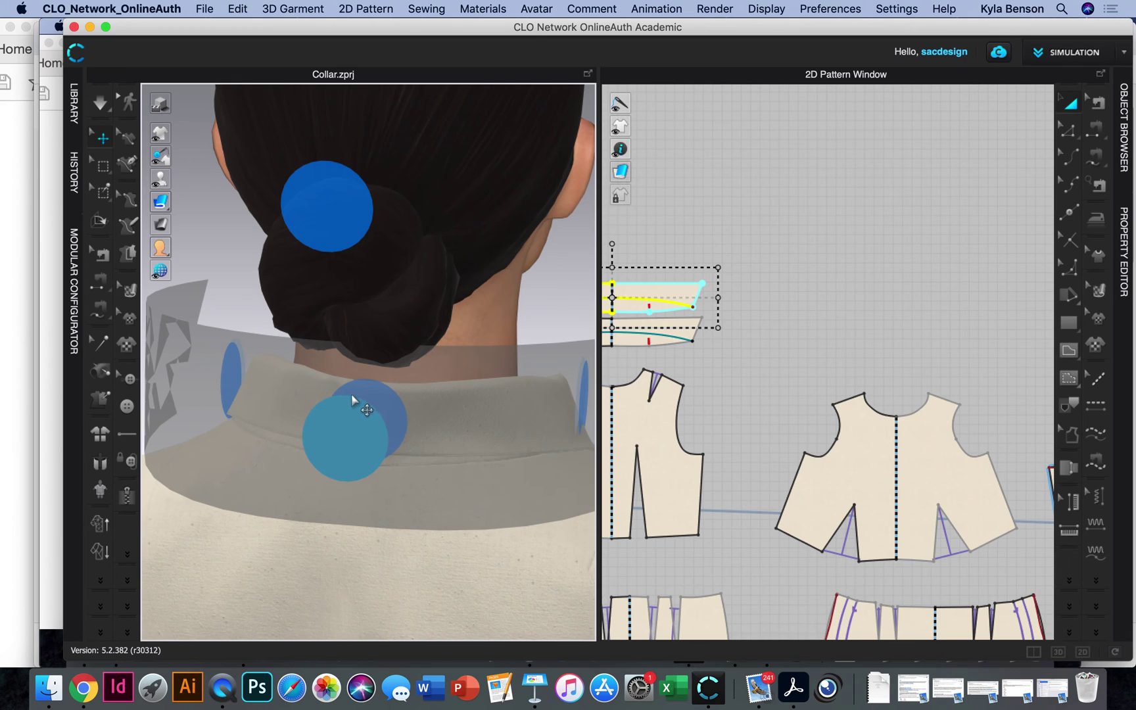
click(388, 394)
right_drag(480, 457, 431, 474)
right_drag(393, 520, 250, 428)
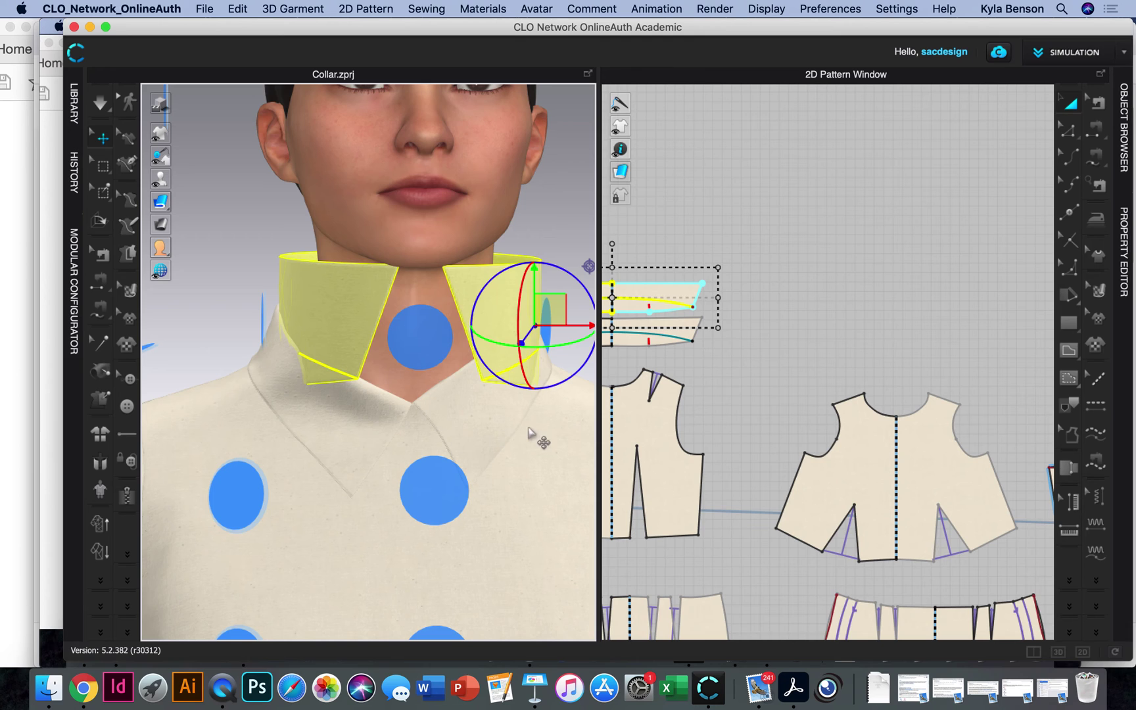
right_drag(520, 458, 447, 420)
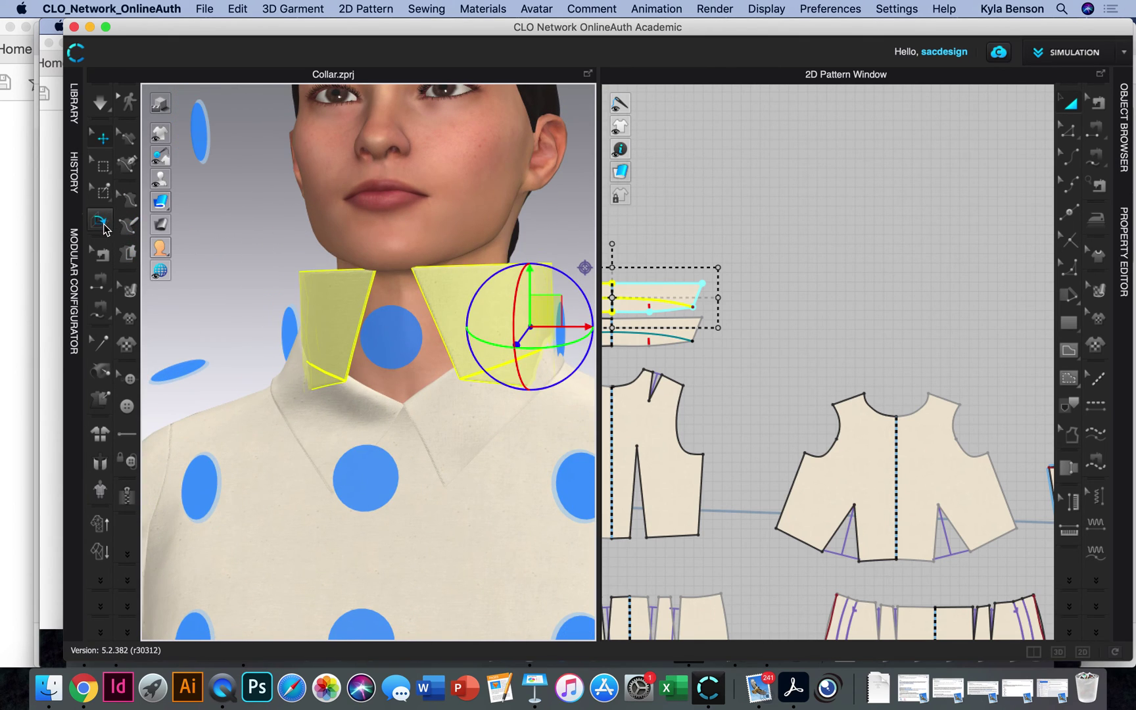
Fold the upper collar outward along its roll line with Fold Arrangement, drape it, and adjust the front during simulation
click(102, 223)
click(335, 375)
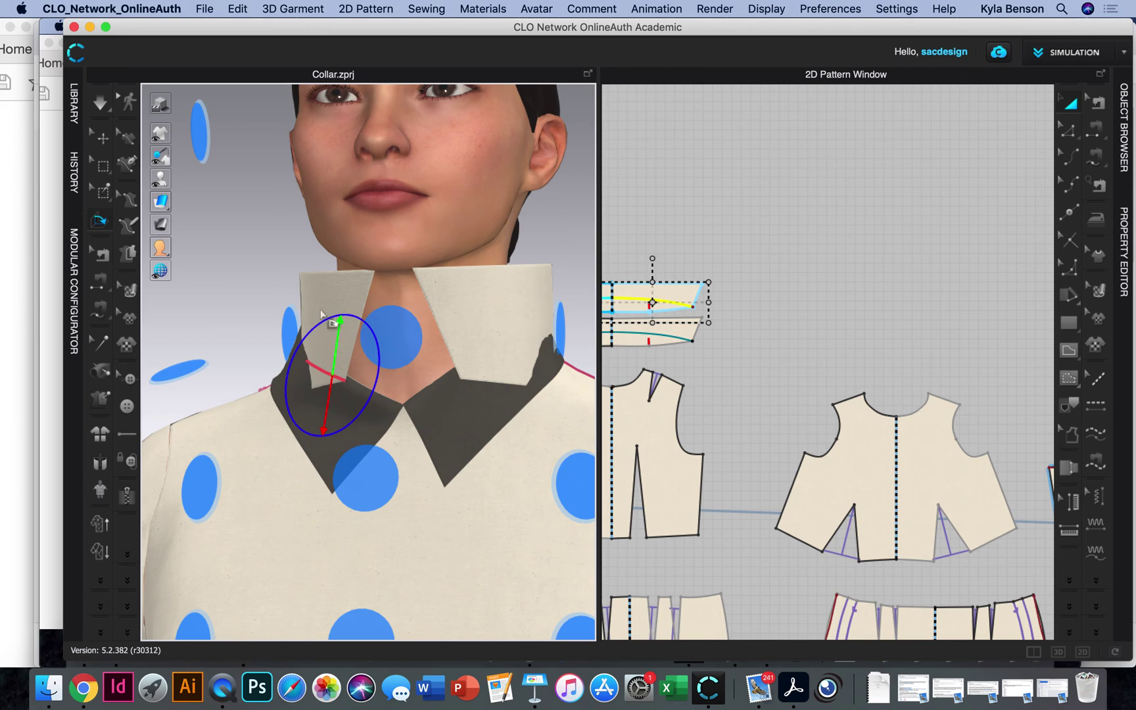
drag(329, 317, 270, 430)
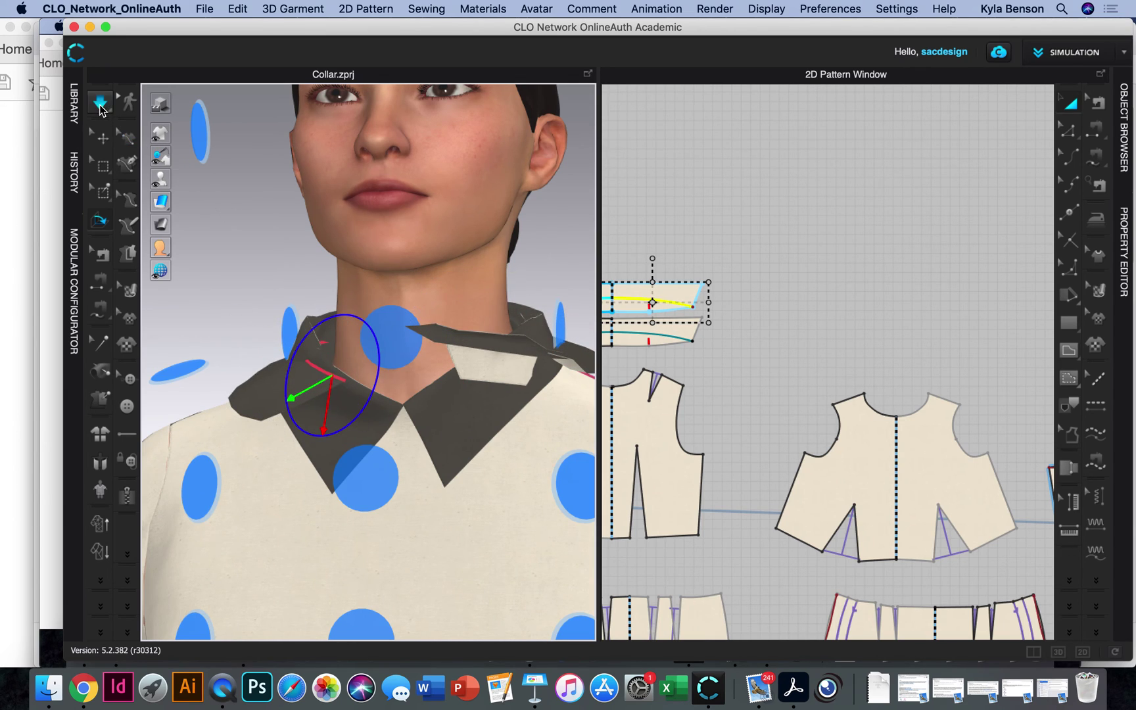
click(100, 104)
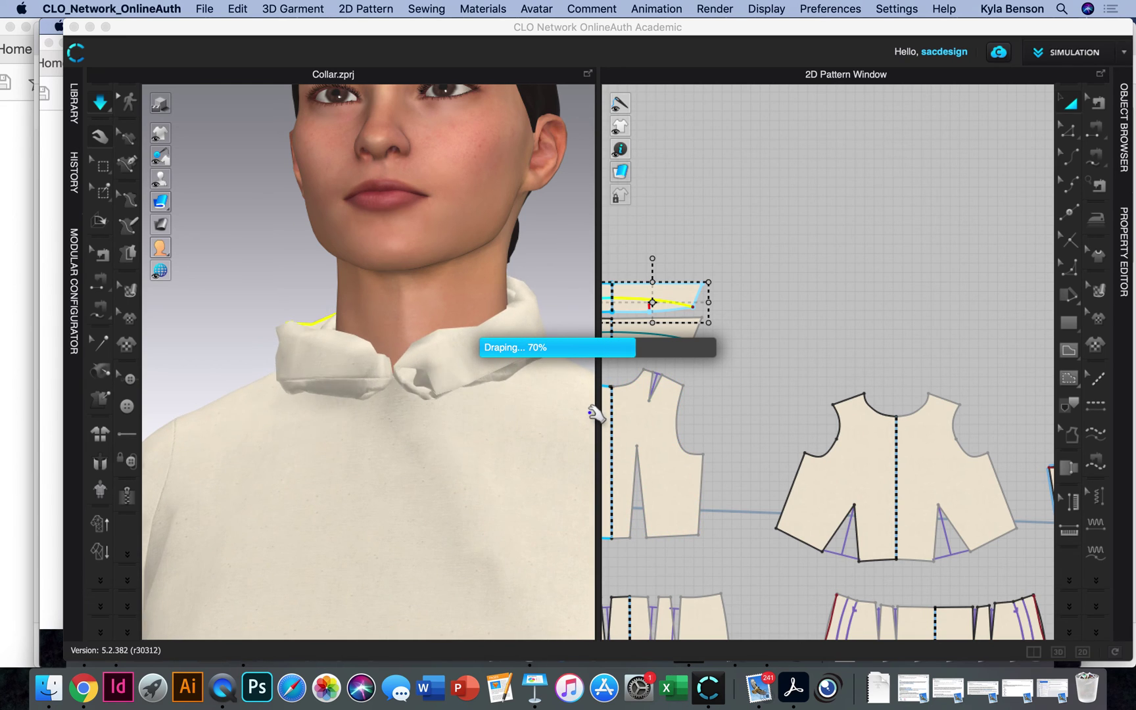
click(421, 378)
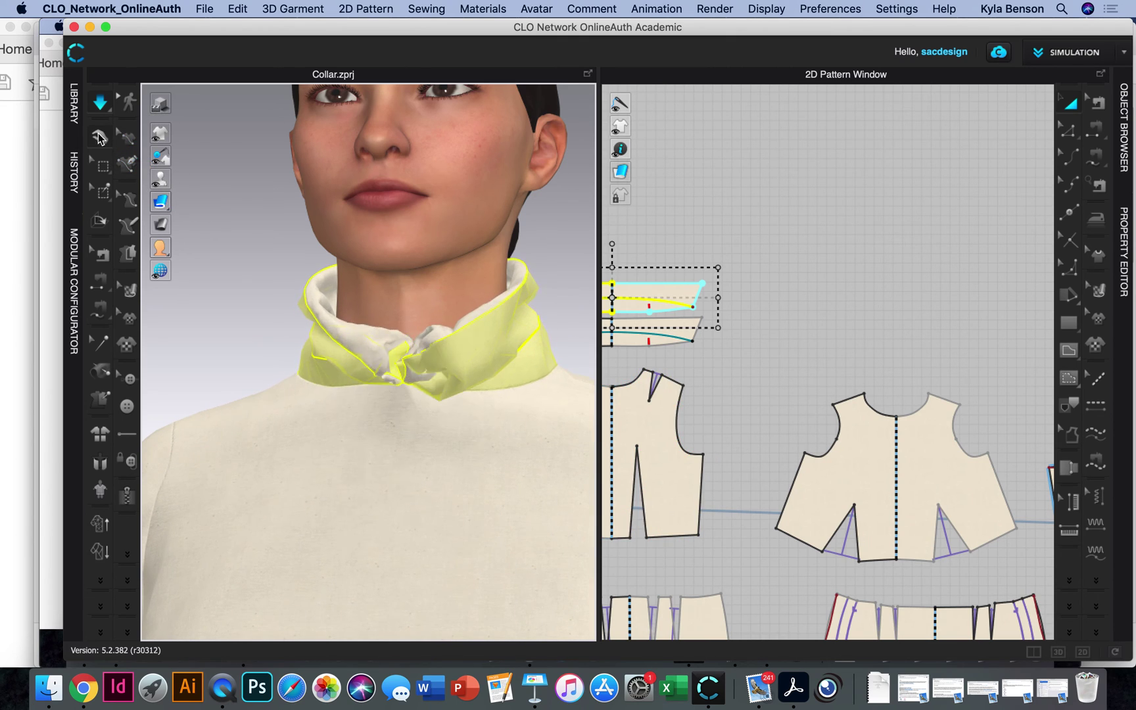
click(101, 105)
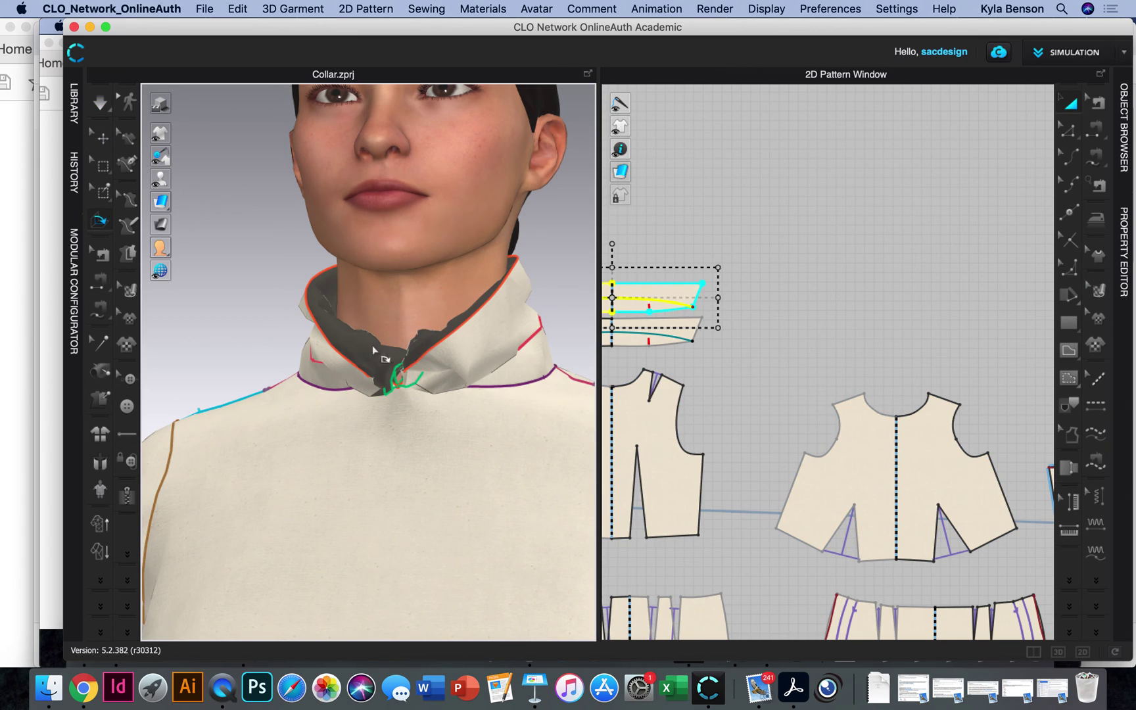
Select the upper collar piece on the avatar and set its particle distance to 5 mm
key(q)
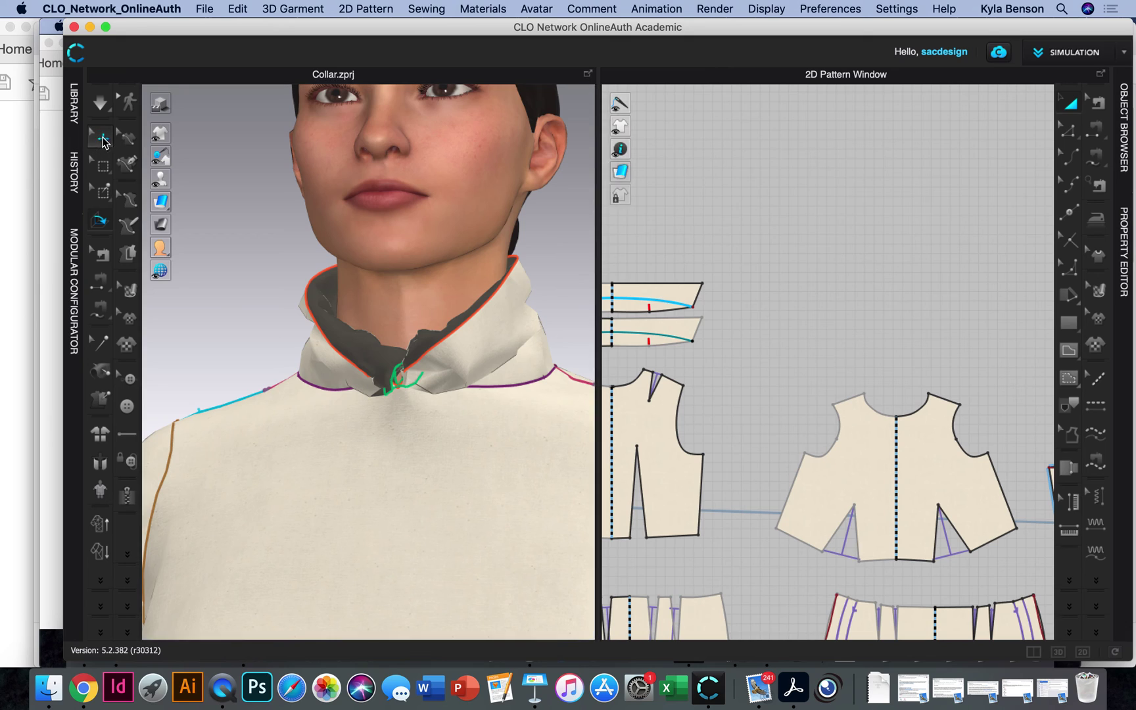
click(363, 352)
click(1124, 266)
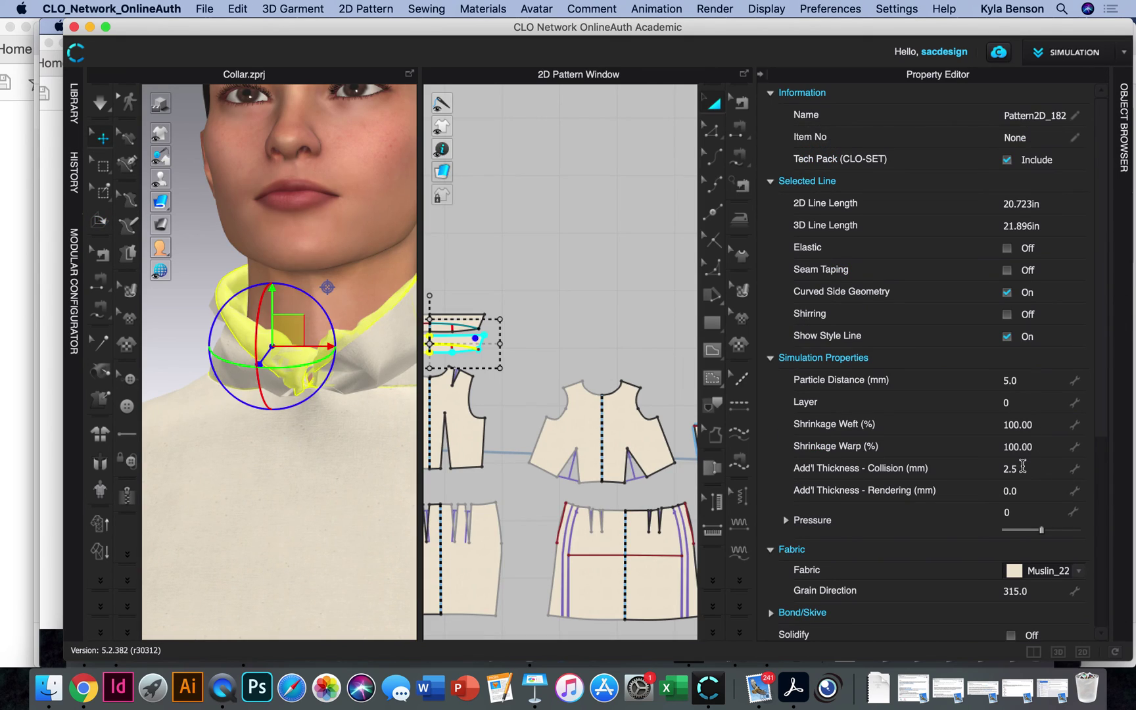
click(373, 355)
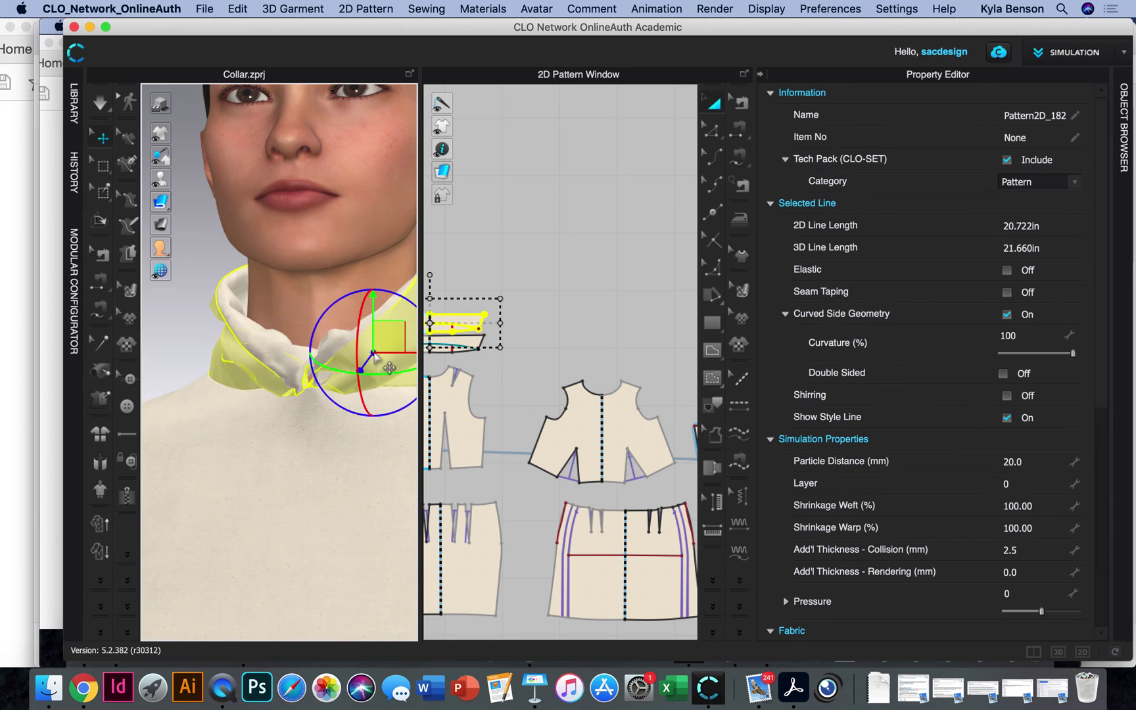
click(1020, 462)
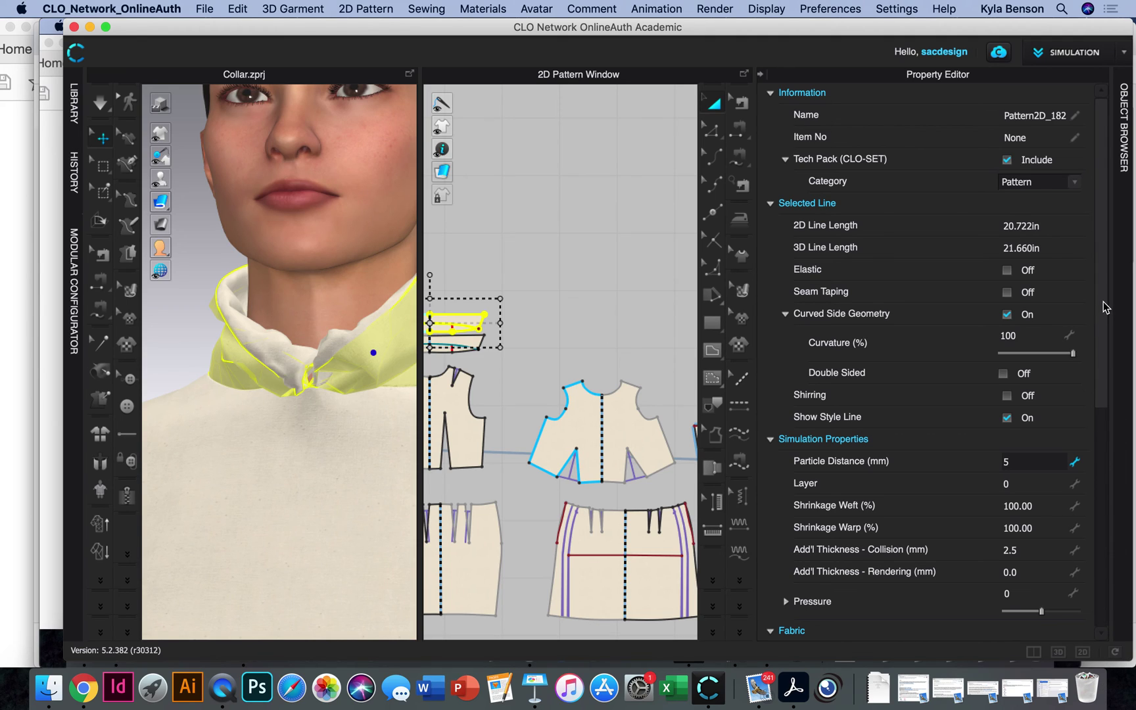
key(Return)
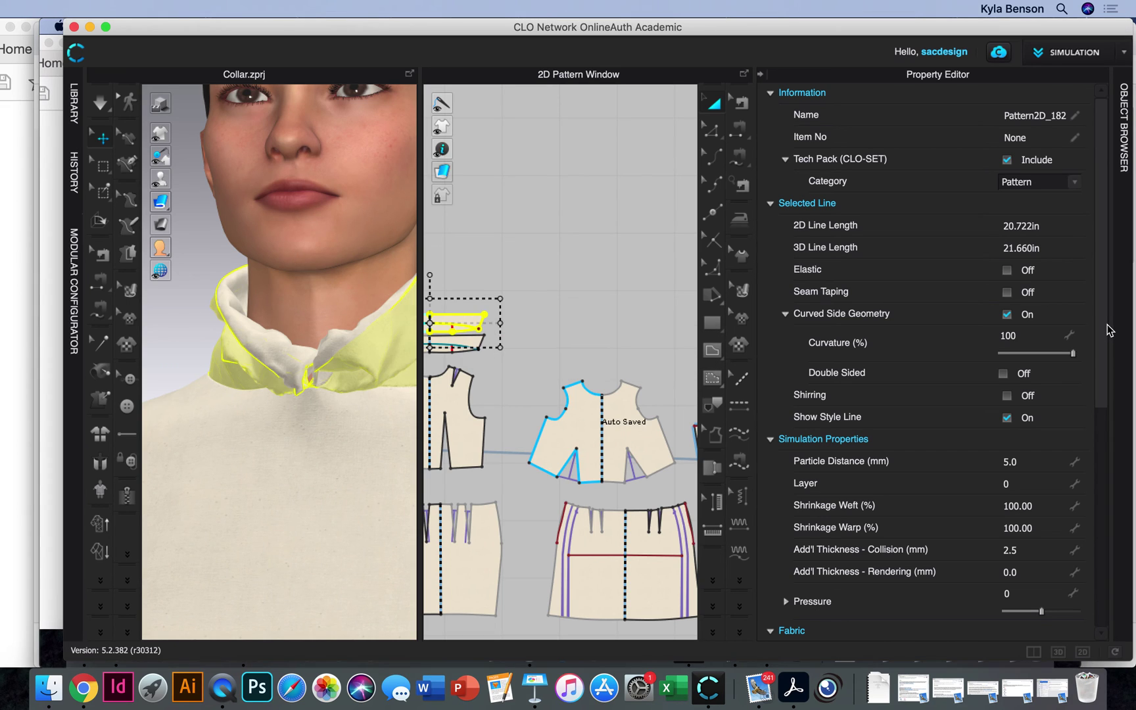
Change the upper collar's mesh type to Quad, close the properties, and widen the 3D view
drag(1103, 279, 1103, 571)
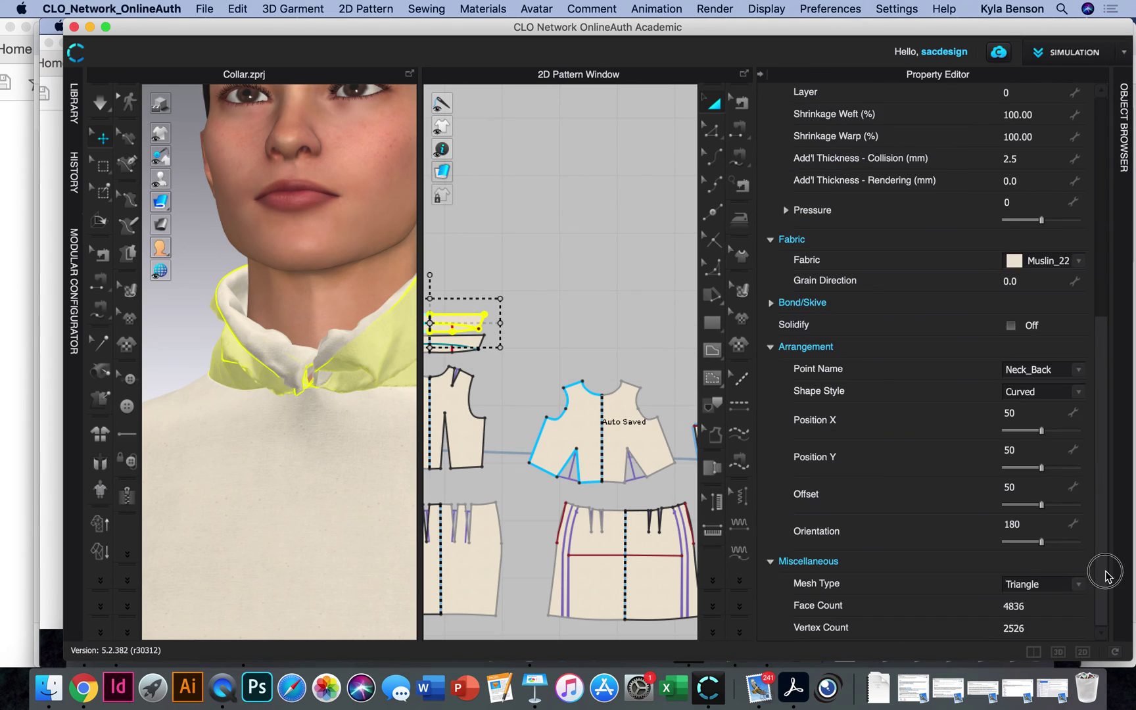
click(1084, 584)
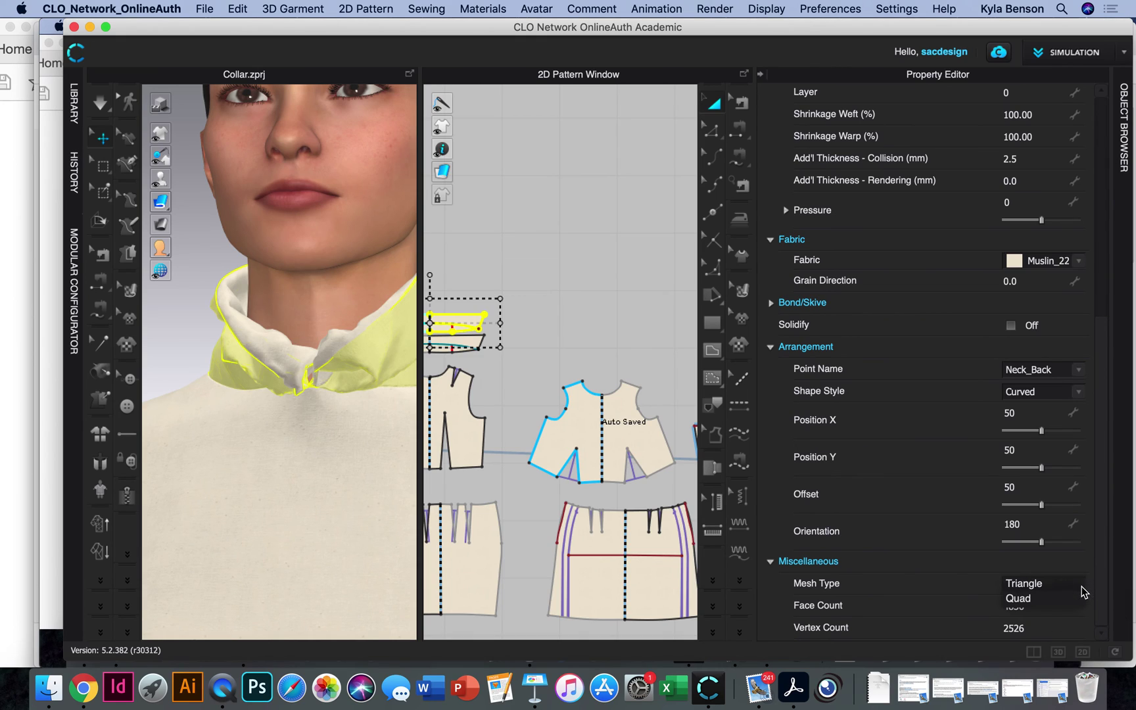
click(1027, 599)
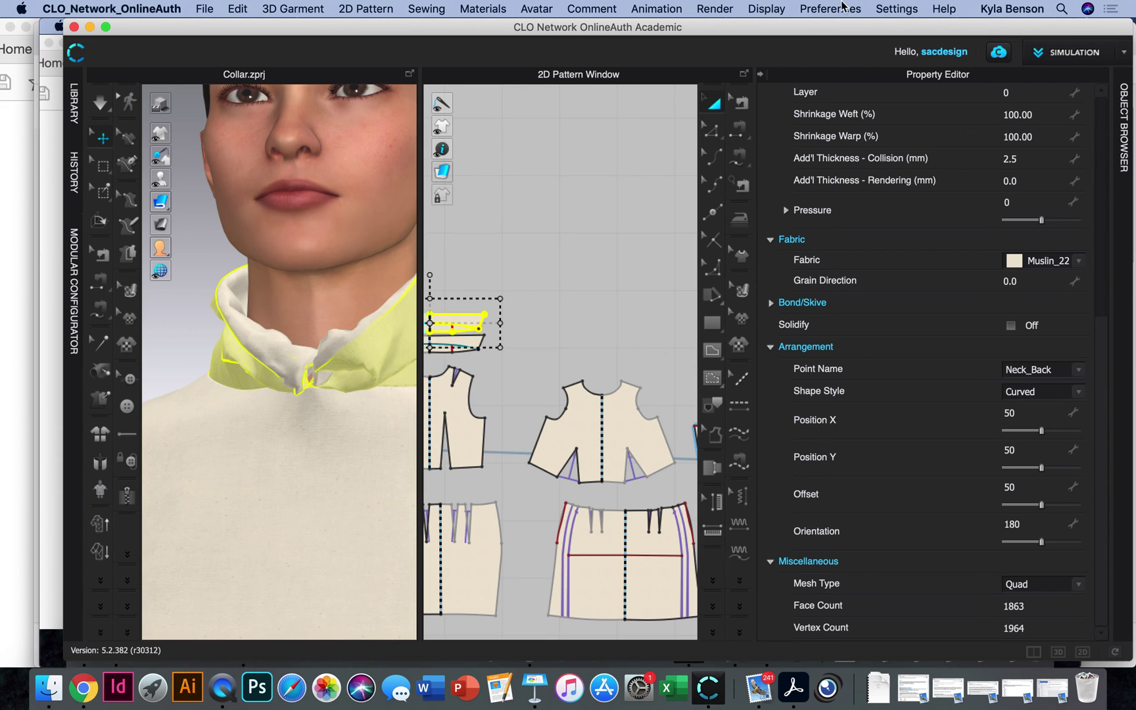
click(760, 78)
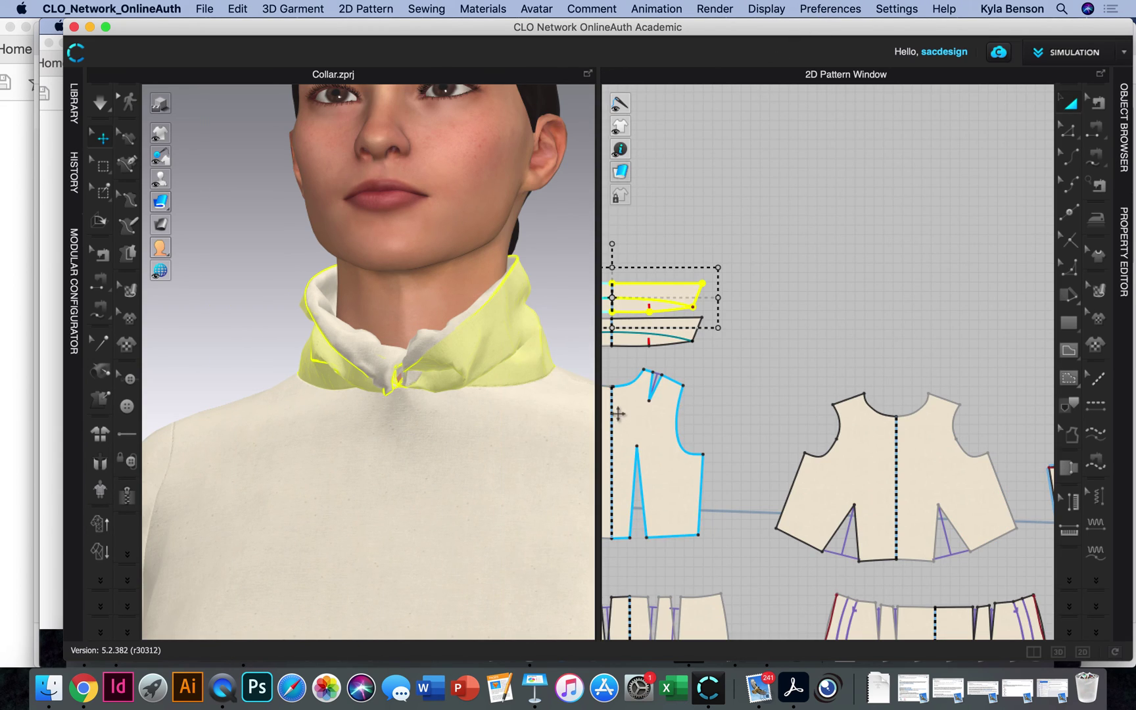
drag(604, 405, 704, 401)
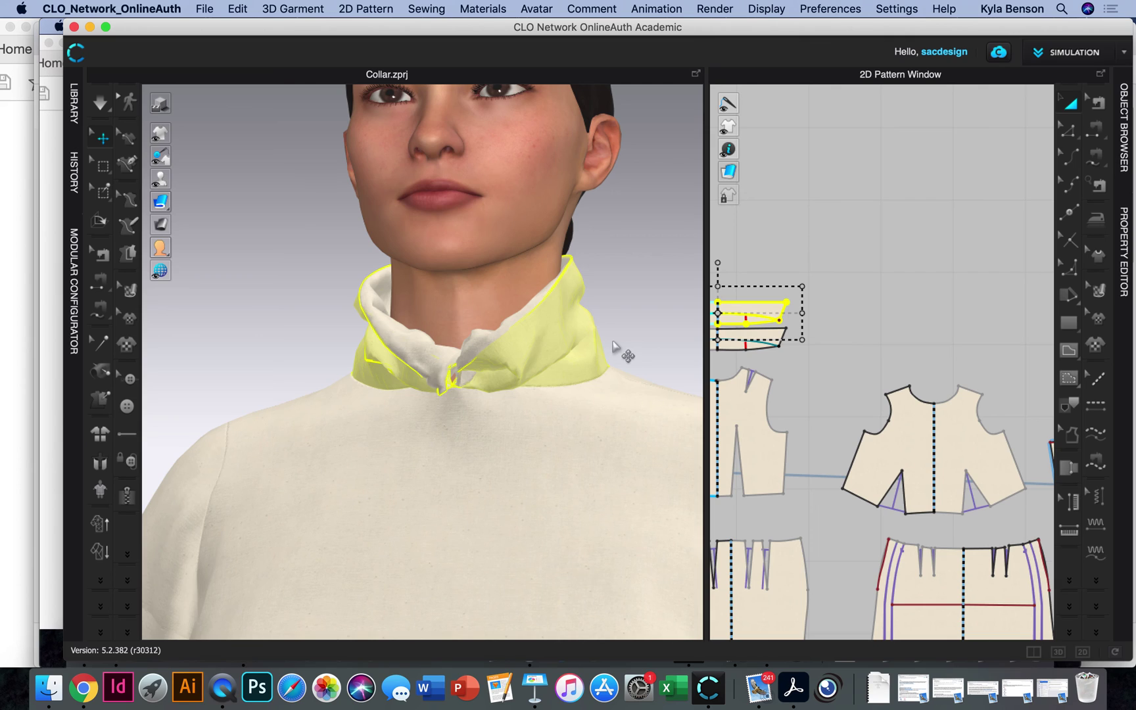
Simulate the garment and pull the collar's front corners outward and down to turn the collar over
click(99, 110)
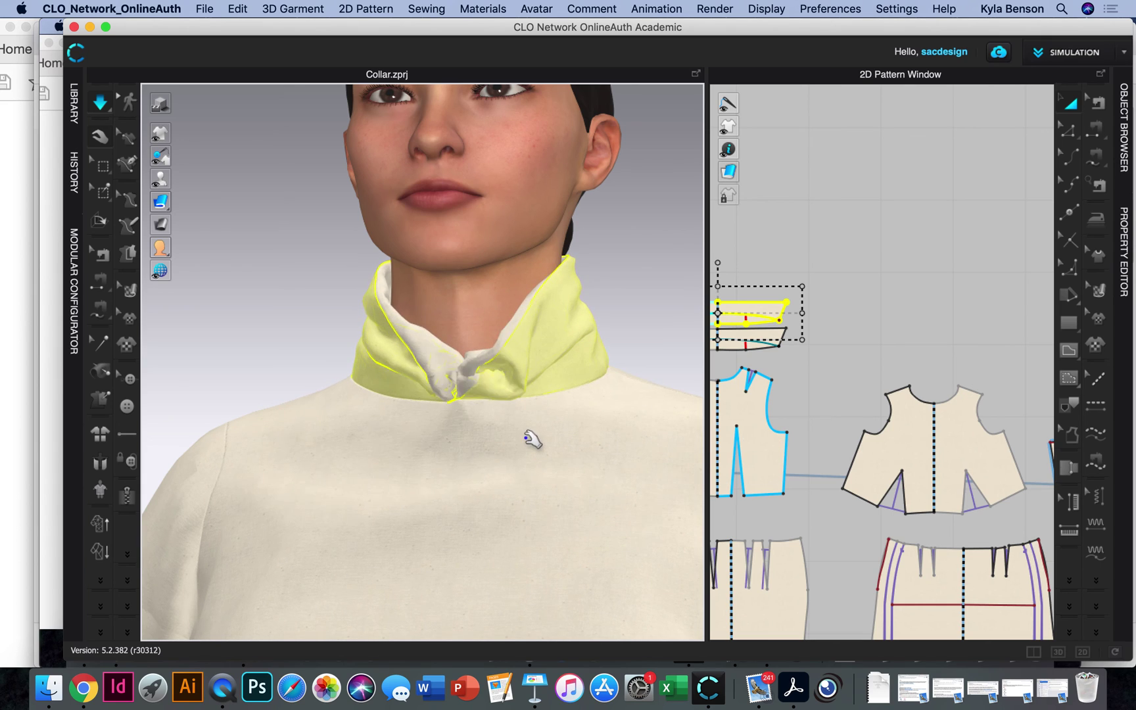
right_drag(611, 389, 591, 460)
drag(432, 415, 519, 433)
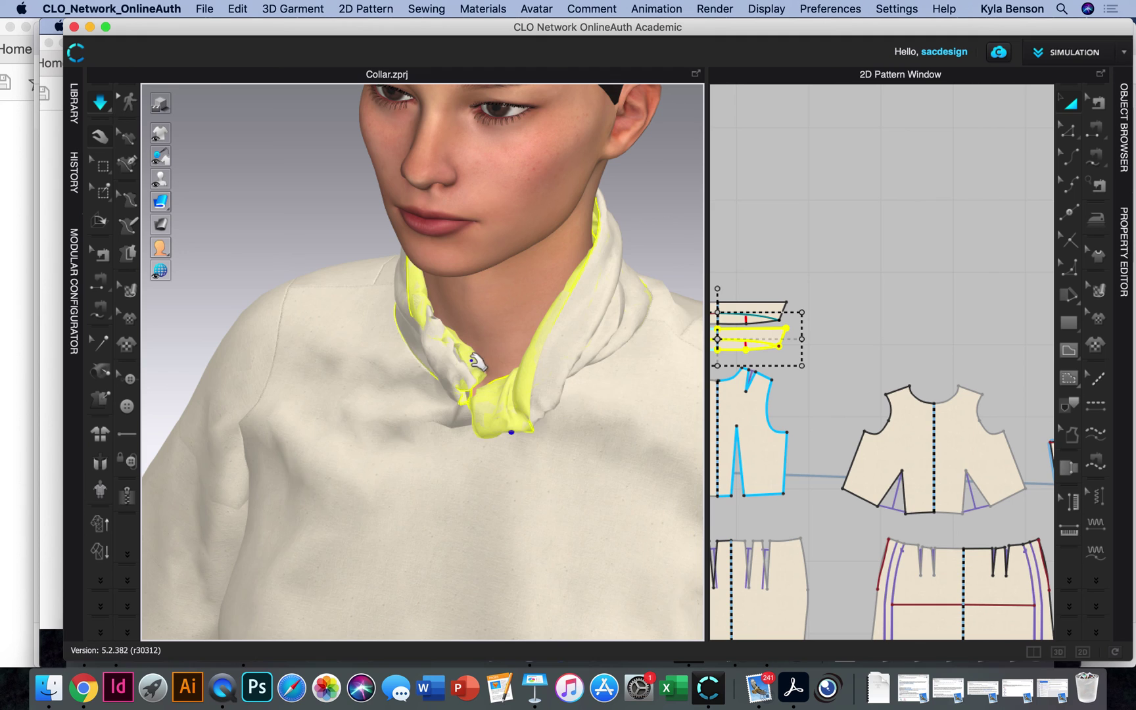
drag(418, 354, 297, 390)
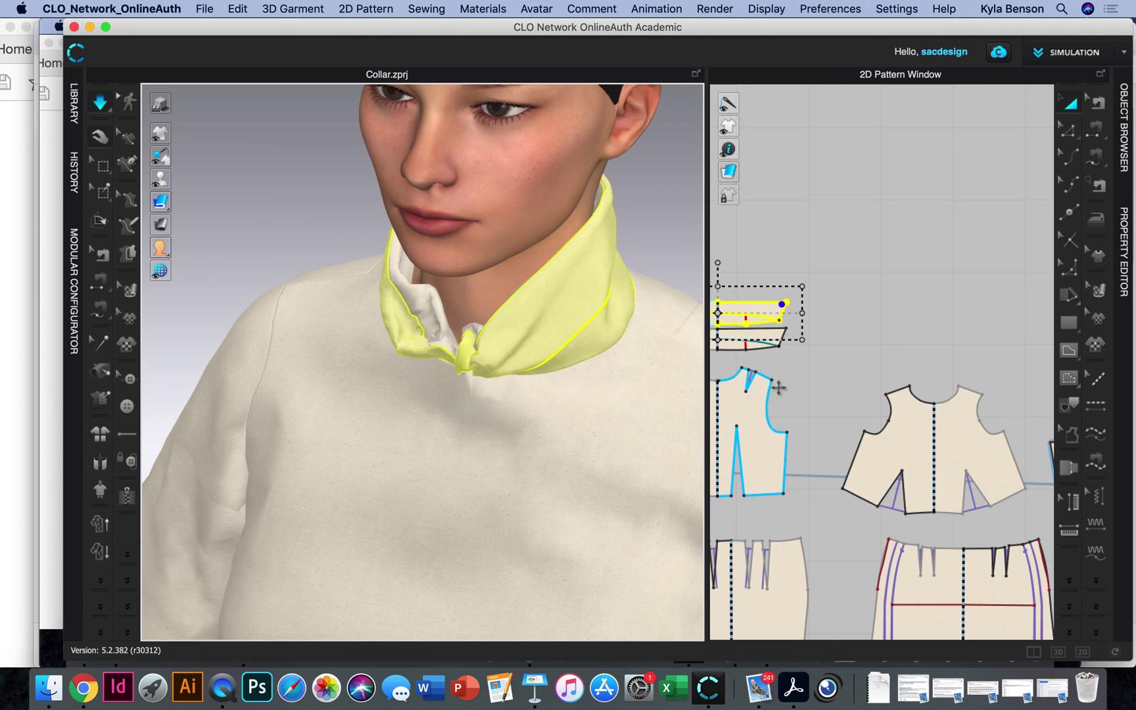
Fold the upper collar outward again along its roll line with Fold Arrangement and drape the garment
right_drag(646, 393, 475, 366)
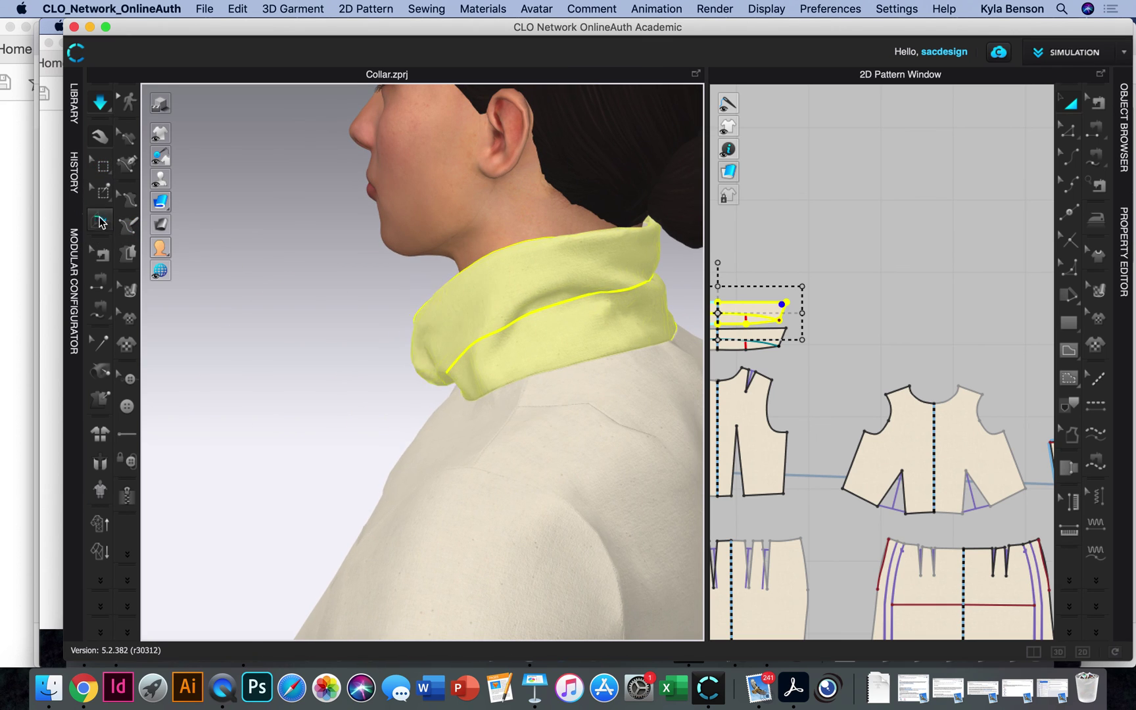
click(99, 221)
click(542, 321)
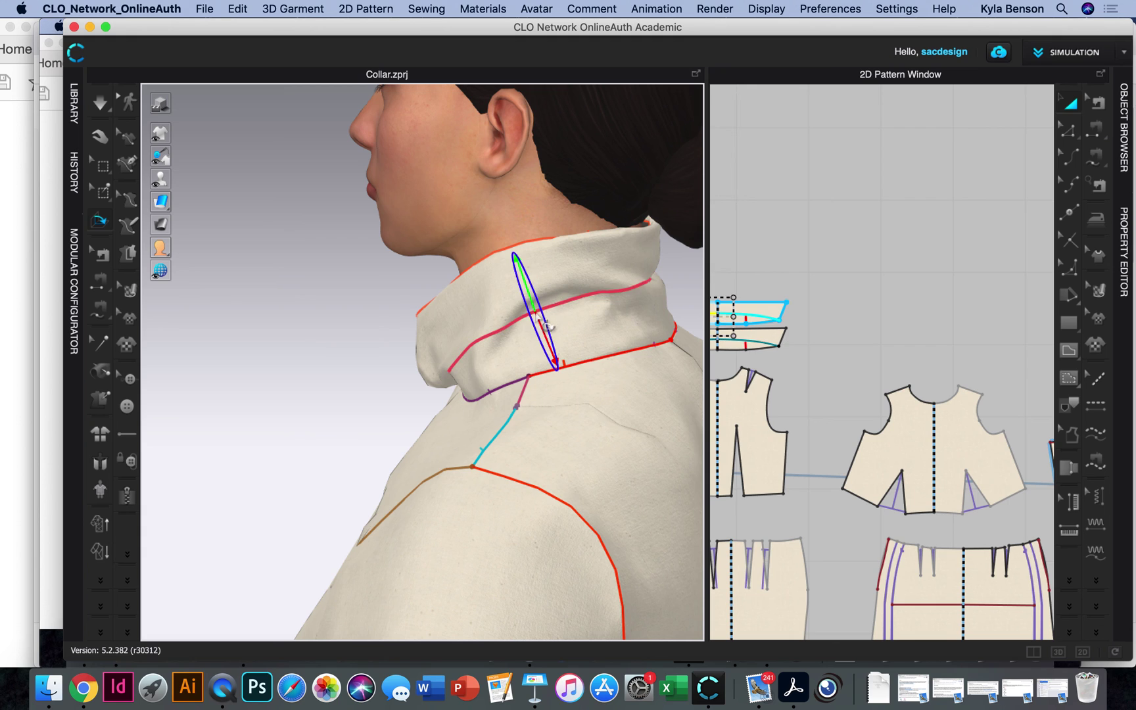
right_drag(423, 489, 579, 486)
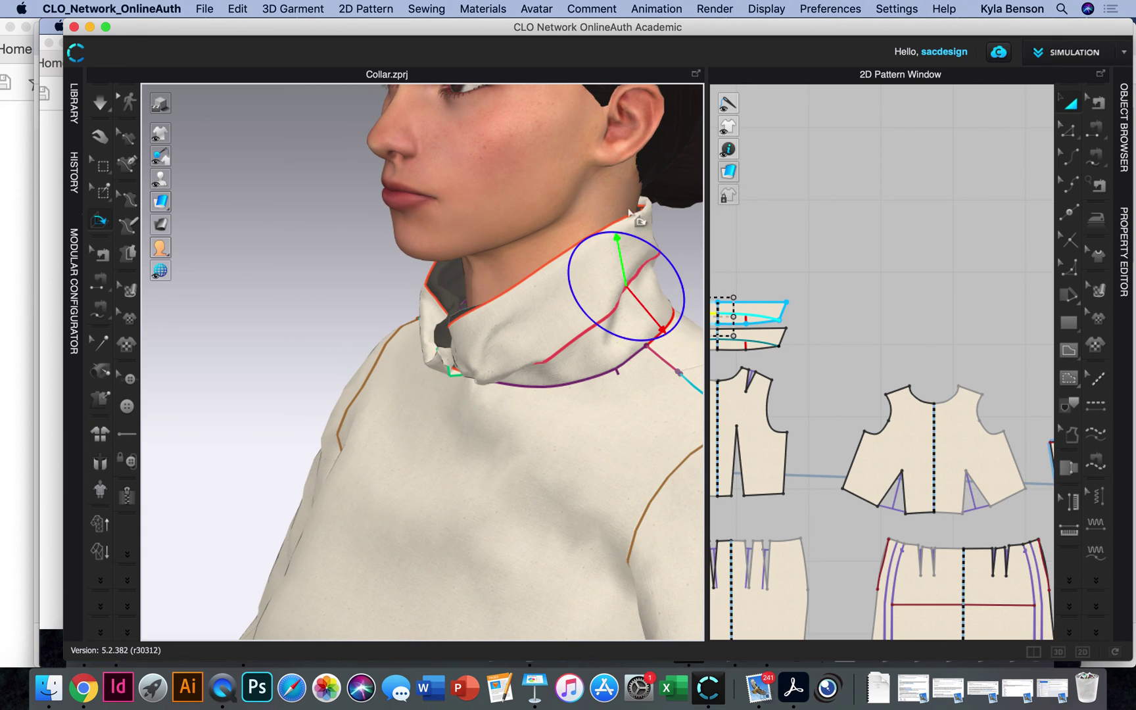
drag(631, 235, 710, 309)
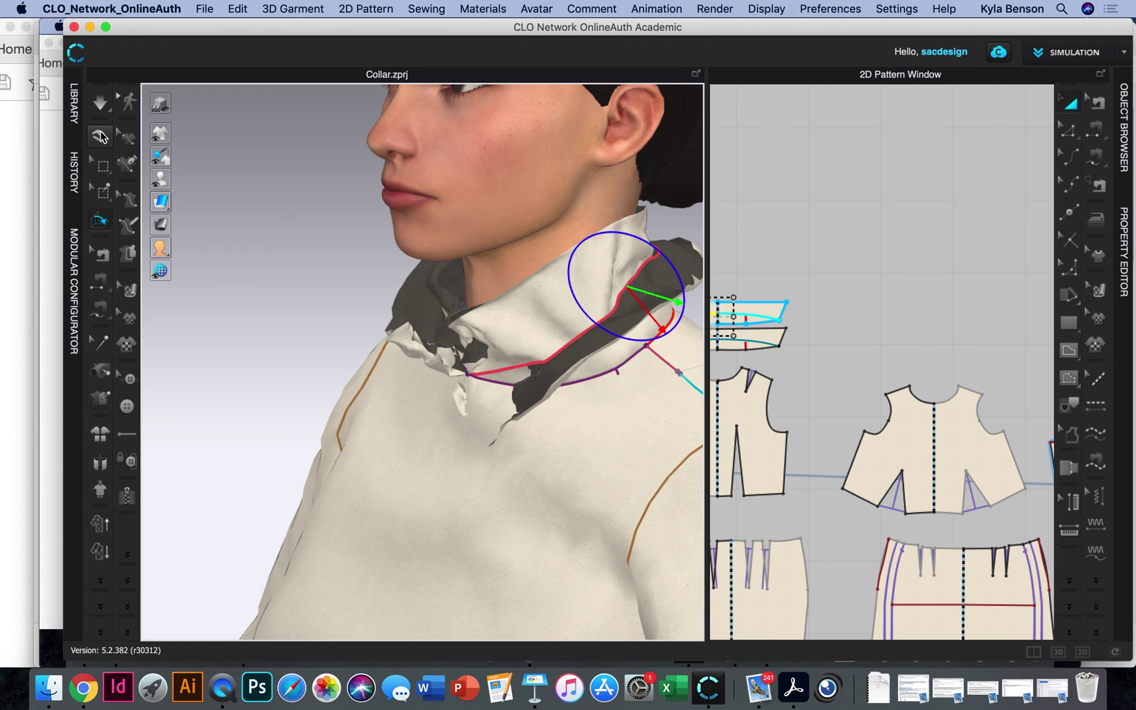
click(100, 102)
key(space)
Check the draped collar from the front, from above and from the side, and switch to QuickTime Player
right_drag(615, 503, 731, 441)
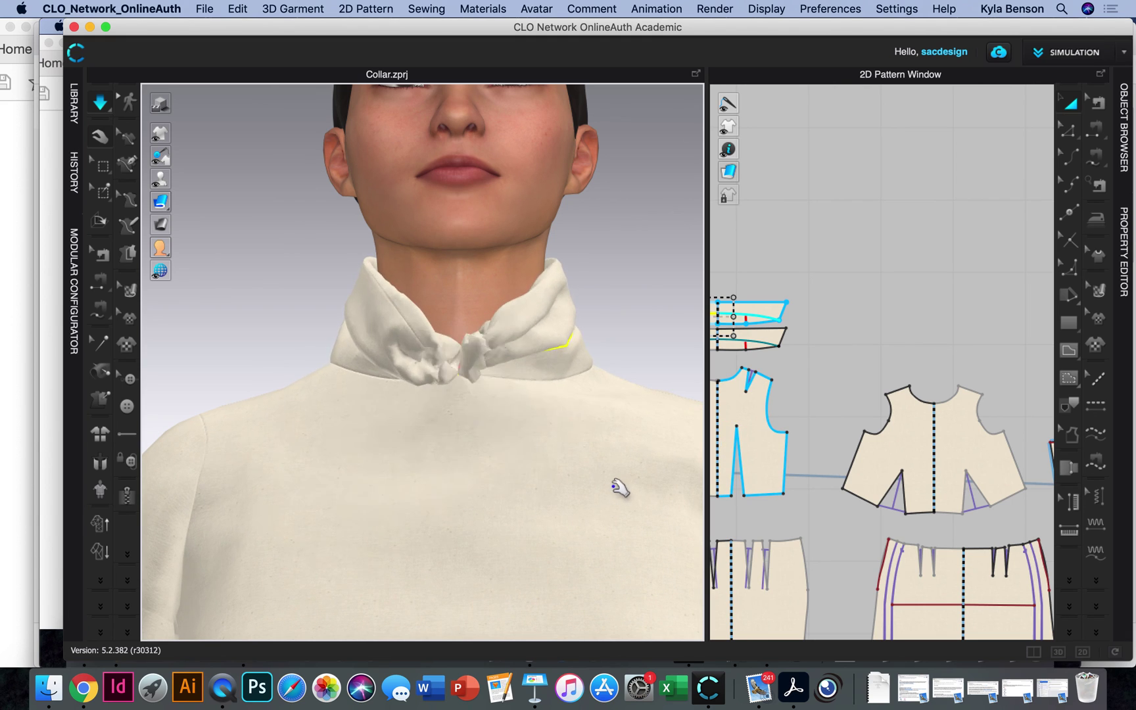
scroll(617, 486, down, 5)
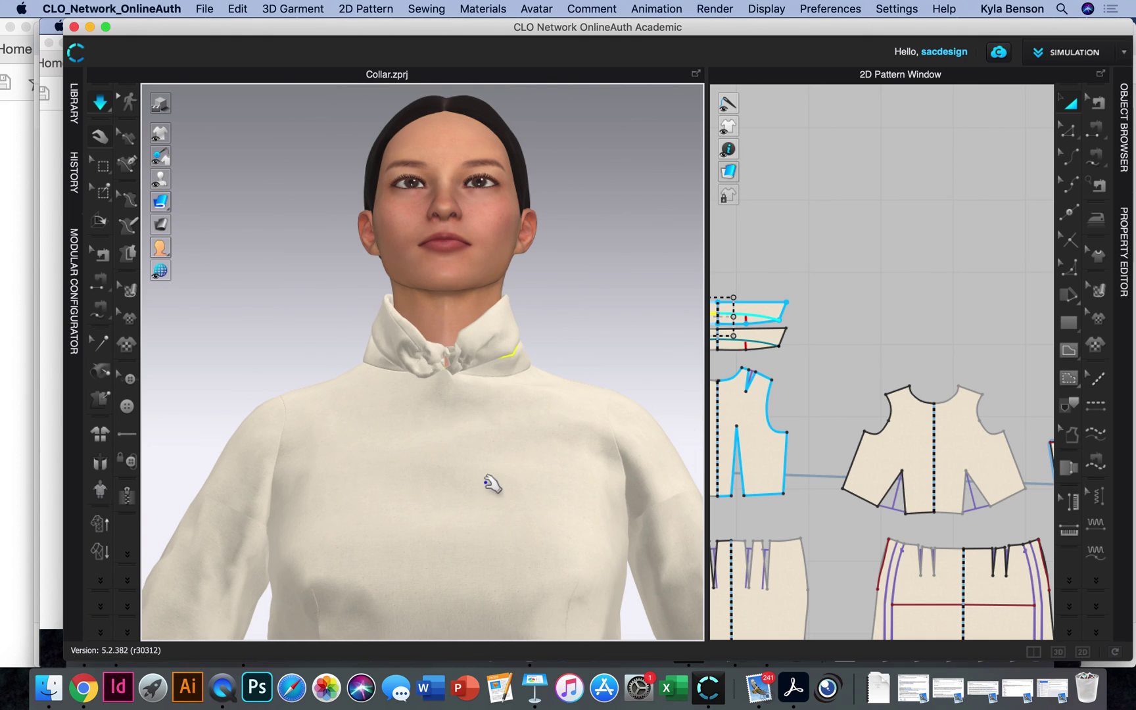
right_drag(489, 482, 458, 561)
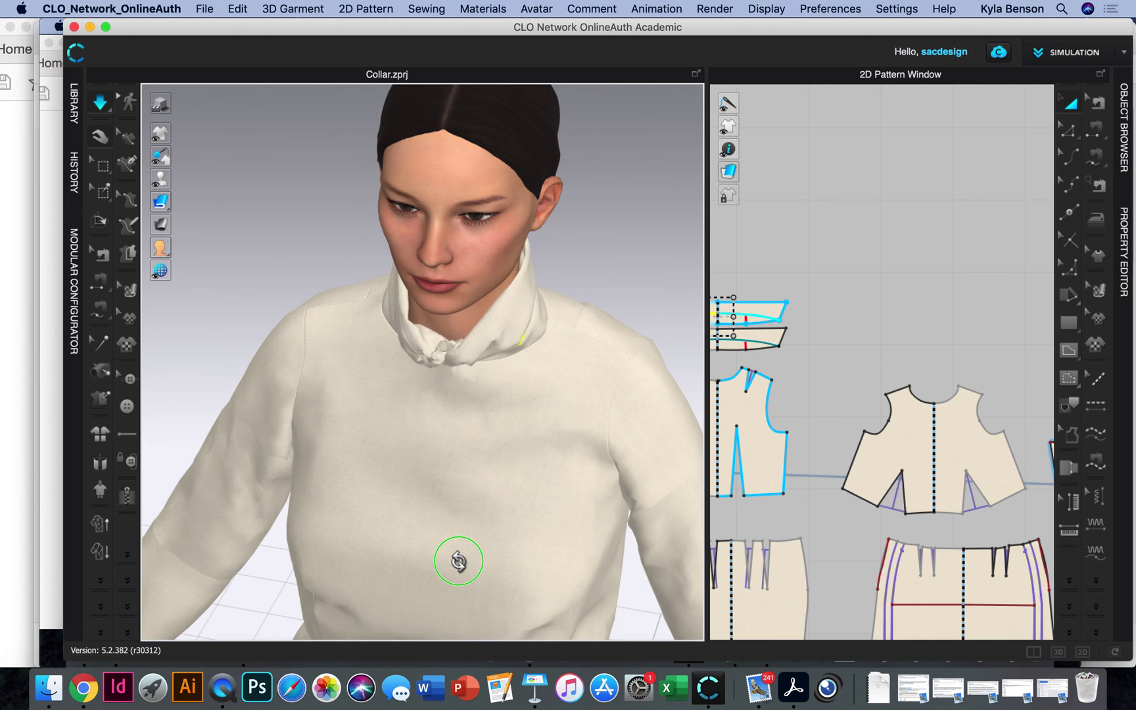
right_drag(458, 560, 589, 504)
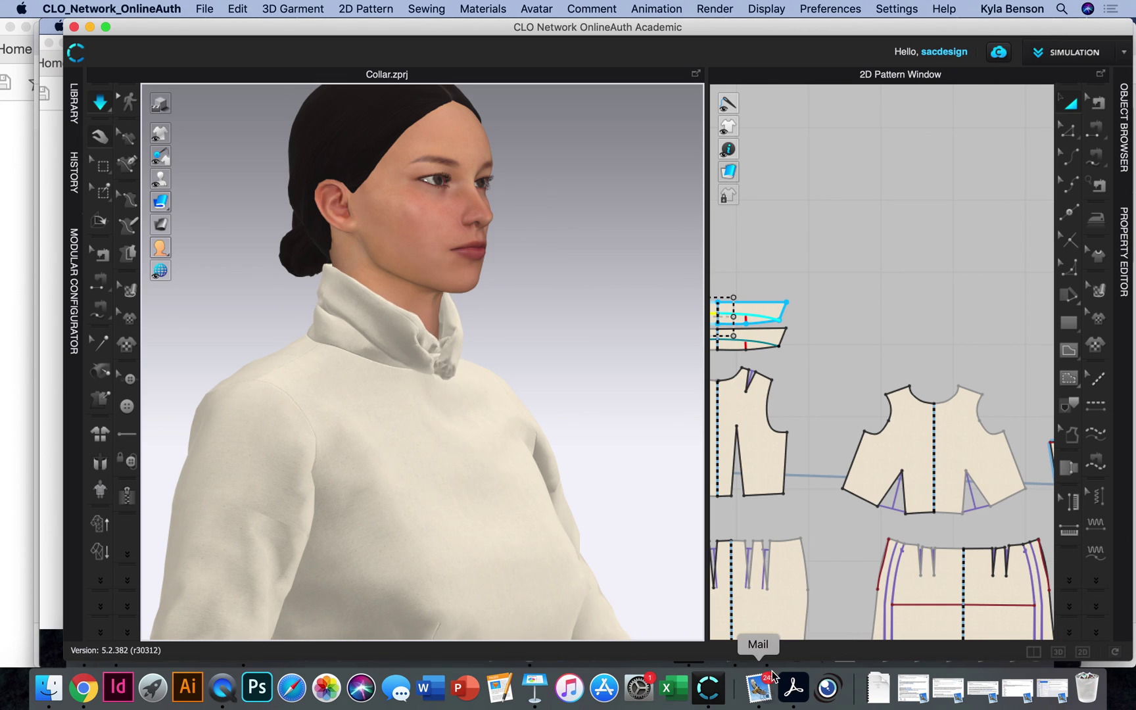
click(222, 687)
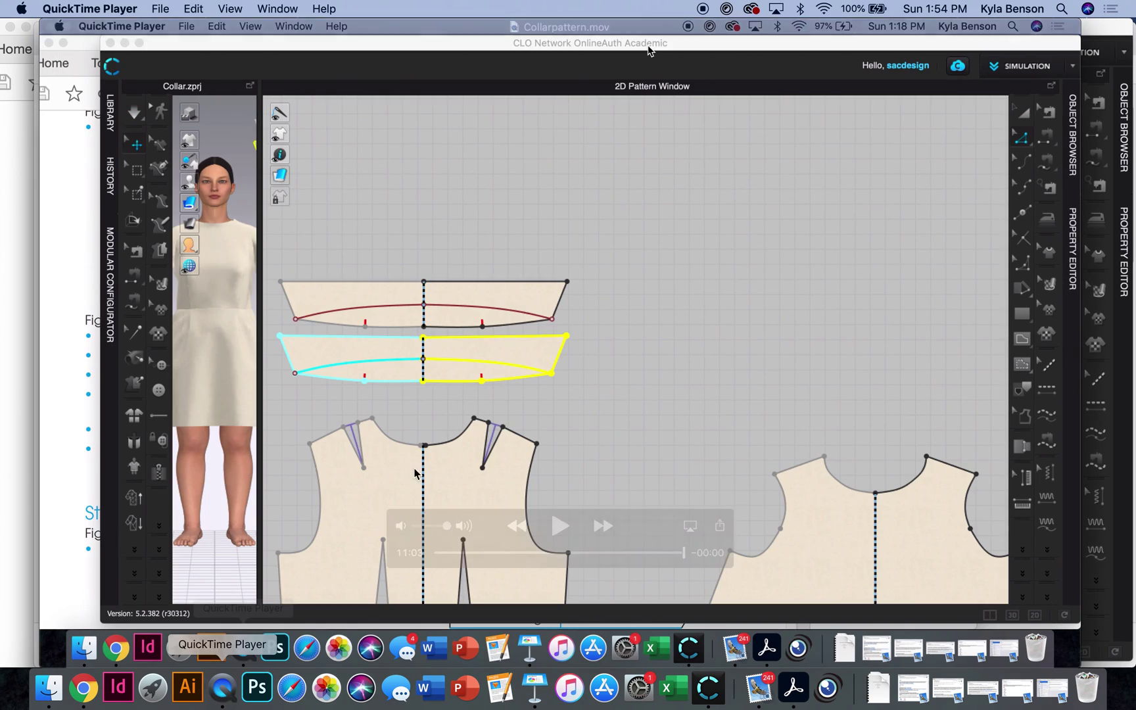